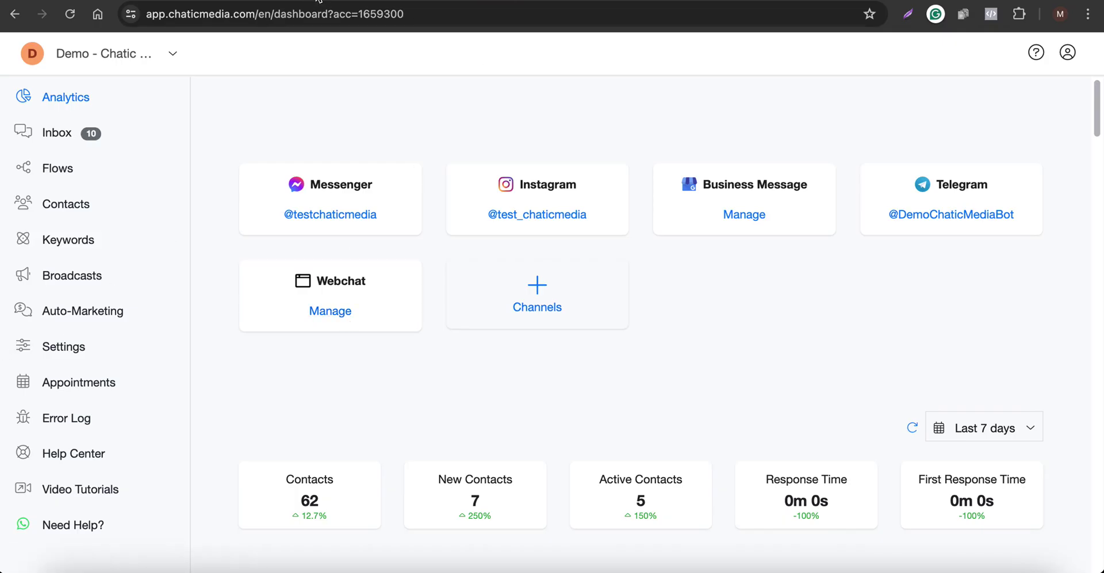
- Open the Integrations section of the account settings
click(68, 349)
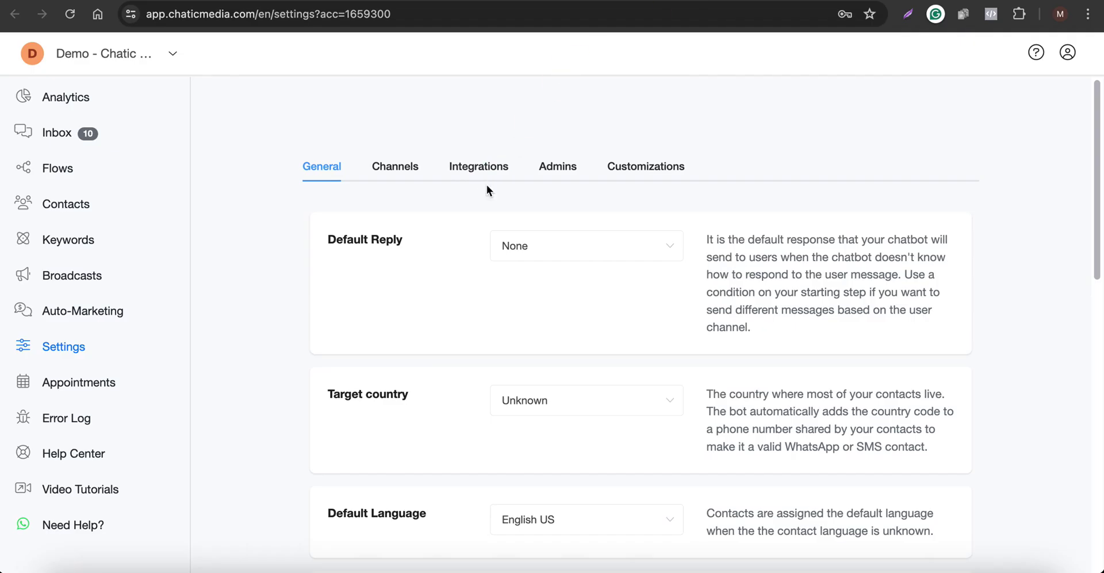
click(484, 168)
scroll(431, 311, down, 3)
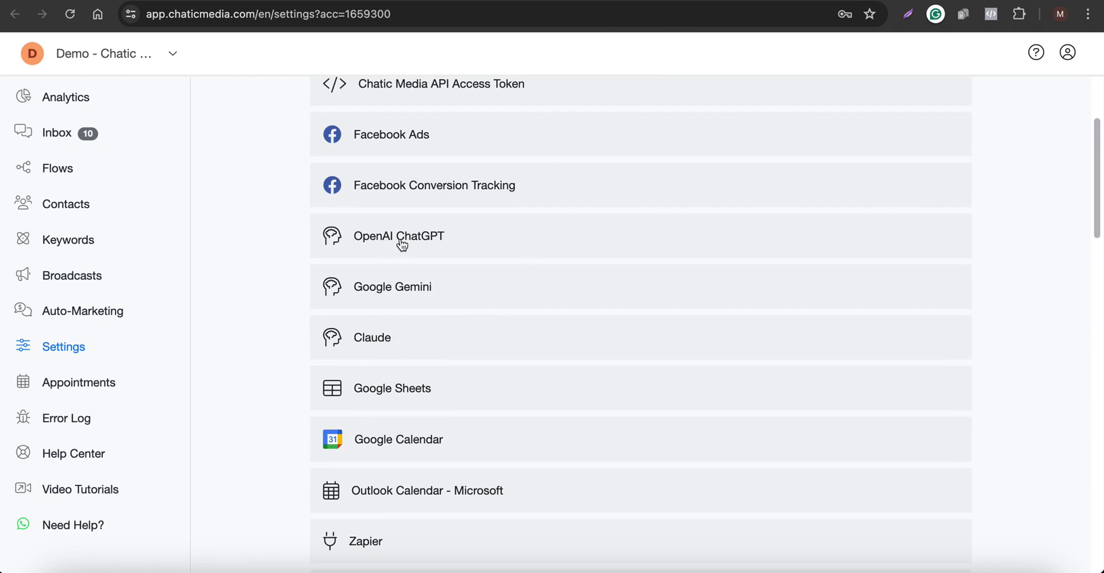
- Expand the Claude integration, review its Automated Responses option, and collapse it again
click(368, 337)
scroll(403, 357, down, 3)
drag(344, 350, 478, 350)
scroll(399, 345, up, 2)
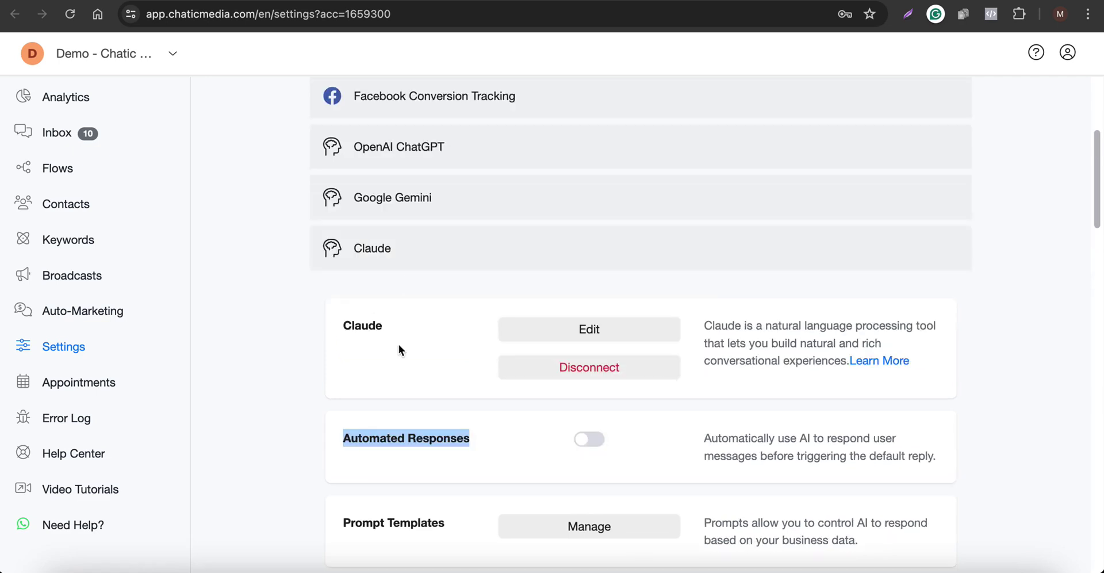
click(366, 251)
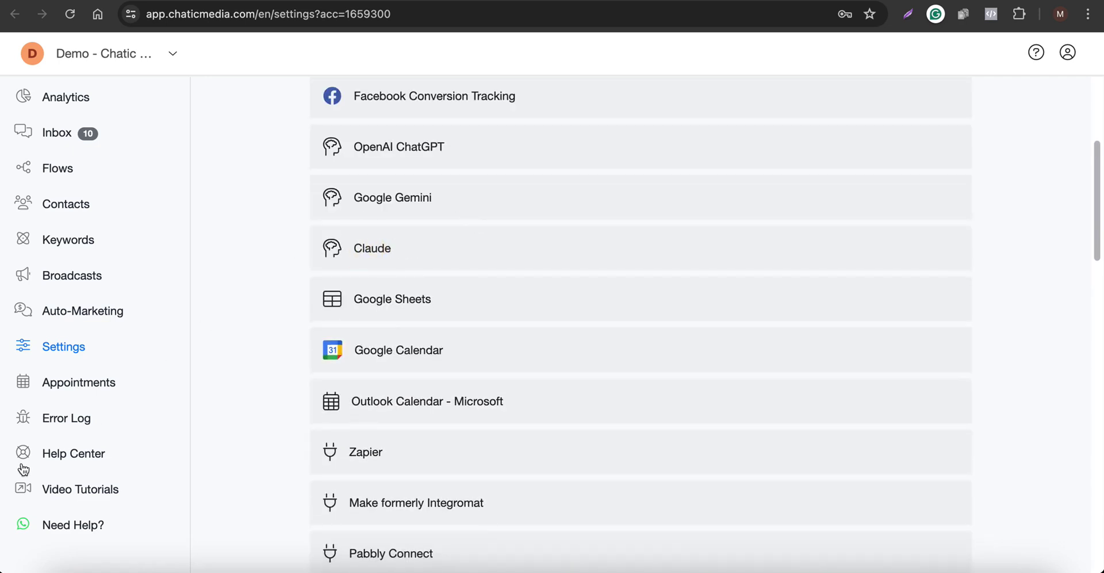
- Open the OpenAI ChatGPT article from the Integrations list in the Help Center knowledge base
click(57, 453)
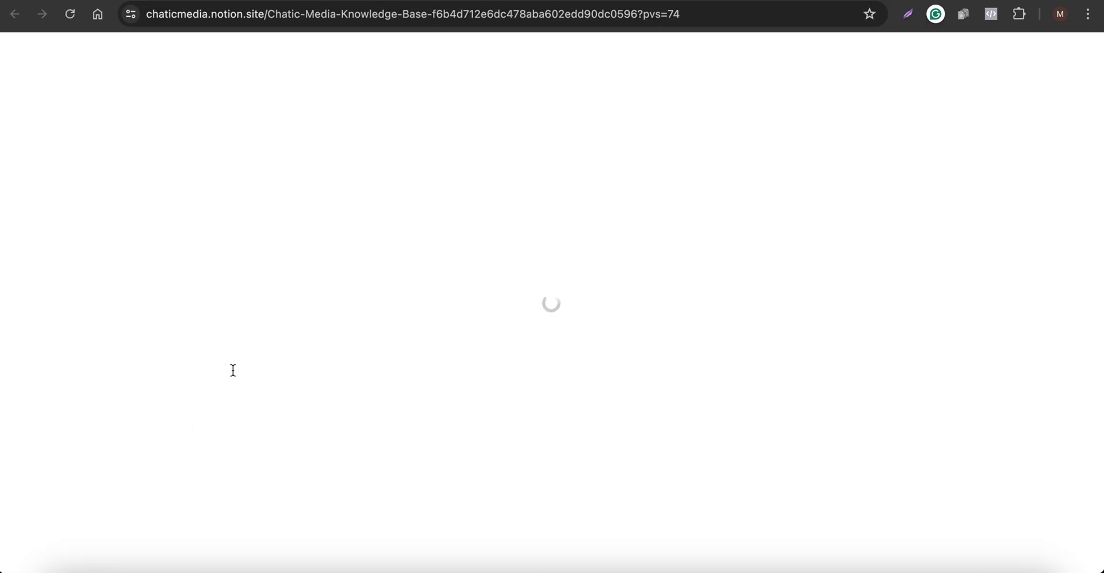
scroll(429, 378, down, 6)
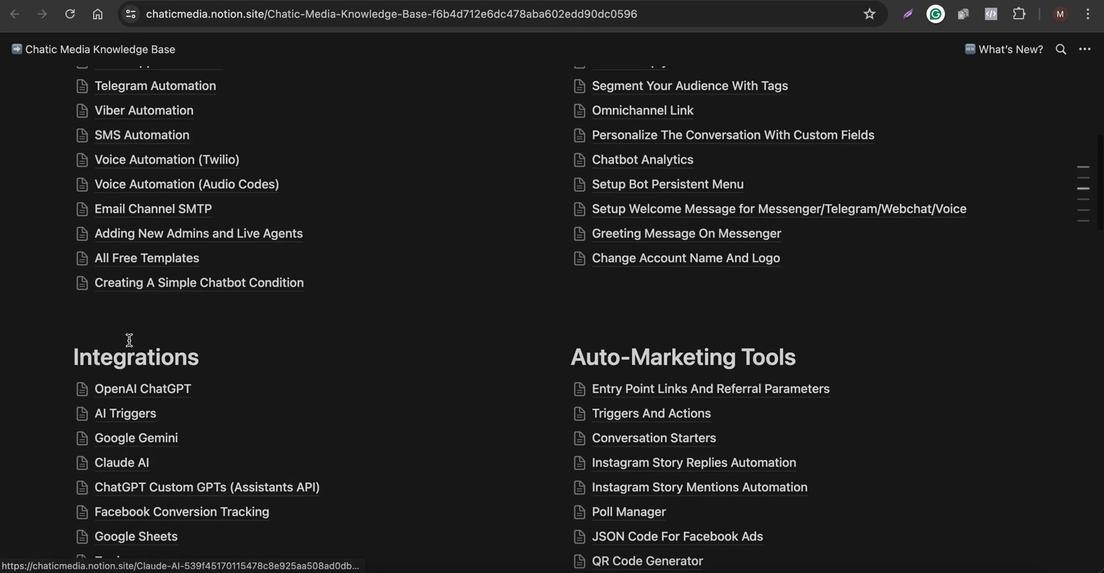
scroll(163, 434, down, 2)
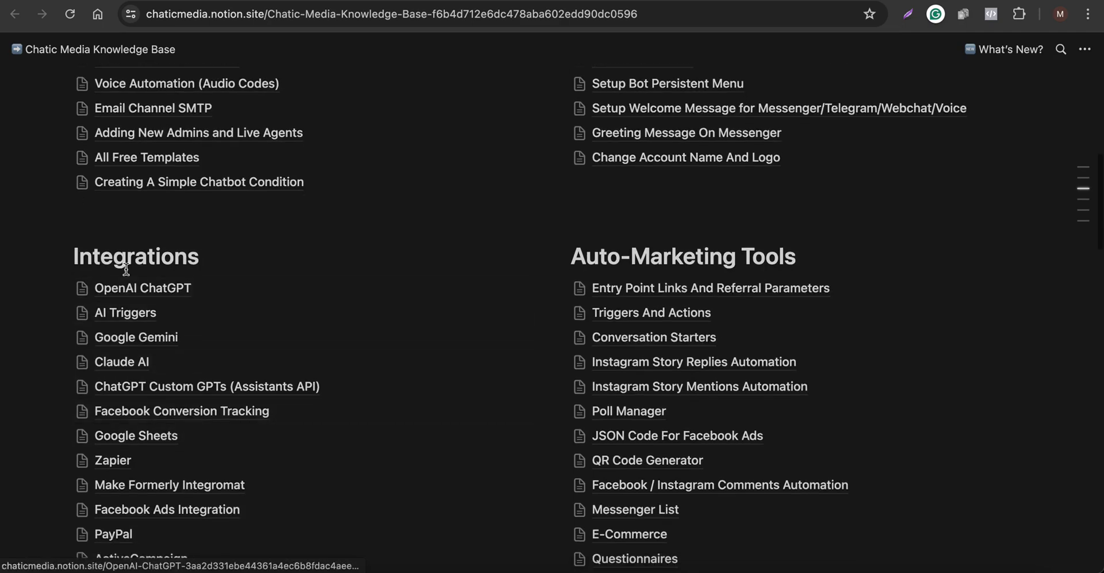
click(100, 288)
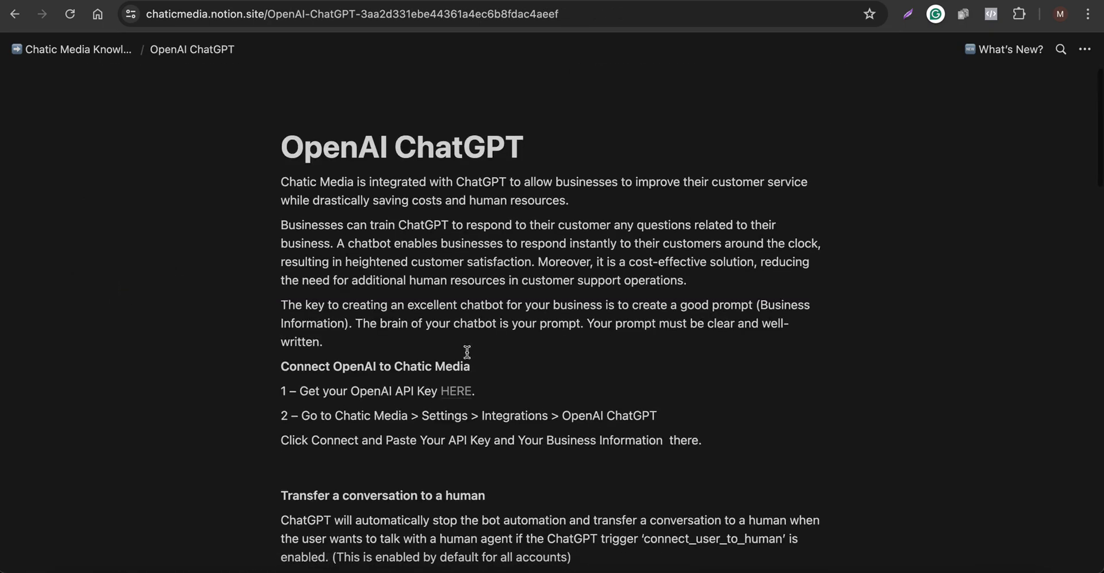
- View the OpenAI API keys page linked in the article, close it, and return to the integration settings
scroll(464, 232, down, 4)
click(460, 206)
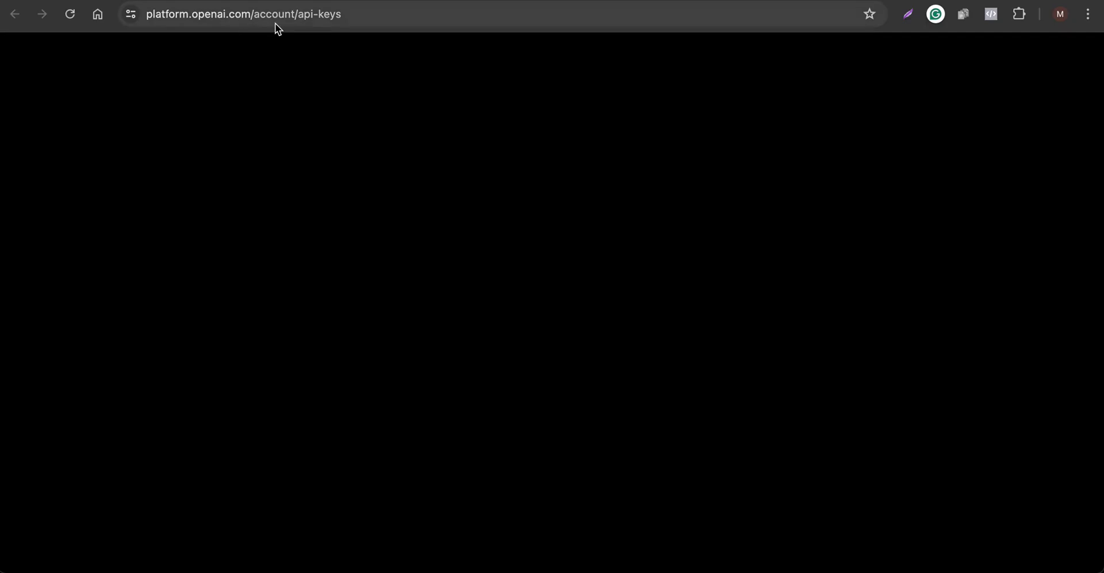
click(190, 14)
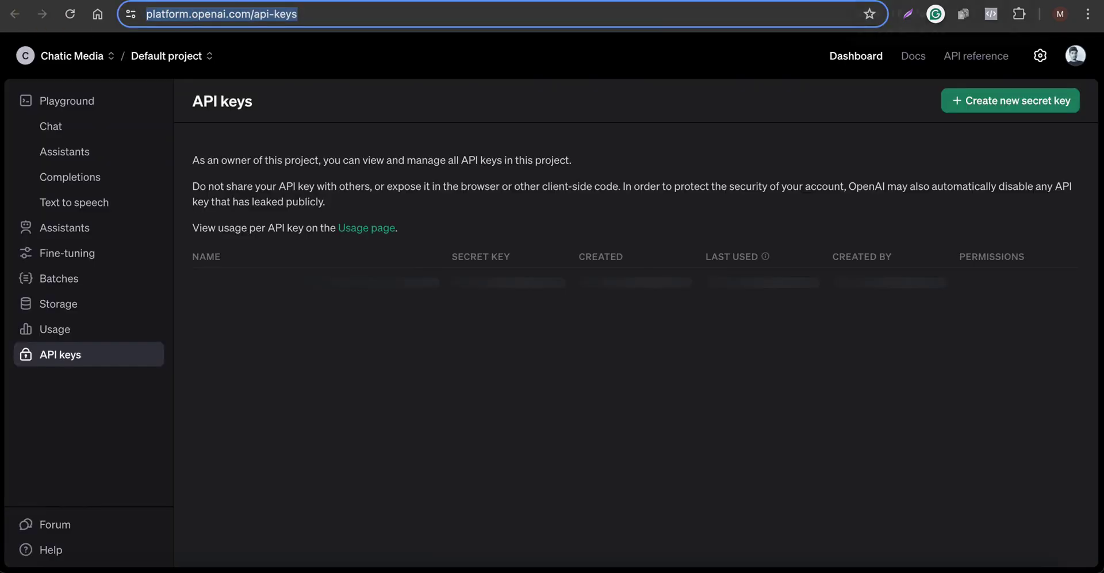
key(ctrl+w)
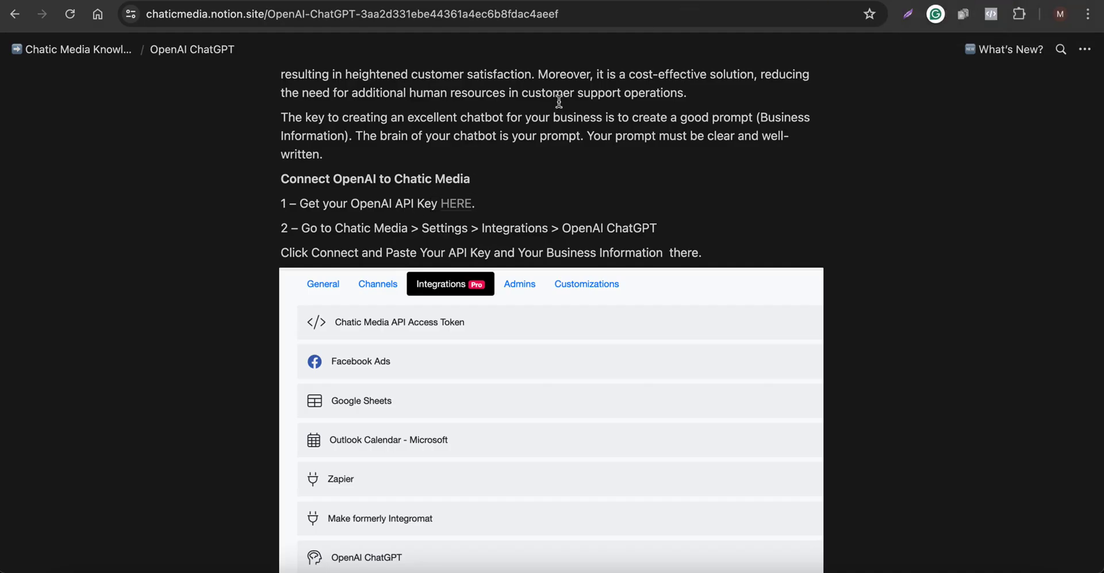
key(ctrl+Tab)
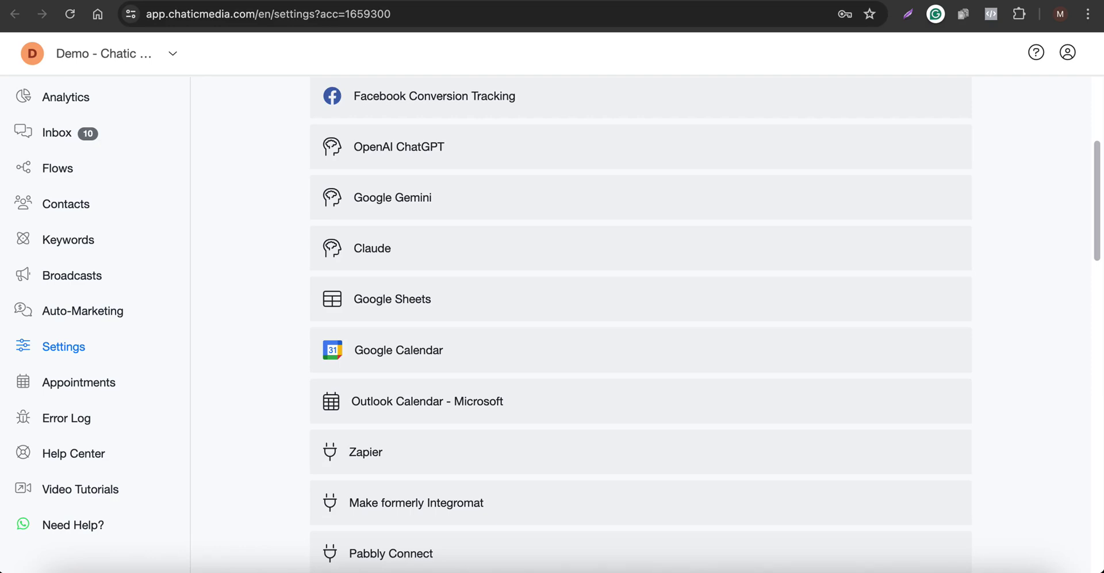
- Expand the OpenAI ChatGPT integration, review its Automated Responses option, and collapse it again
scroll(416, 254, up, 2)
click(439, 257)
scroll(420, 314, down, 3)
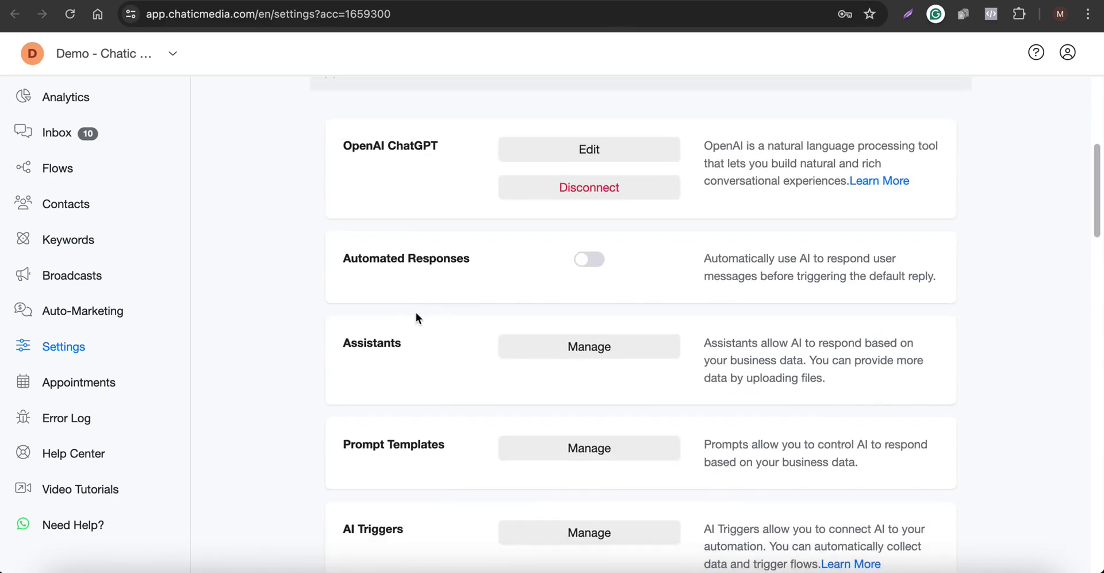
drag(333, 260, 486, 263)
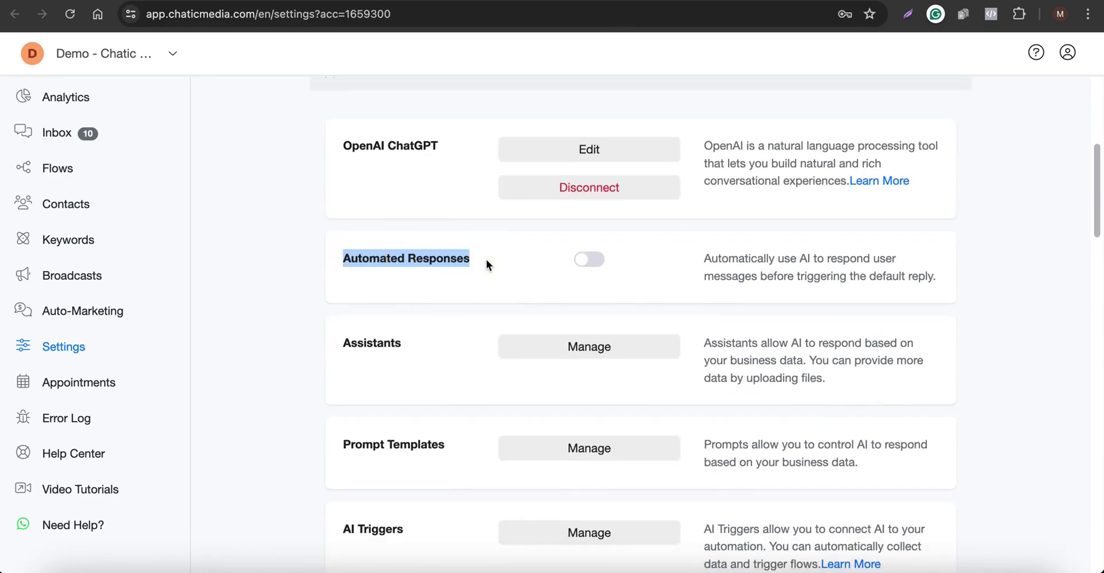
scroll(433, 180, up, 2)
click(434, 165)
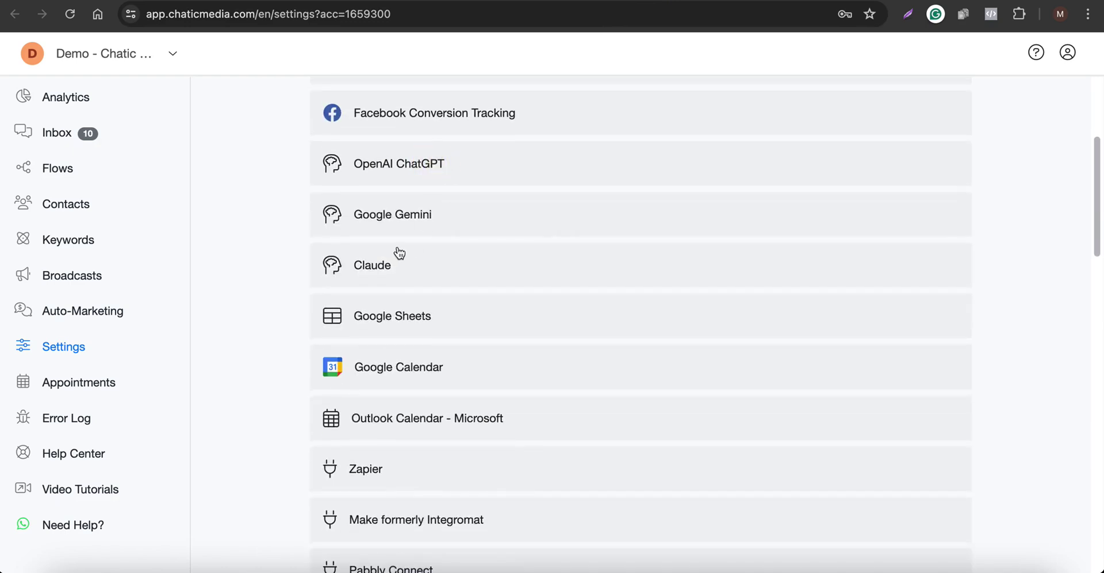
- Briefly expand and collapse the Google Gemini and Claude integrations to look at their options
click(395, 214)
click(395, 217)
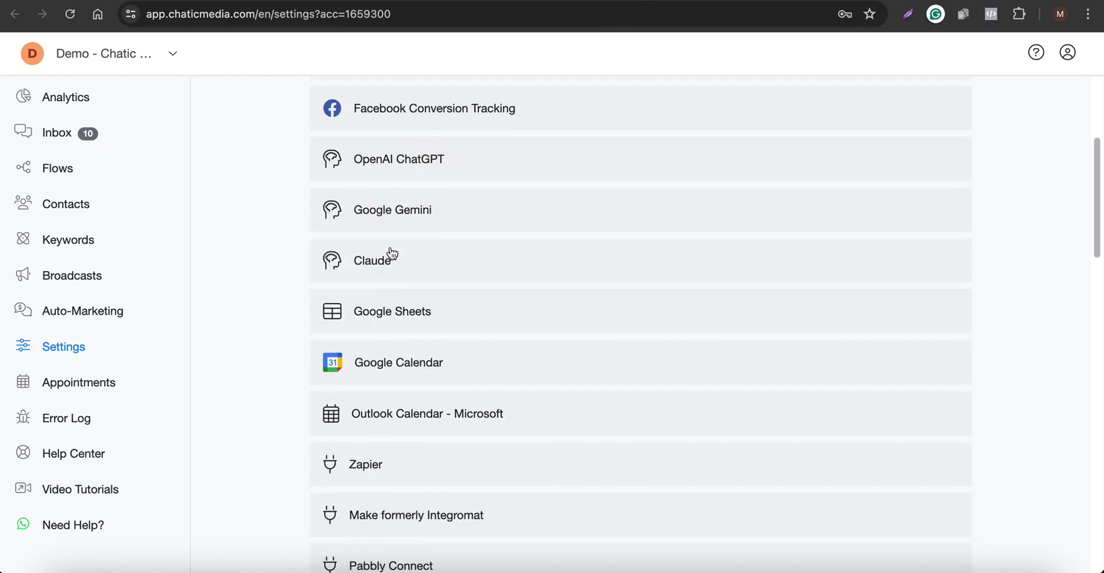
click(392, 254)
click(409, 269)
scroll(417, 268, up, 3)
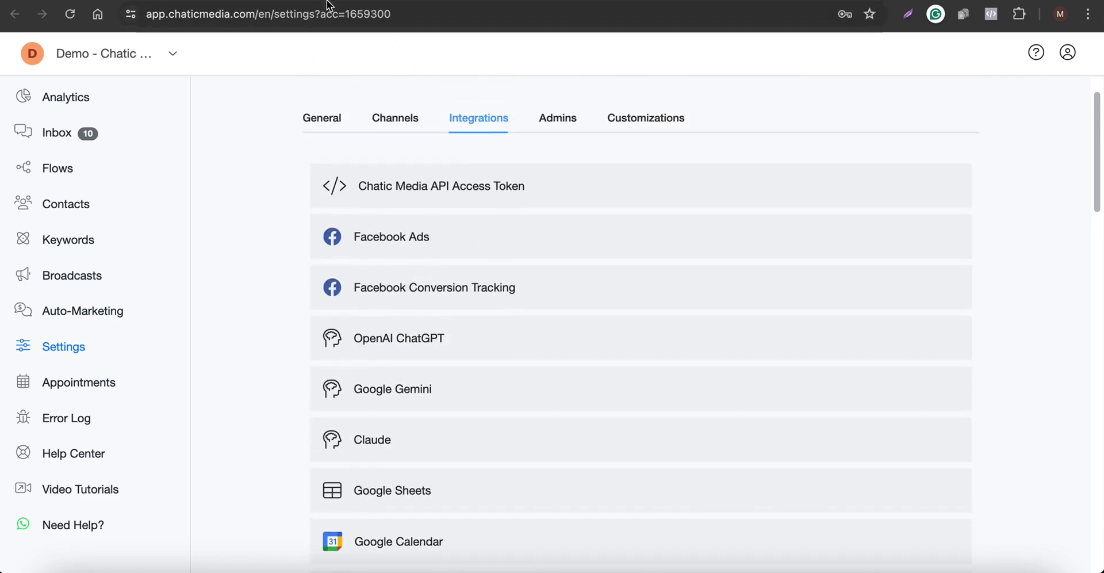
- Switch to the General settings and back to Integrations, and expand the OpenAI ChatGPT options
click(321, 117)
click(458, 110)
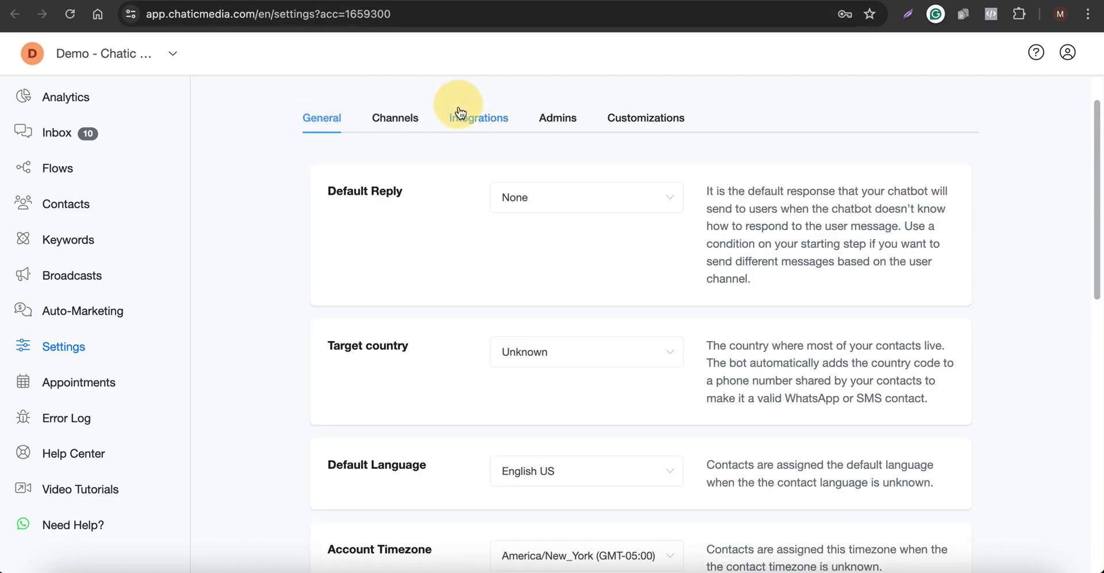
scroll(461, 303, down, 2)
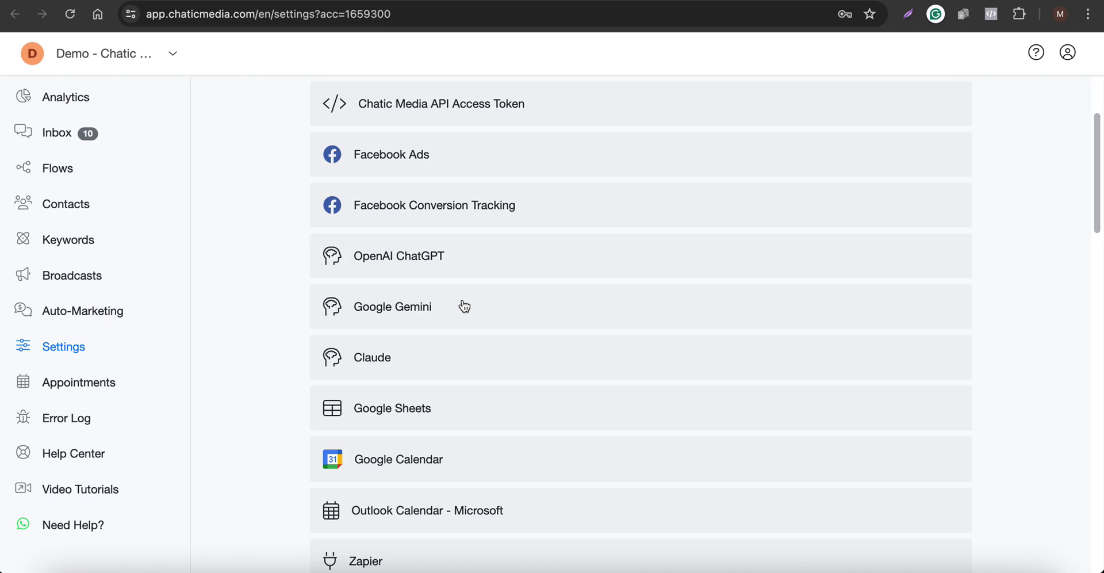
click(453, 256)
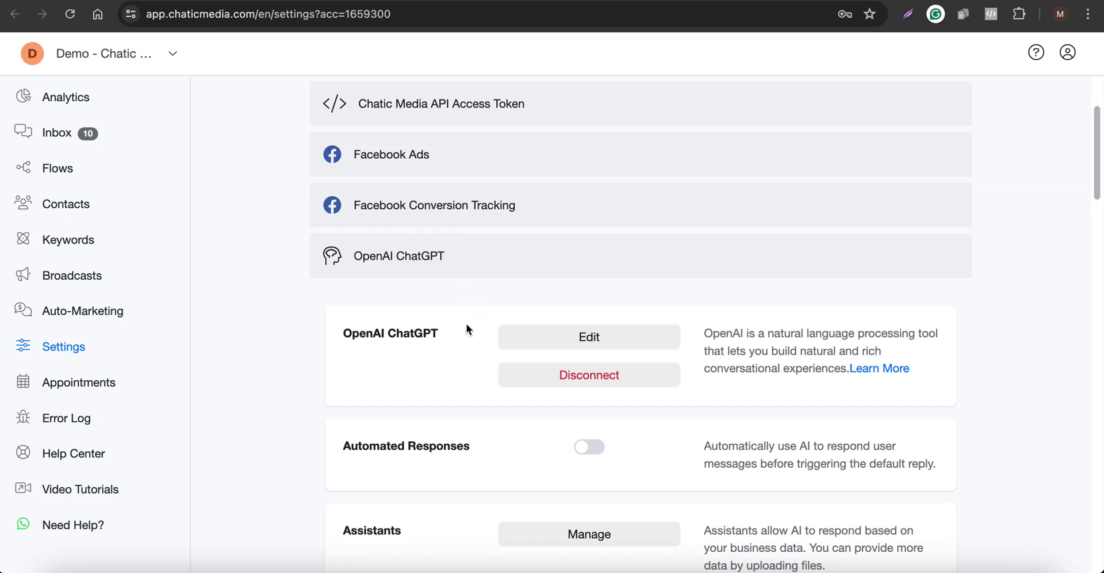
scroll(465, 339, down, 3)
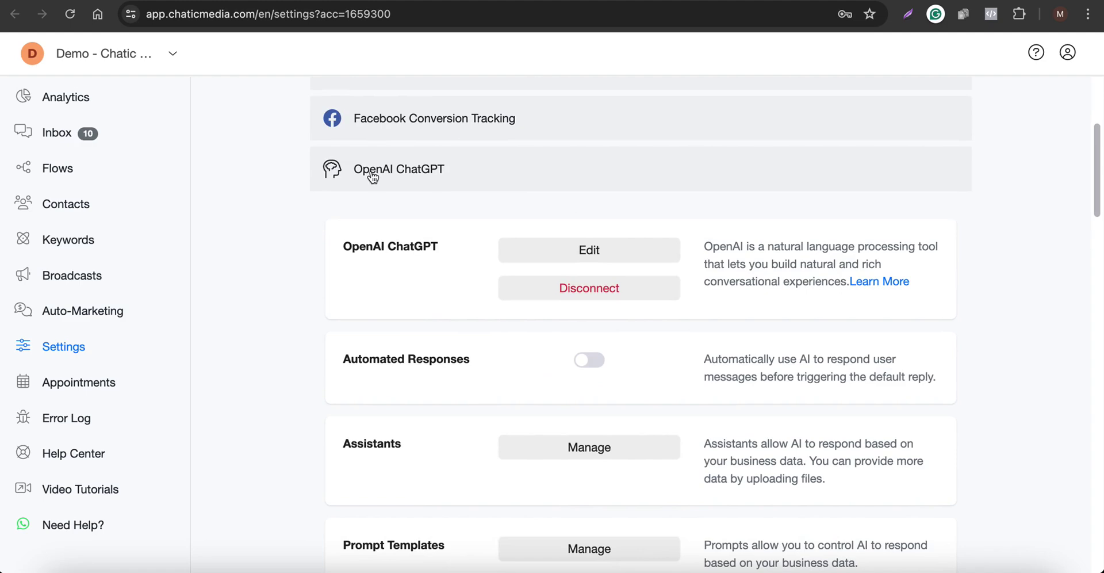
- Open the OpenAI configuration, enlarge and read through the Business Information prompt, and close it without saving
click(580, 248)
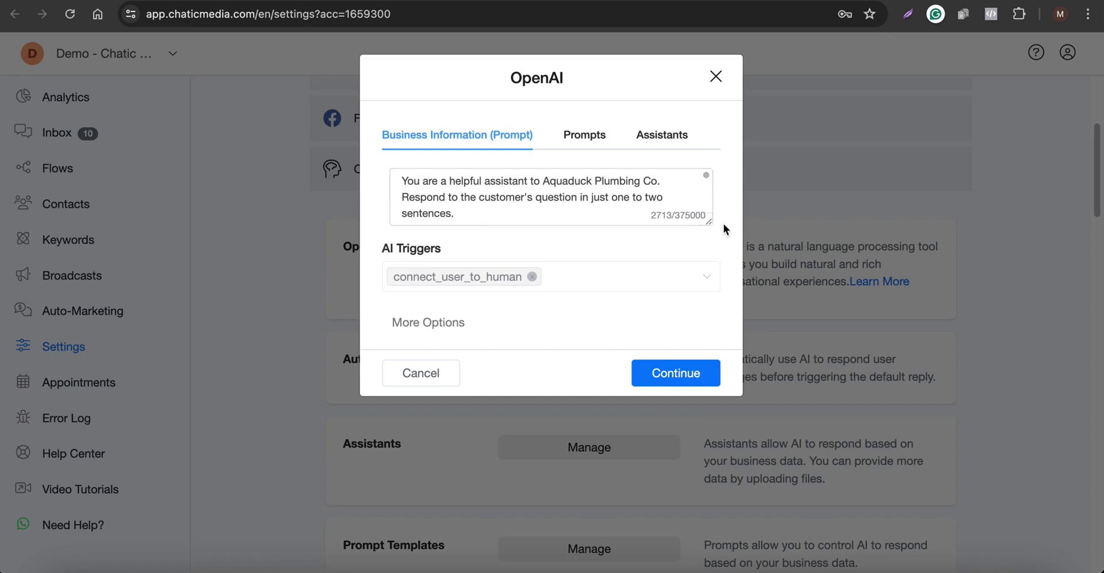
drag(708, 223, 708, 365)
scroll(552, 264, down, 10)
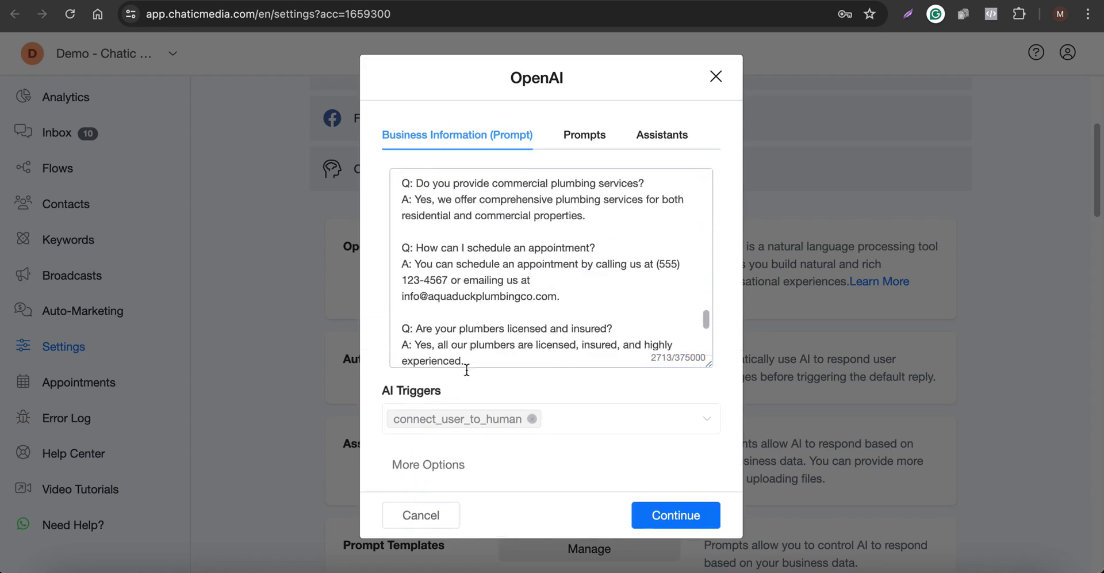
click(413, 512)
- Enable Automated Responses and Automatic Voice Response for the OpenAI ChatGPT integration
click(589, 361)
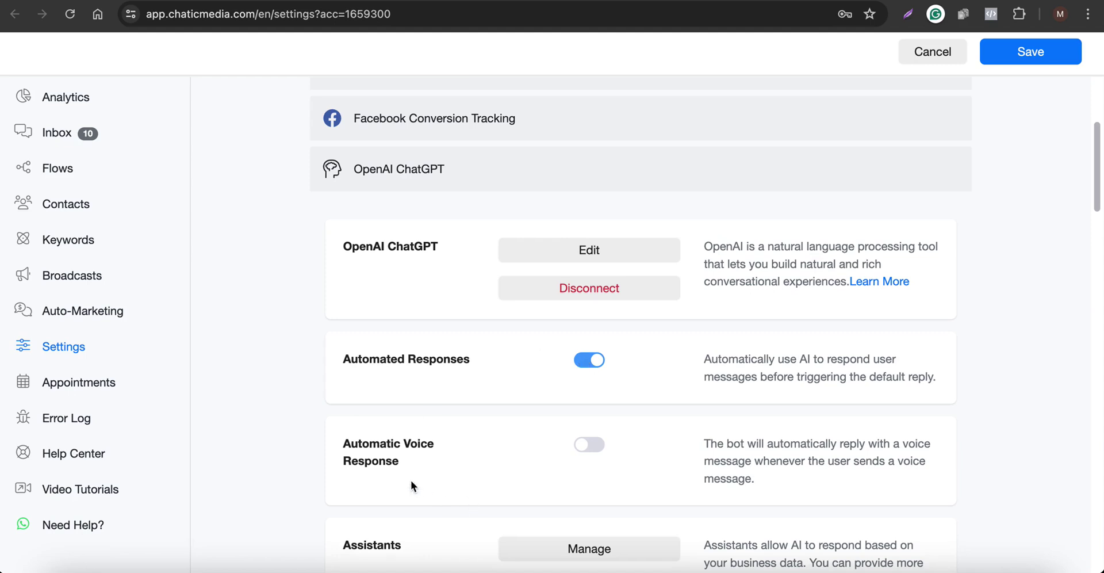
drag(346, 444, 410, 464)
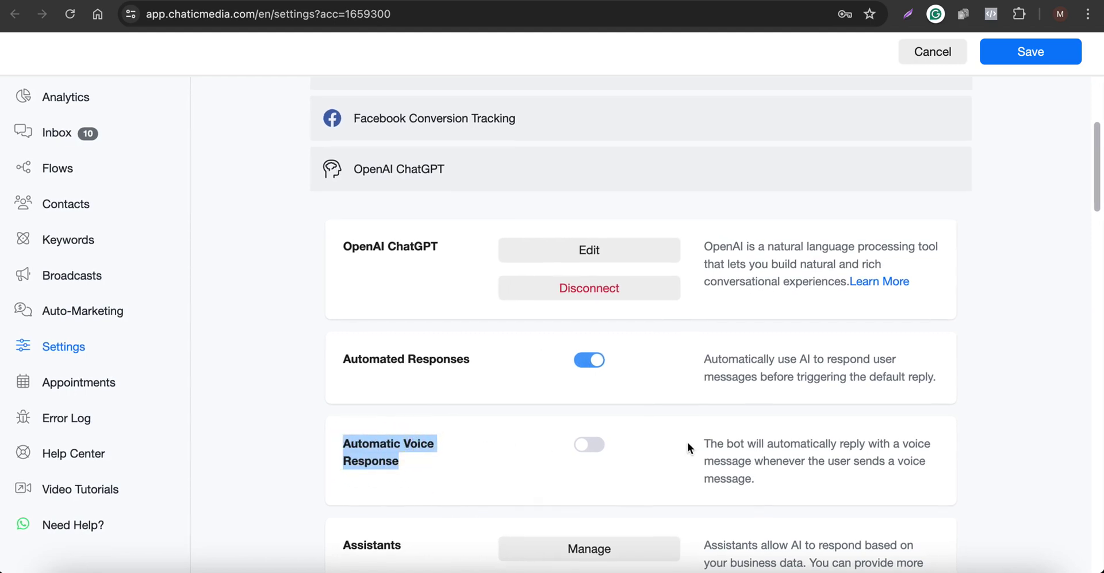
drag(704, 443, 901, 447)
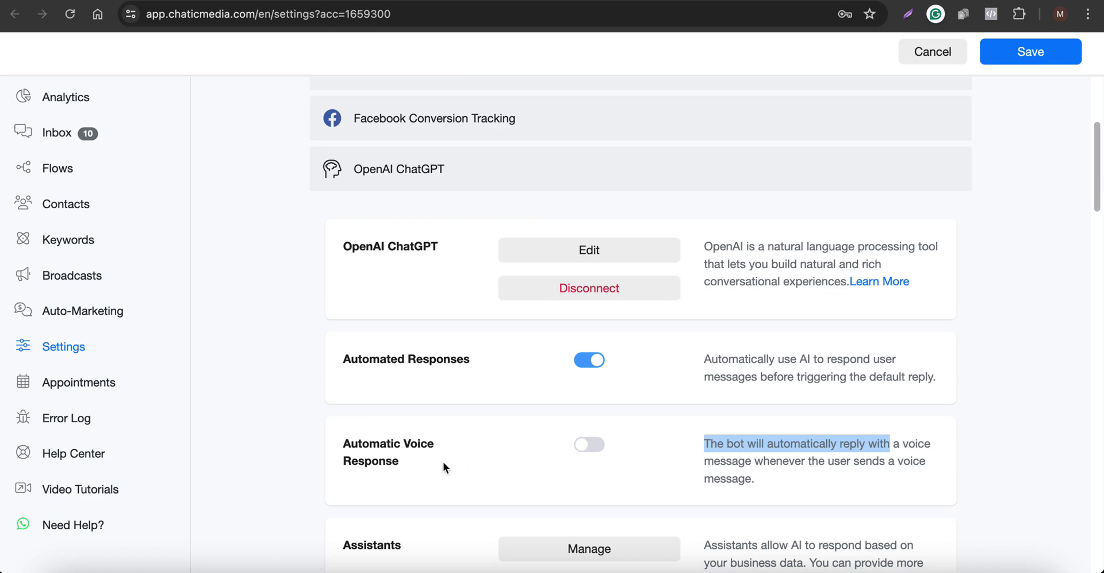
click(587, 446)
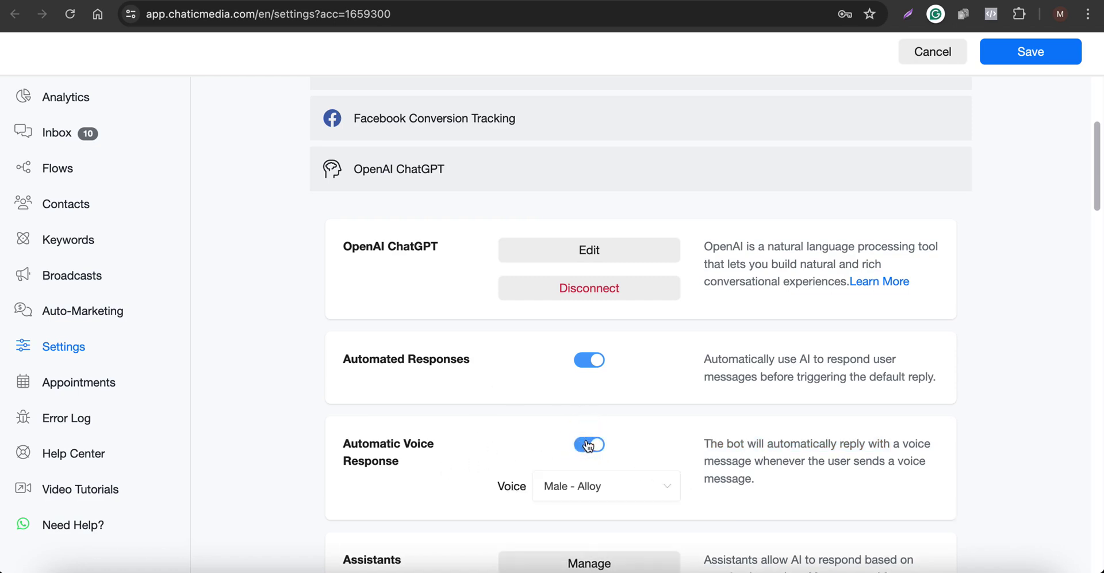
- Set the Automatic Voice Response voice to Male - Fable
scroll(589, 452, down, 2)
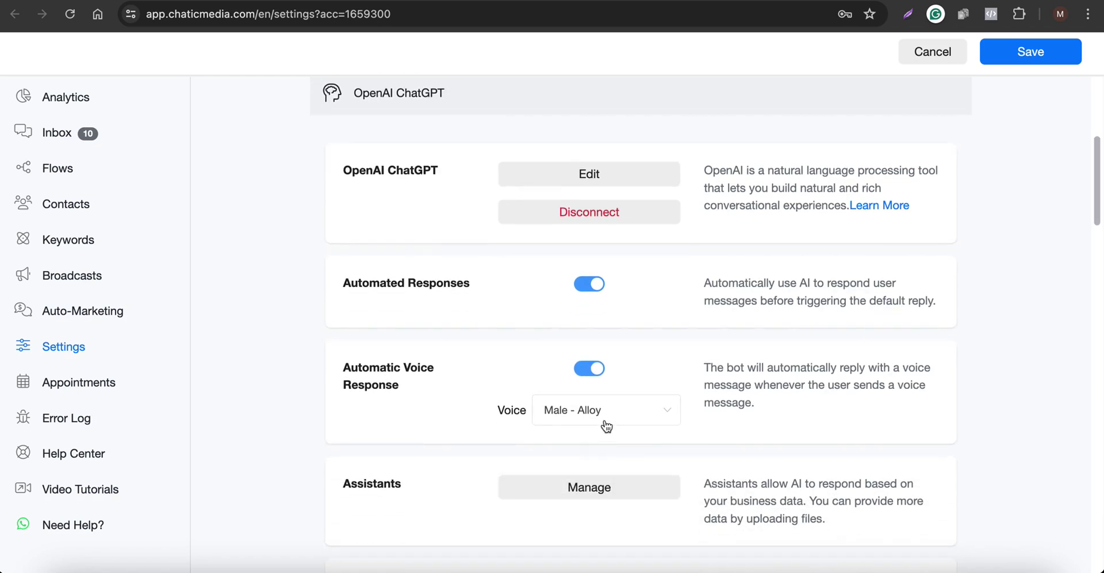
click(607, 426)
click(569, 283)
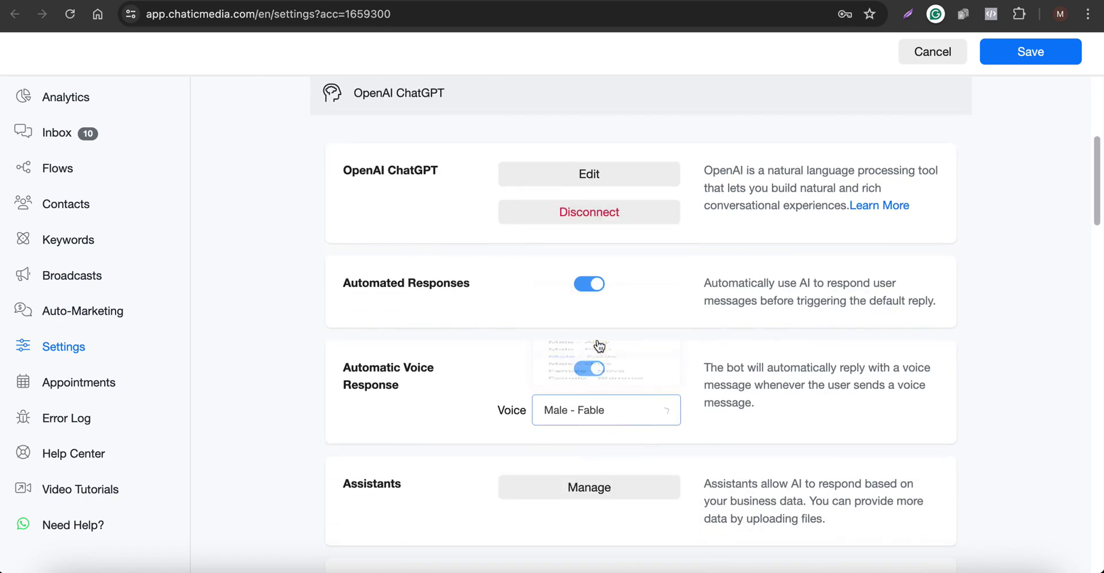
scroll(590, 340, up, 1)
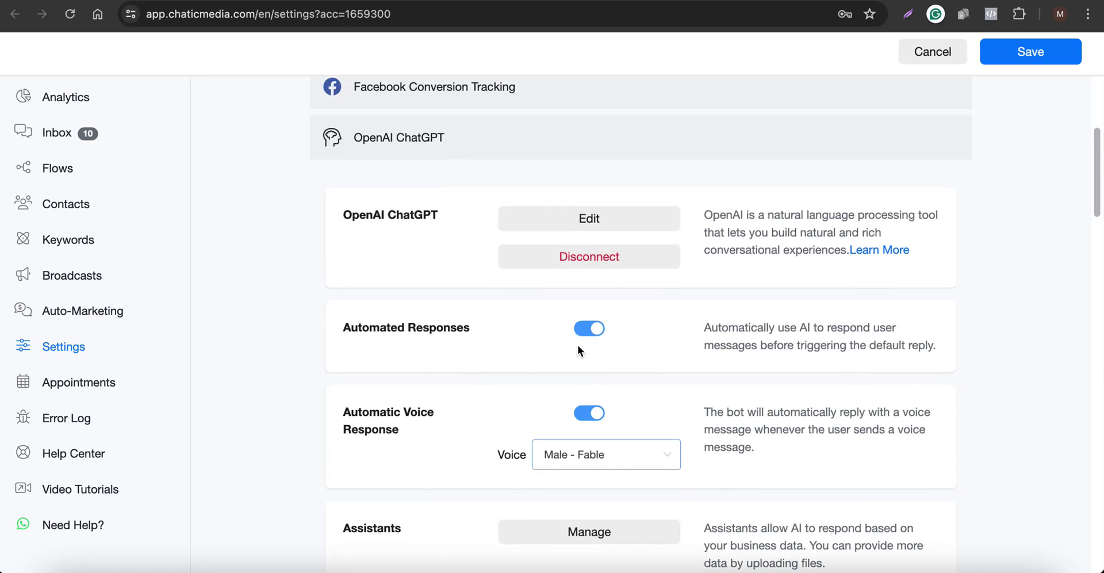
- Turn the Automated Responses option off and back on
drag(341, 334, 511, 331)
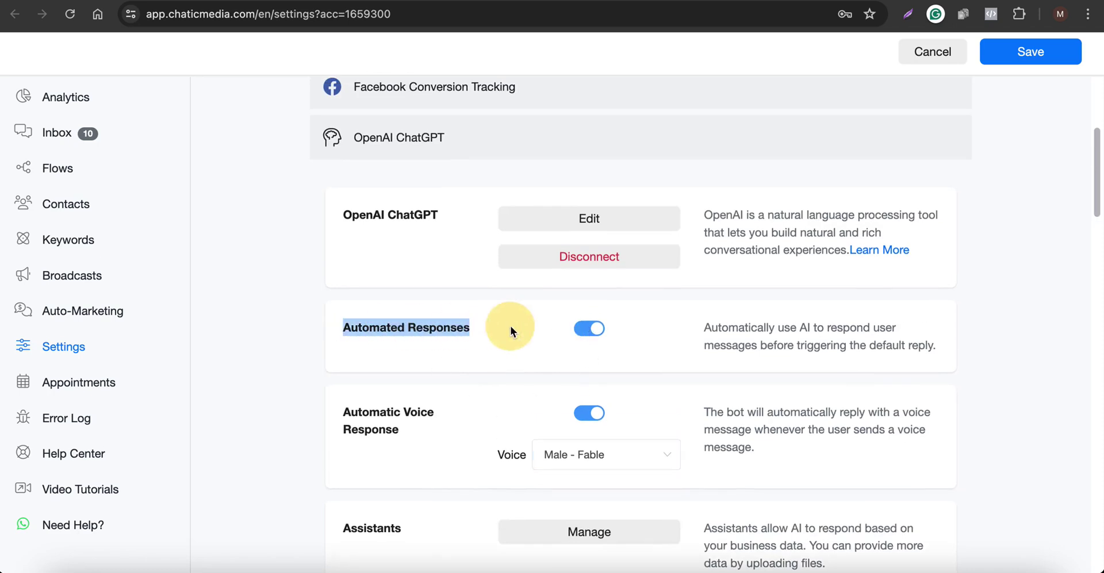
click(599, 332)
click(587, 329)
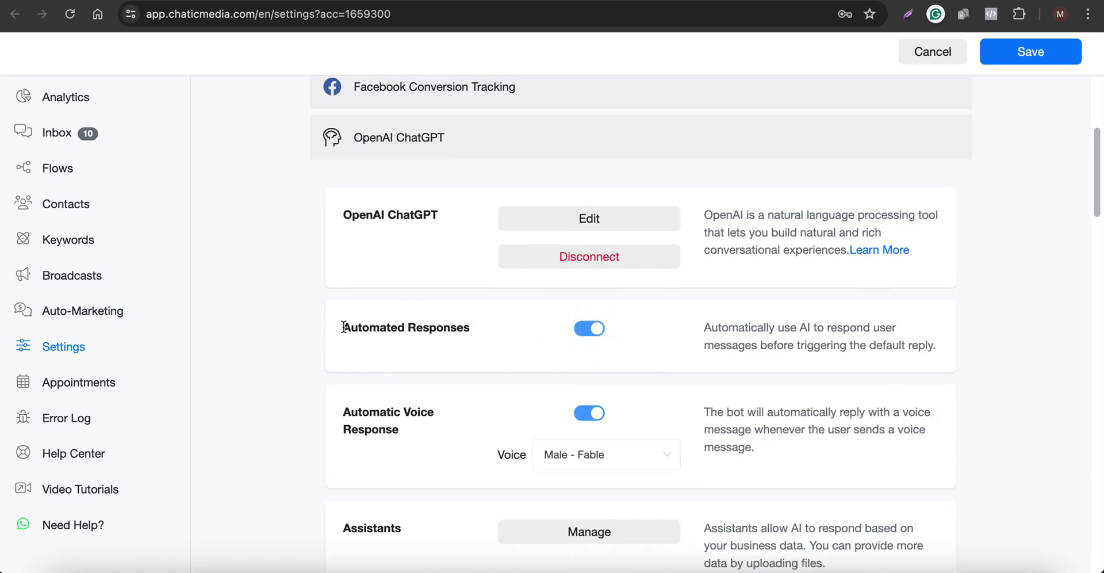
drag(344, 326, 490, 332)
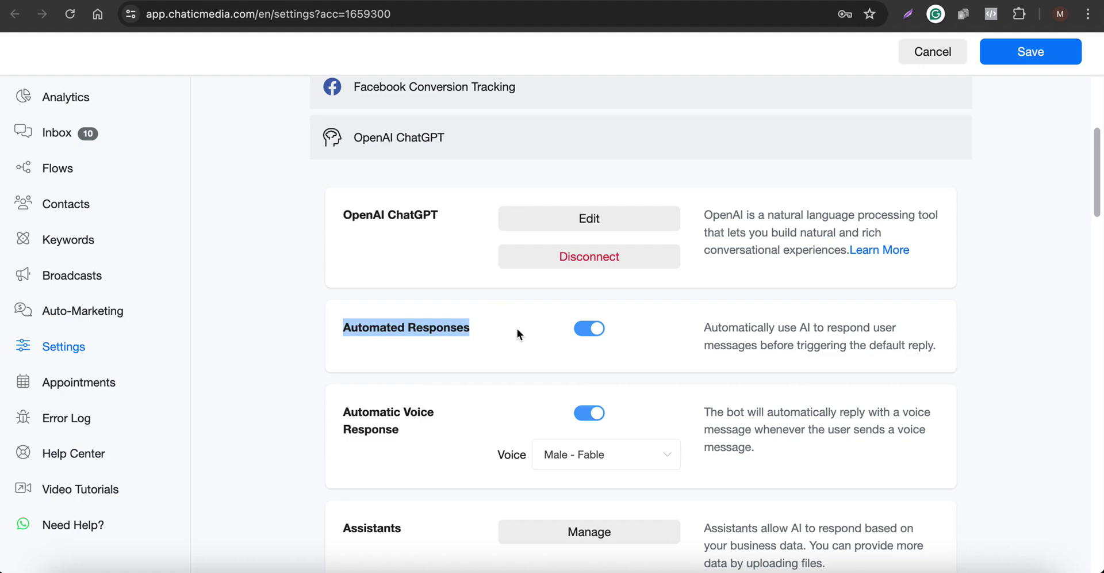
- Reopen the OpenAI configuration, enlarge the Business Information prompt and expand the additional options to review AI Triggers and model settings
click(590, 217)
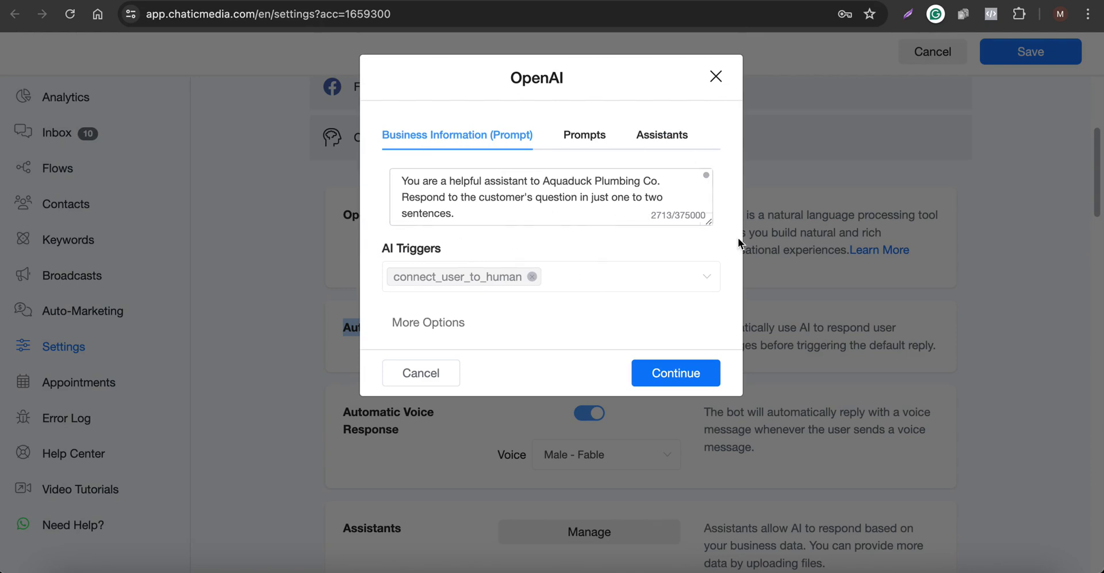
drag(709, 222, 705, 335)
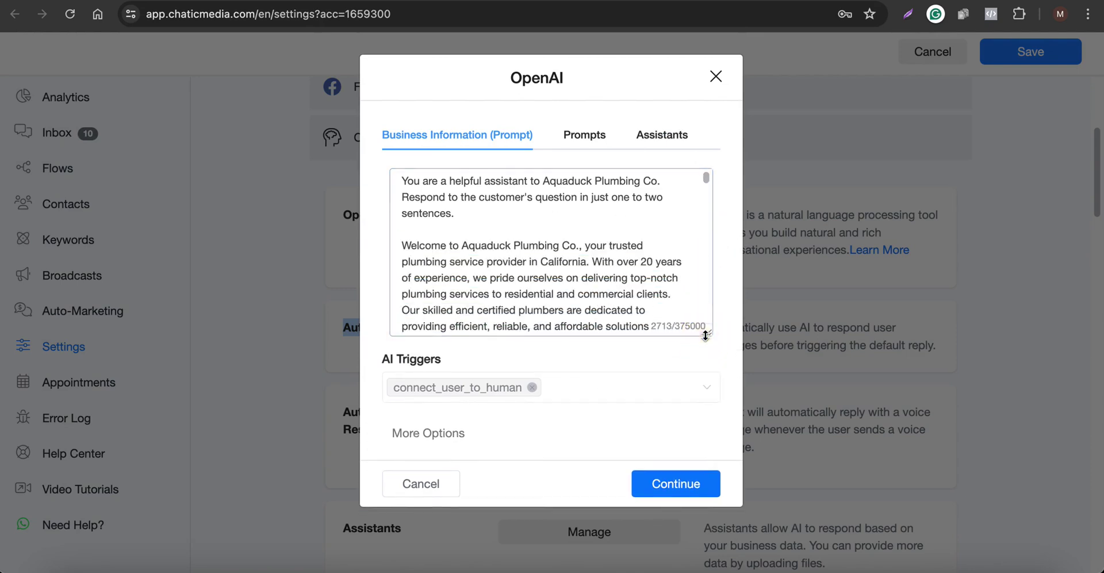
click(417, 440)
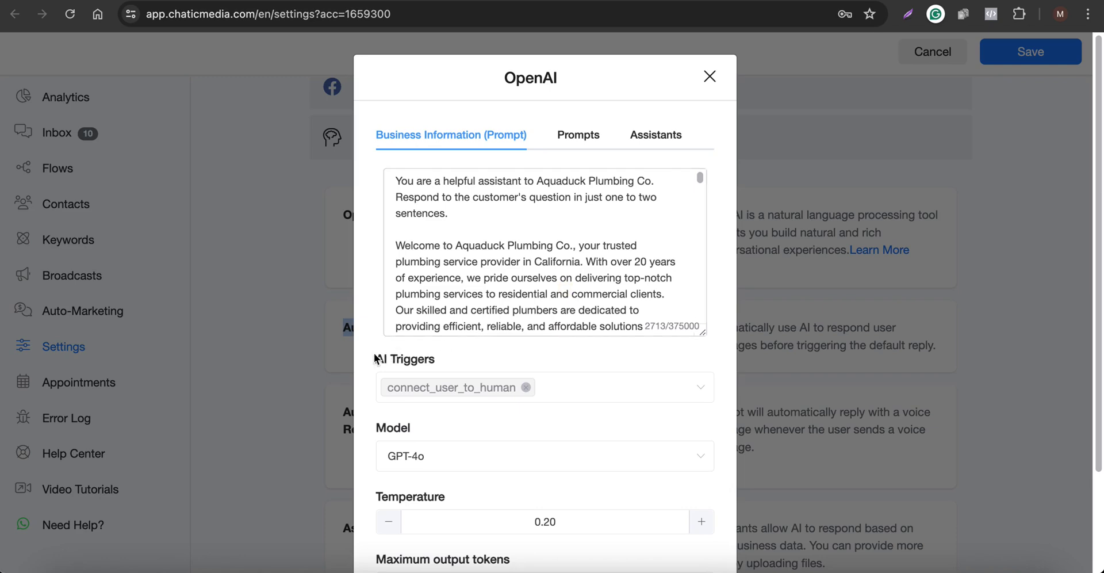
drag(375, 359, 446, 353)
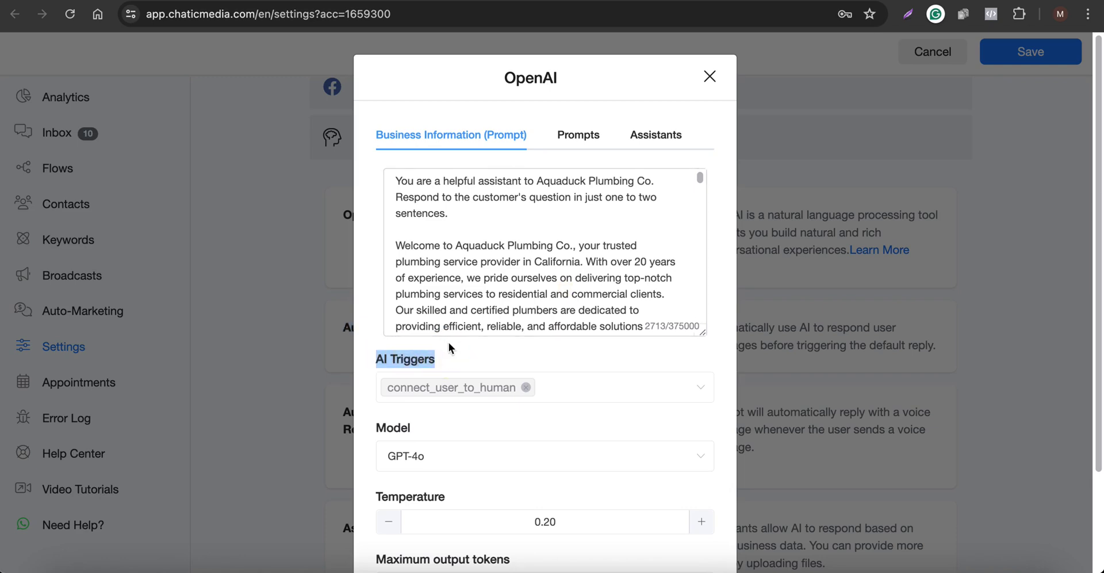
scroll(449, 343, down, 2)
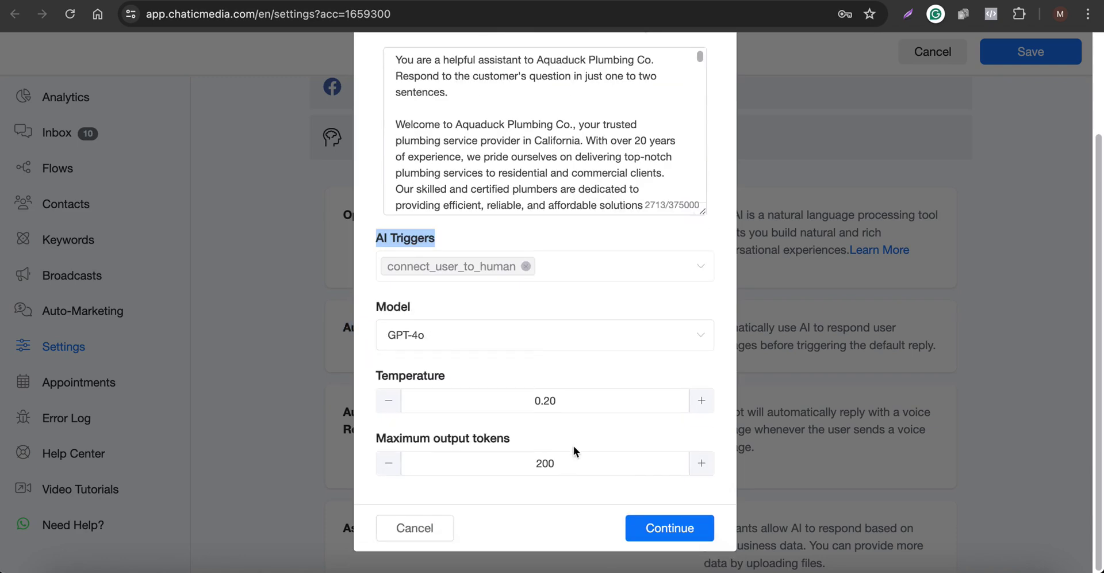
- Check the available OpenAI models keeping GPT-4o, cancel the configuration, and save the ChatGPT integration settings
click(410, 345)
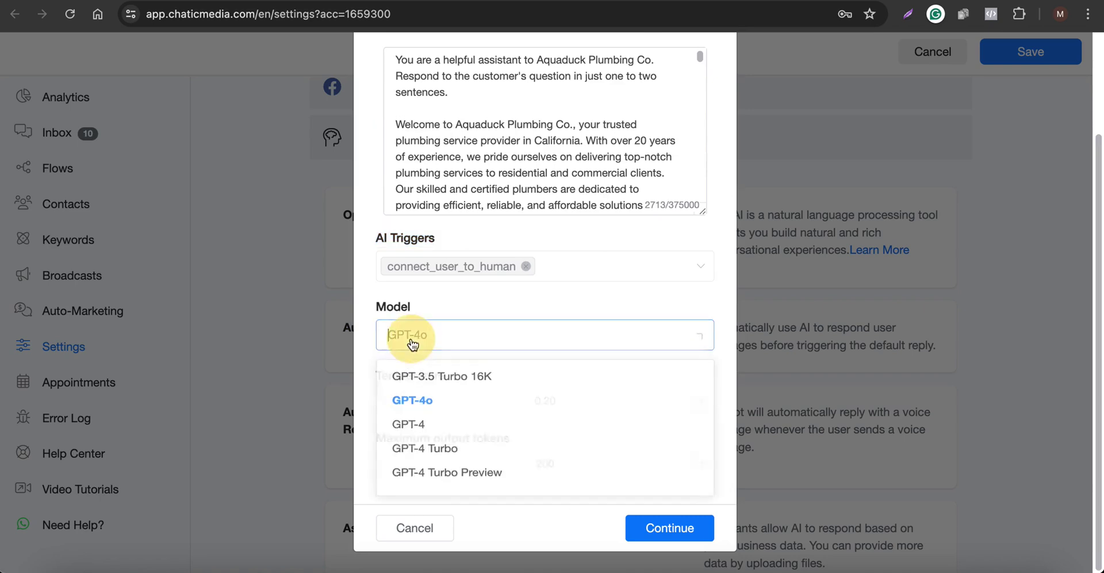
click(430, 410)
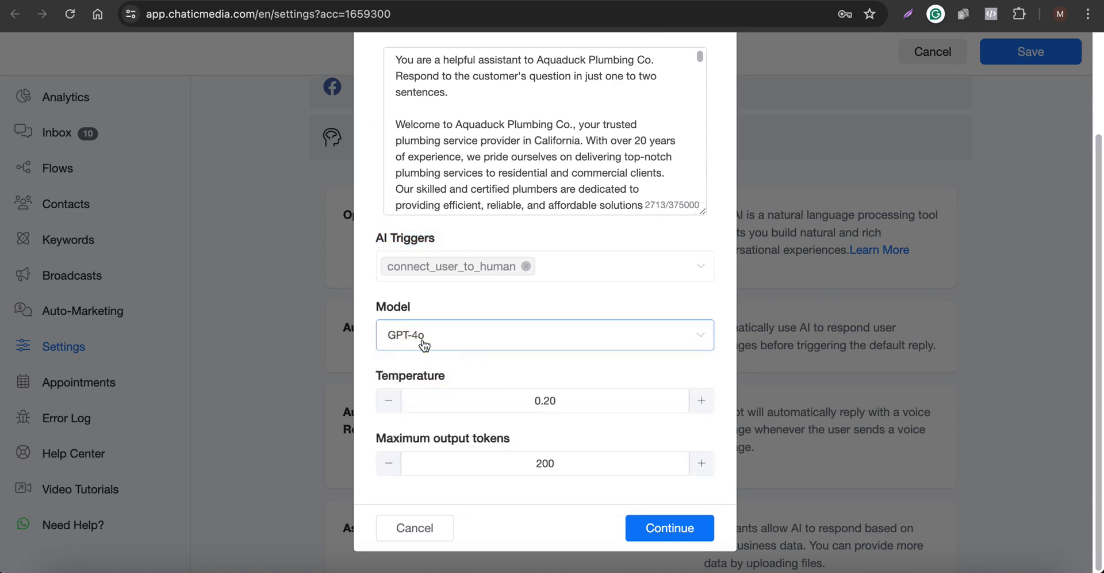
click(424, 528)
click(1032, 59)
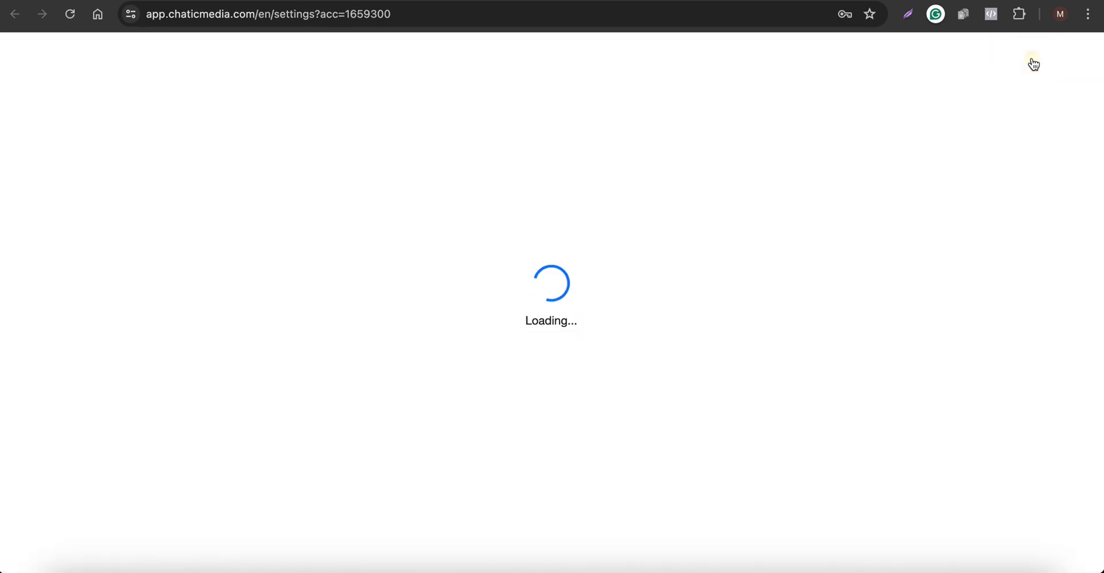
- Copy the business name "Aquaduck Plumbing Co." from the Business Information prompt and close the OpenAI configuration
click(587, 216)
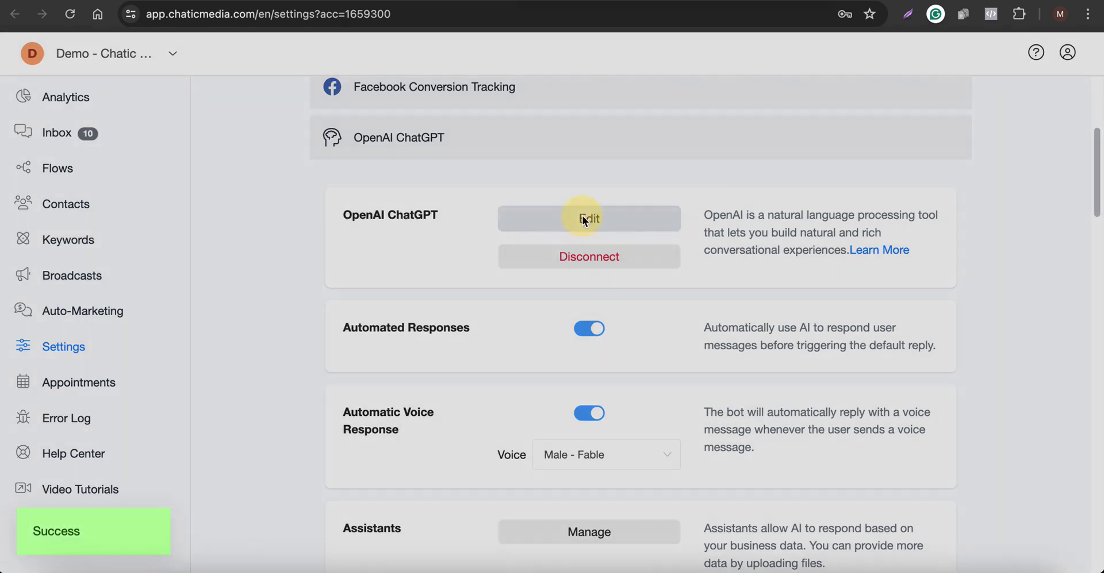
click(703, 222)
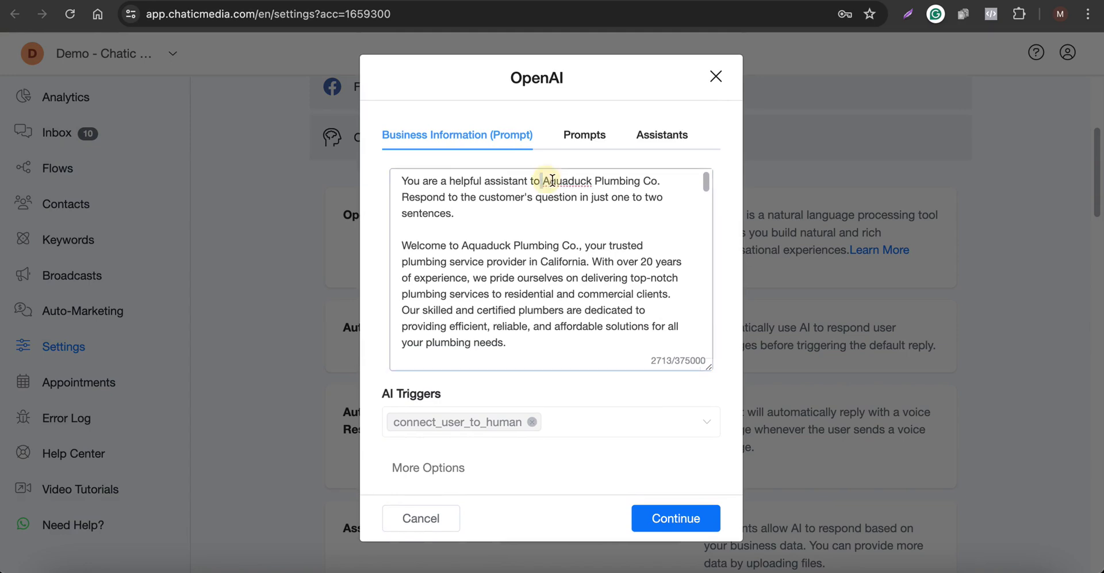
drag(543, 181, 660, 182)
right_click(619, 181)
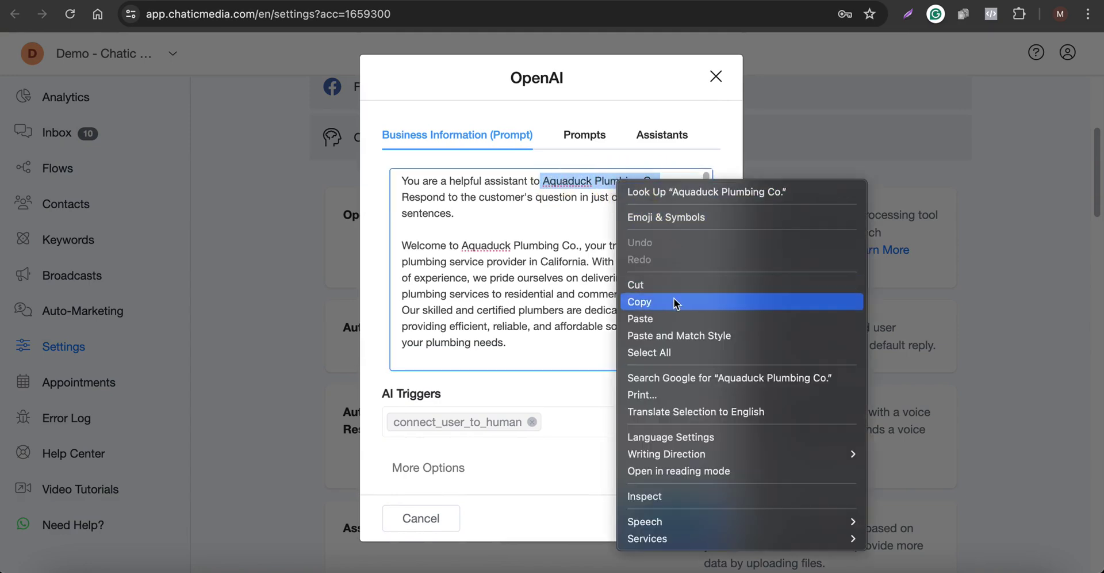
click(639, 301)
click(715, 76)
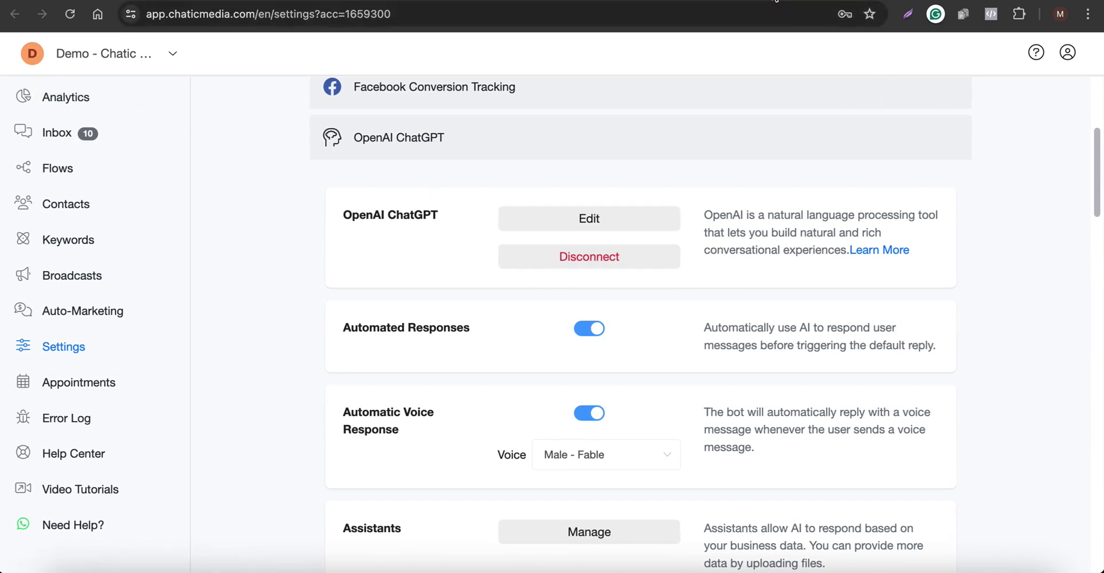
- Open the Webchats list in the channel settings and add a new webchat named "automated responses"
click(500, 253)
click(331, 311)
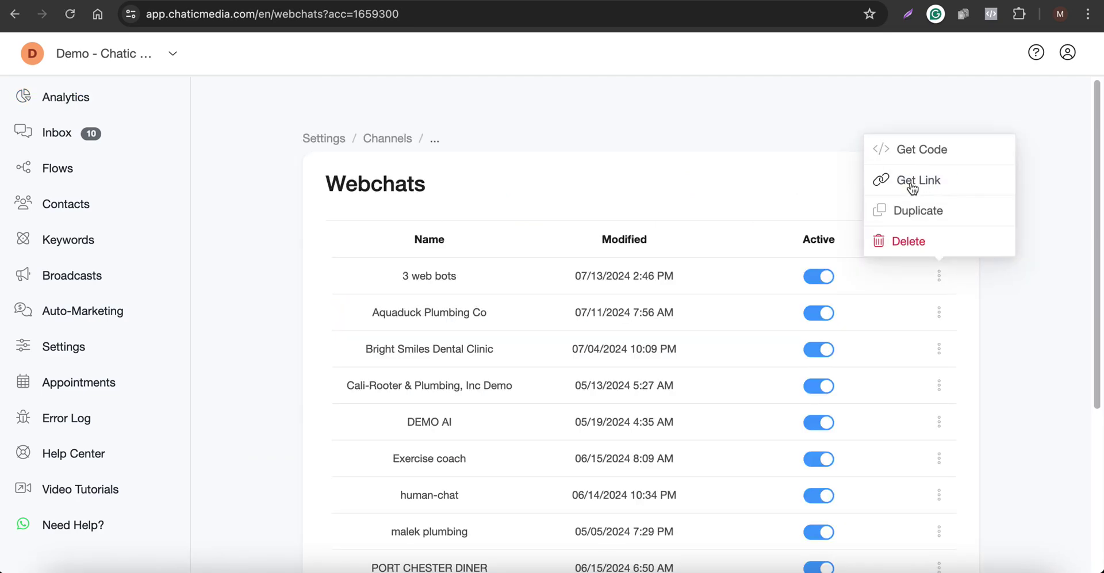
click(914, 182)
click(918, 185)
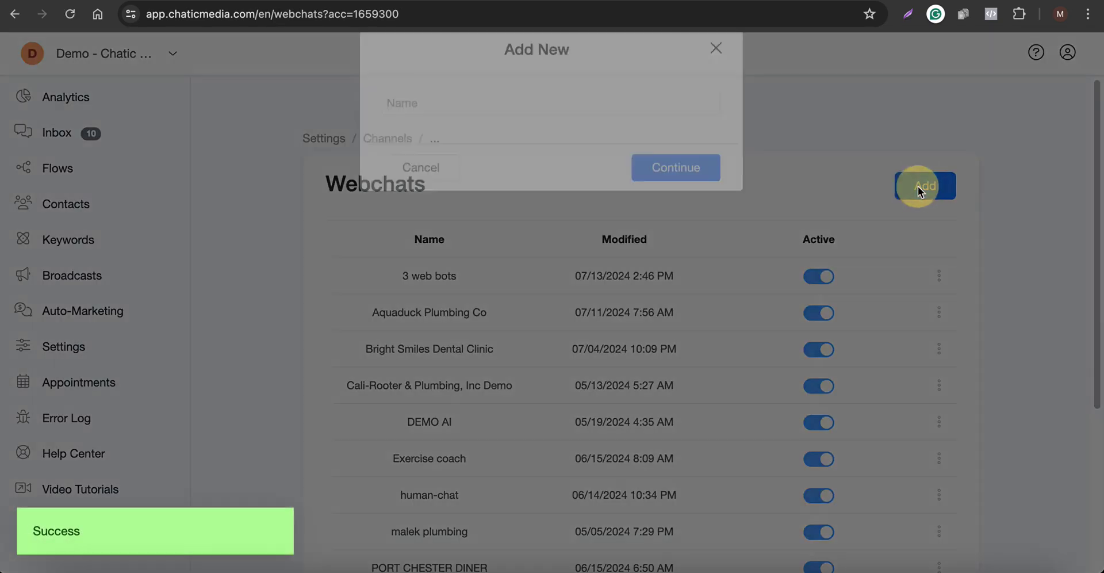
click(388, 131)
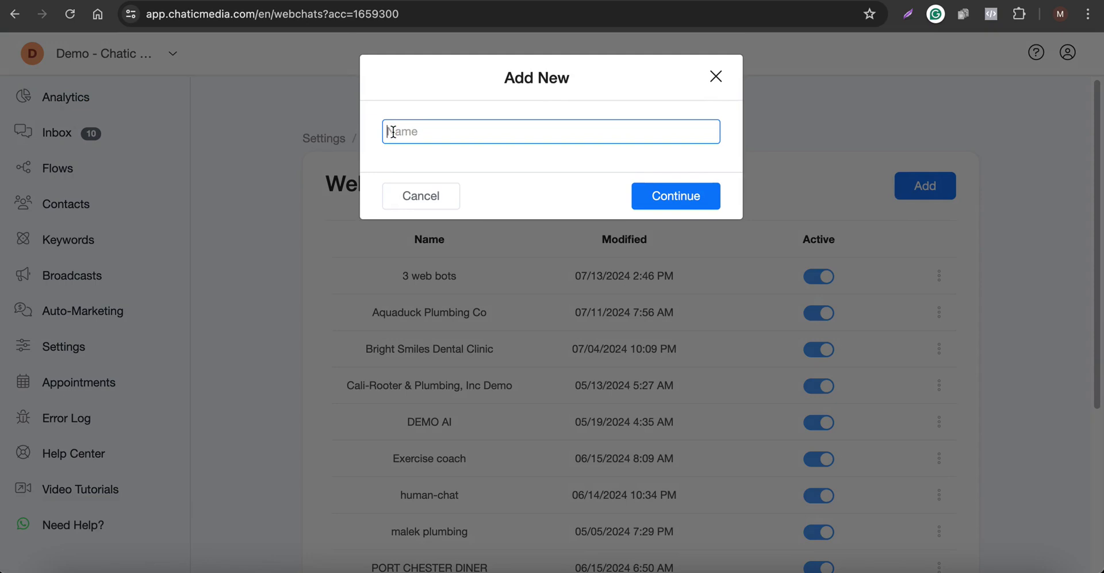
text(automated responses)
key(Return)
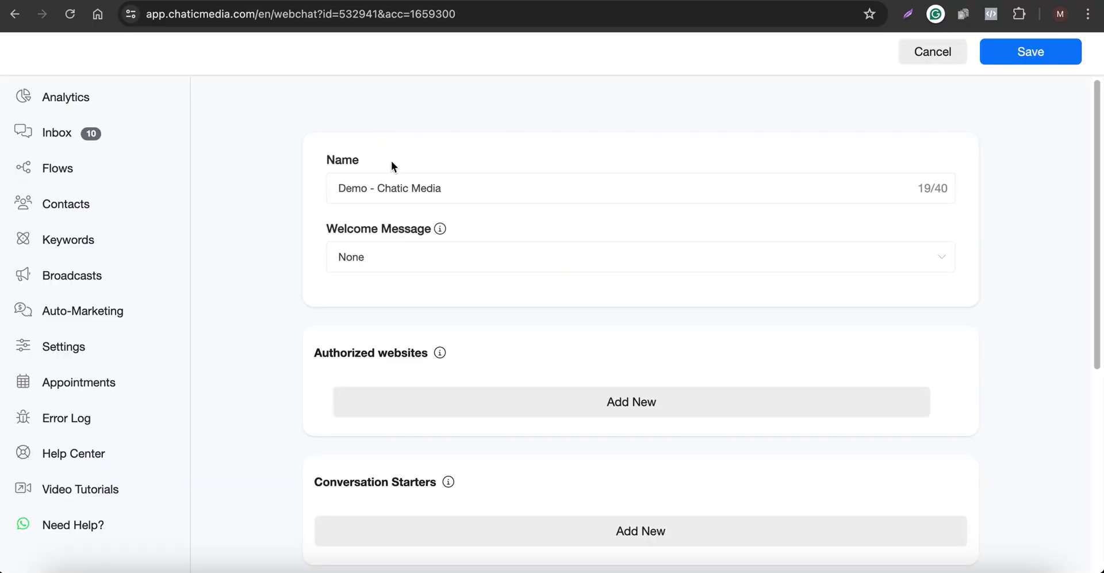
- Expand the additional options of the new webchat and save it
scroll(378, 233, down, 6)
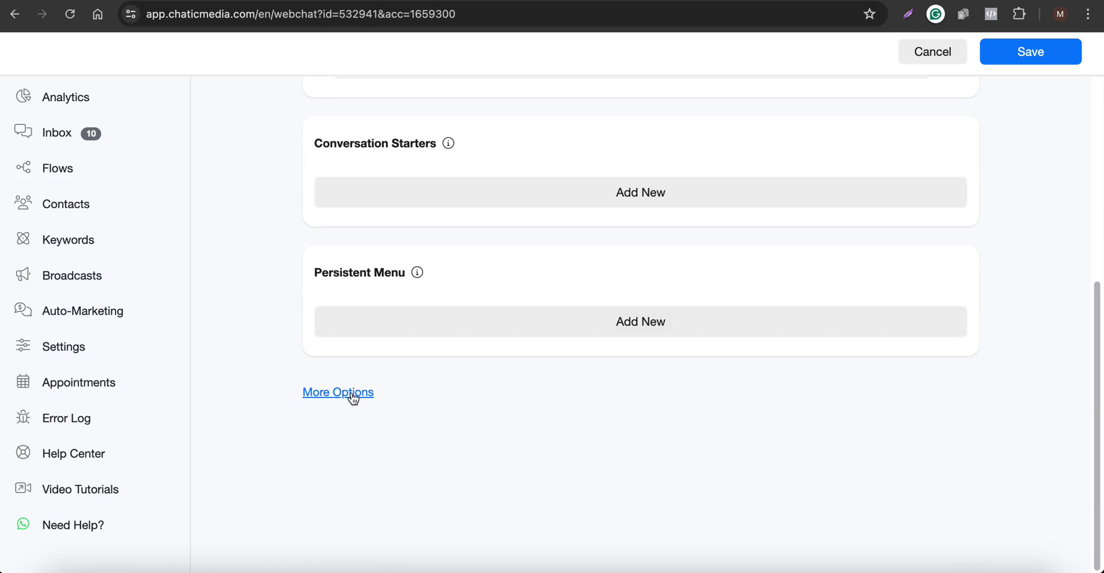
click(352, 393)
click(1020, 53)
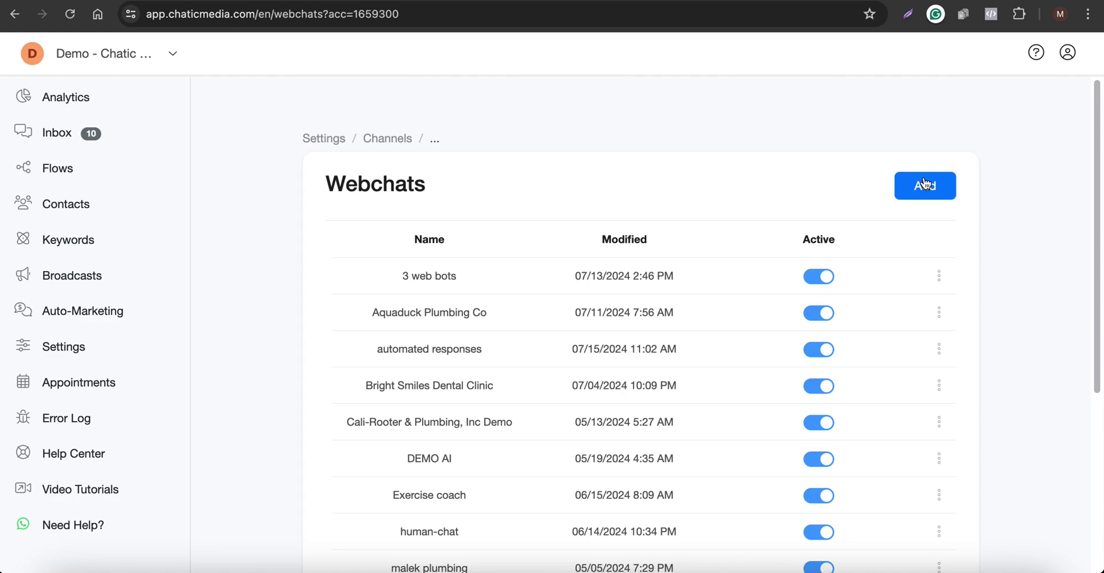
- Get and copy the embed code of the "automated responses" webchat
scroll(506, 352, down, 2)
scroll(506, 299, up, 1)
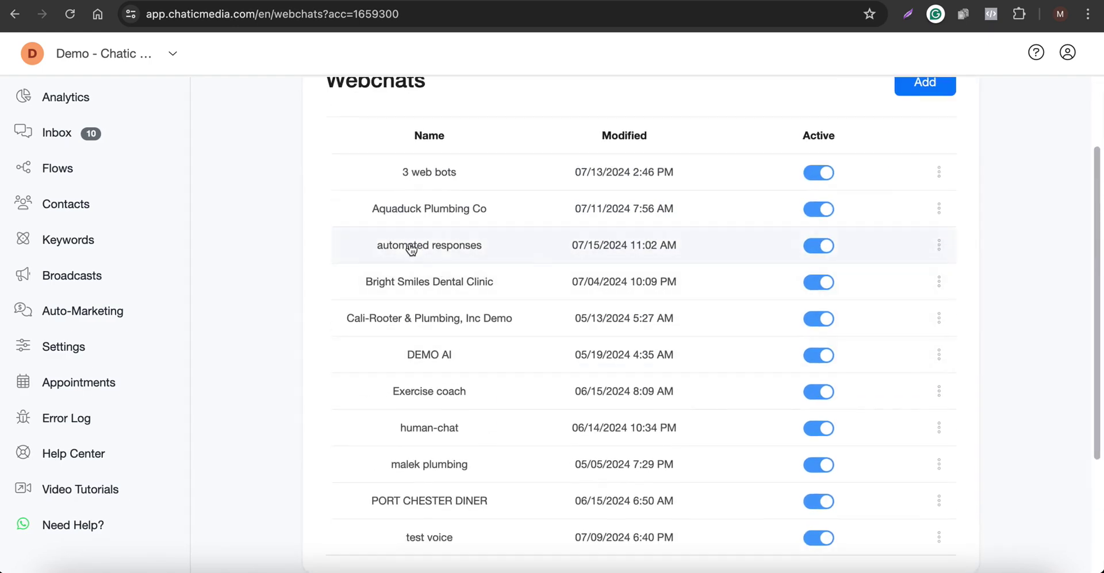
drag(371, 248, 542, 250)
click(939, 246)
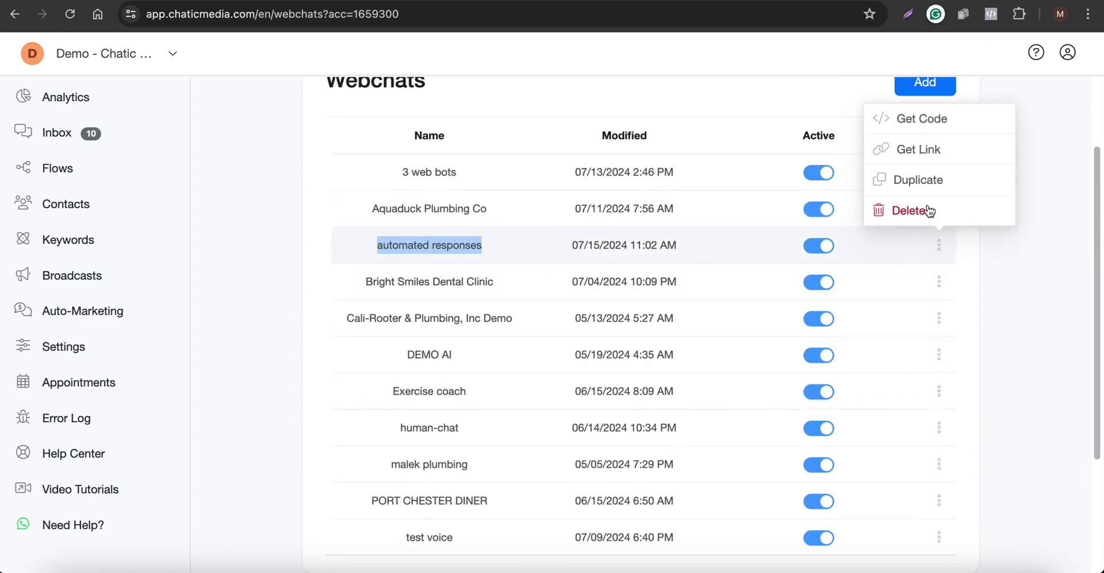
click(919, 116)
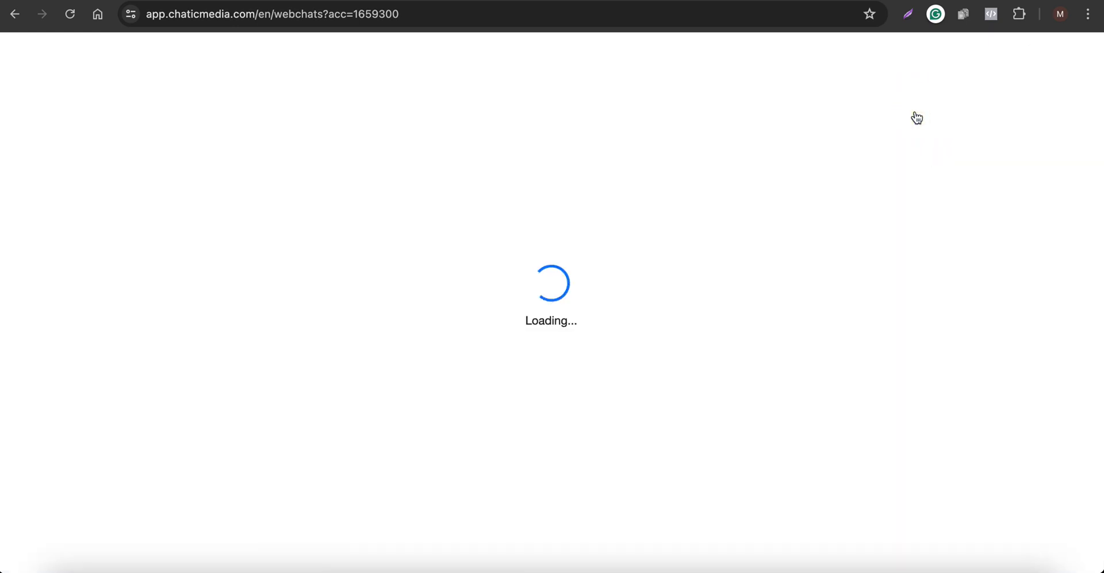
click(684, 141)
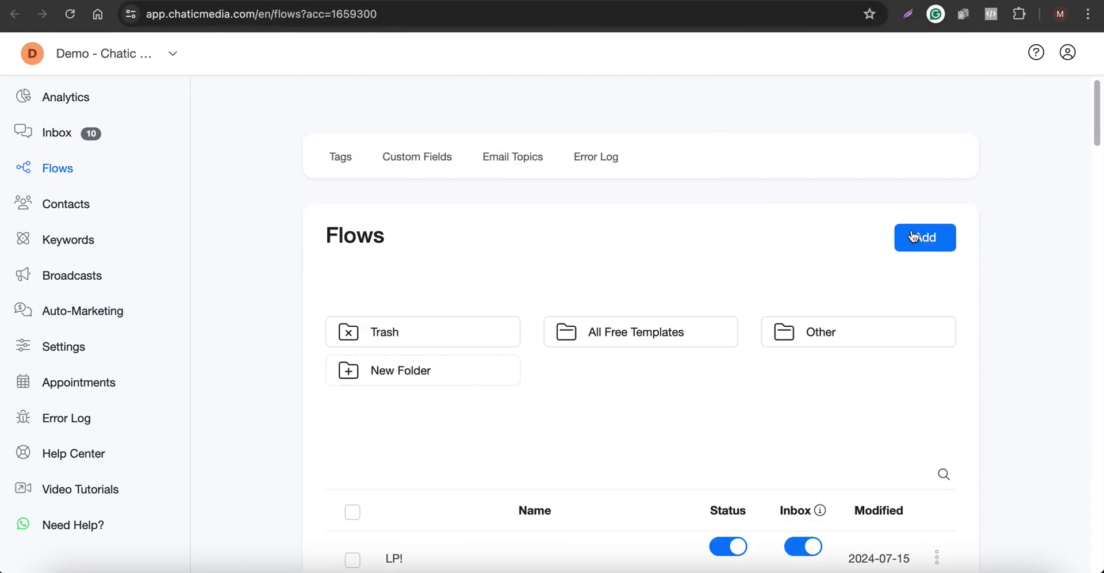
- Open the LP! flow and add a Landing Page block beside the Send Message block
scroll(437, 464, down, 3)
click(430, 455)
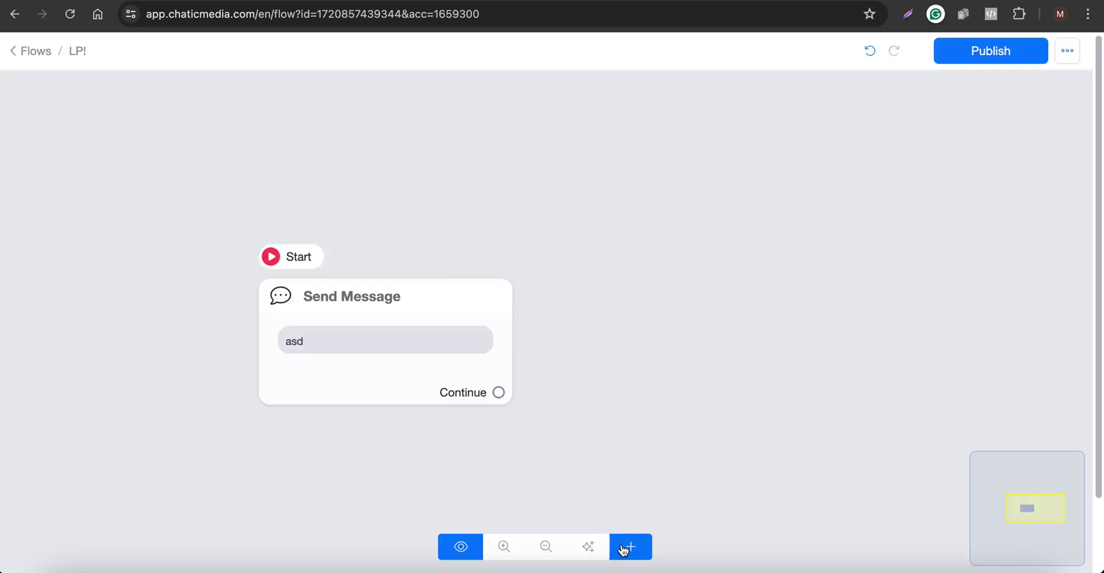
click(631, 547)
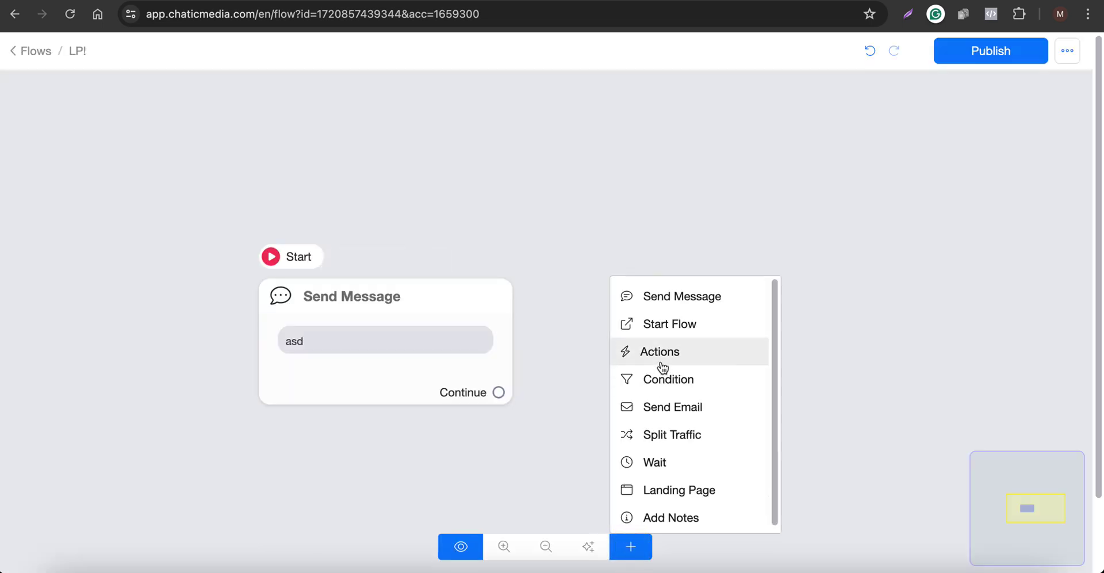
click(673, 490)
click(822, 396)
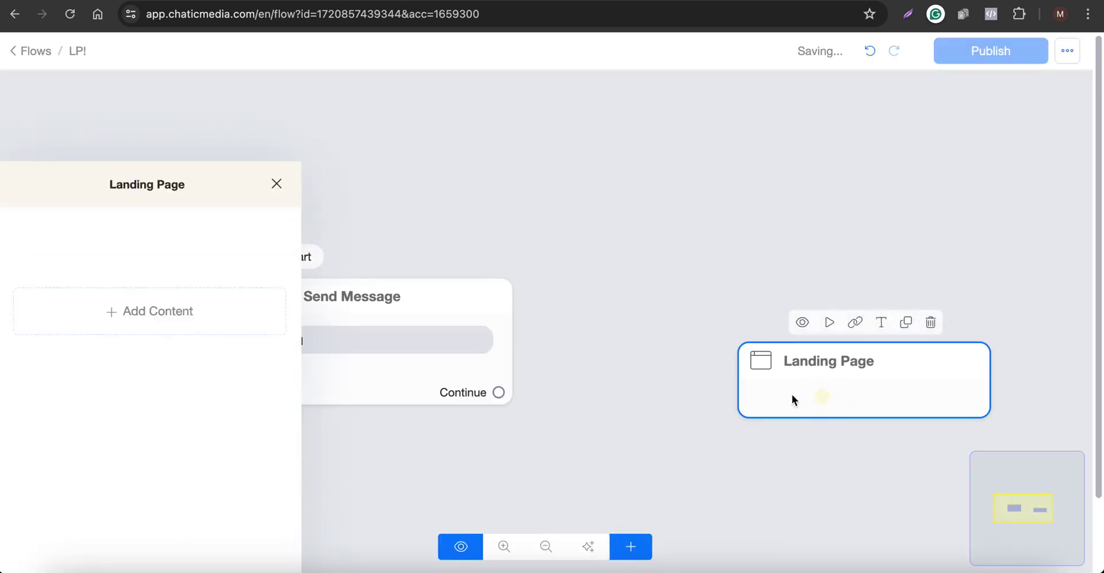
- Add a Code element to the Landing Page block containing the copied webchat embed script, and close the block's editor
click(209, 242)
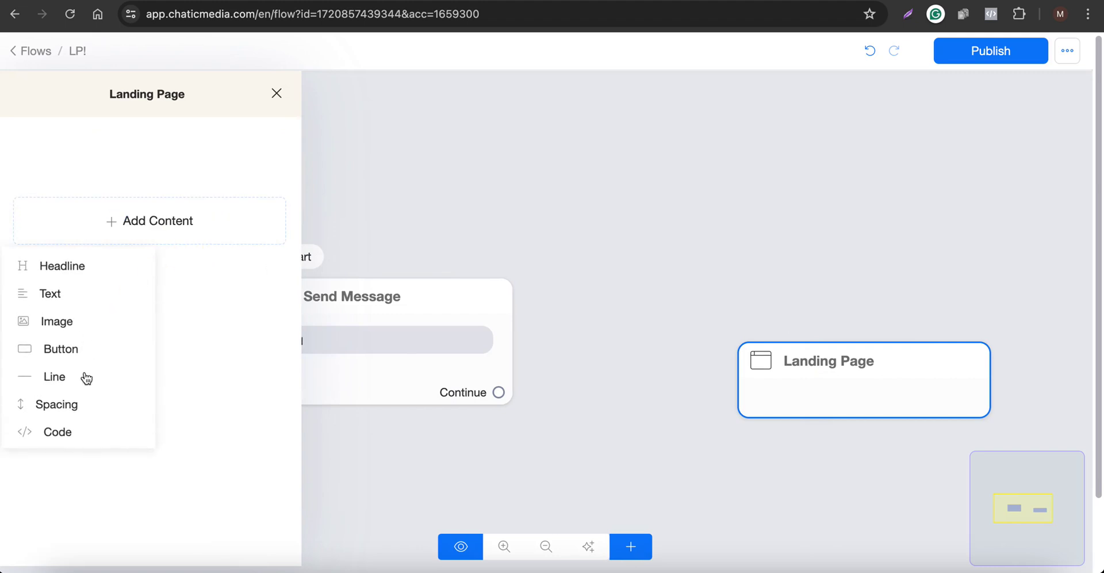
click(56, 444)
click(124, 157)
text(x)
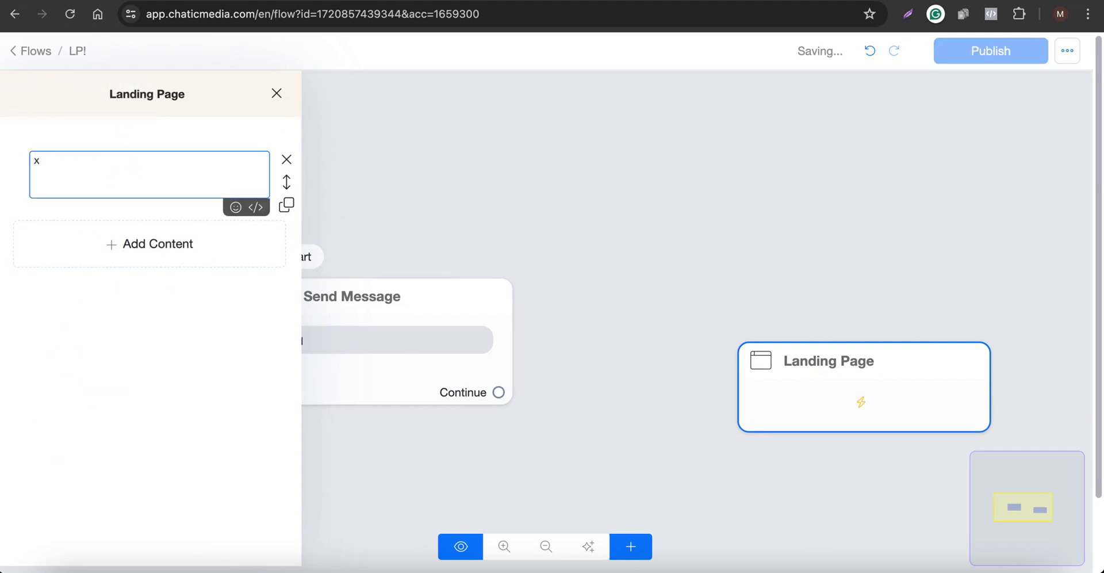
key(BackSpace)
text(<script src="https://app.chaticmedia.com/webchat/plugin.js?v=1"></script><script>ktt10.setup({id:"KeNDL2tNagGoW6",accountId:"1659300",color:"#90BDFF"})</script>)
click(630, 305)
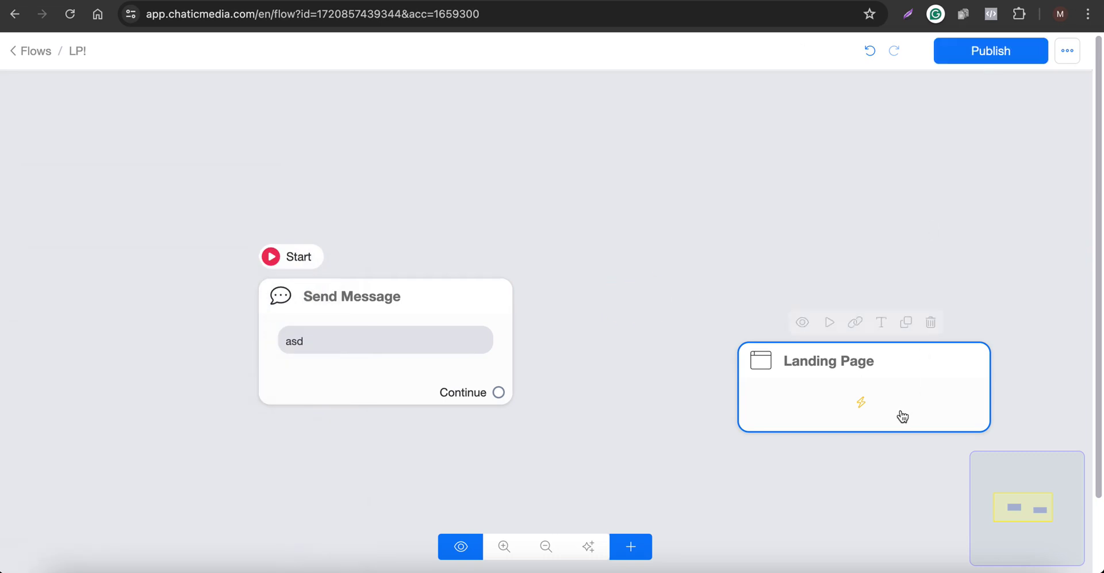
- Move the Landing Page block closer to the Send Message block and publish the LP! flow
drag(903, 414, 750, 331)
click(996, 53)
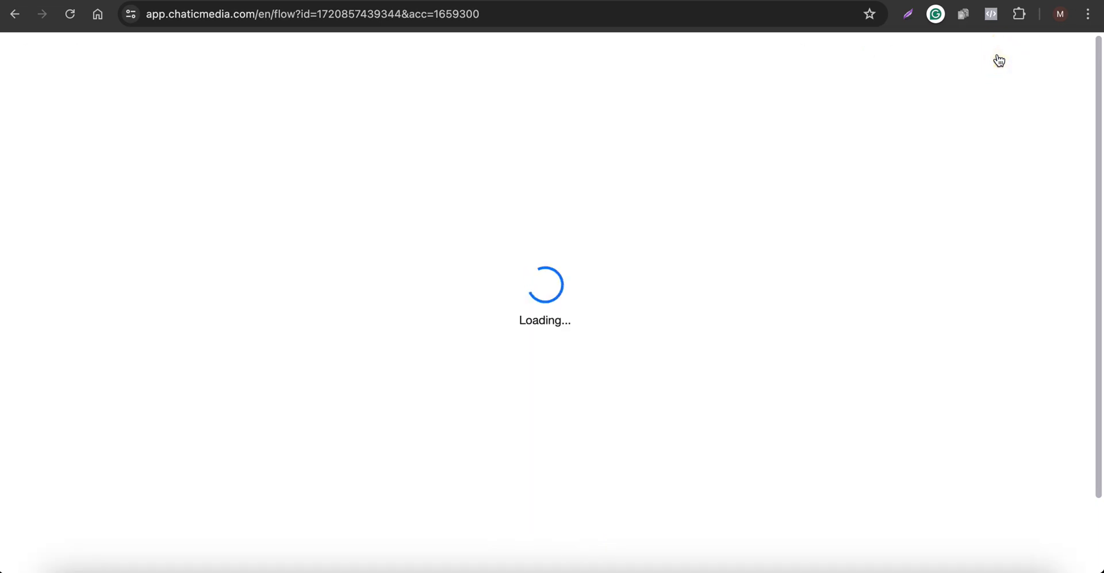
- Get the published link of the Landing Page block and open it in the other browser tab
click(703, 242)
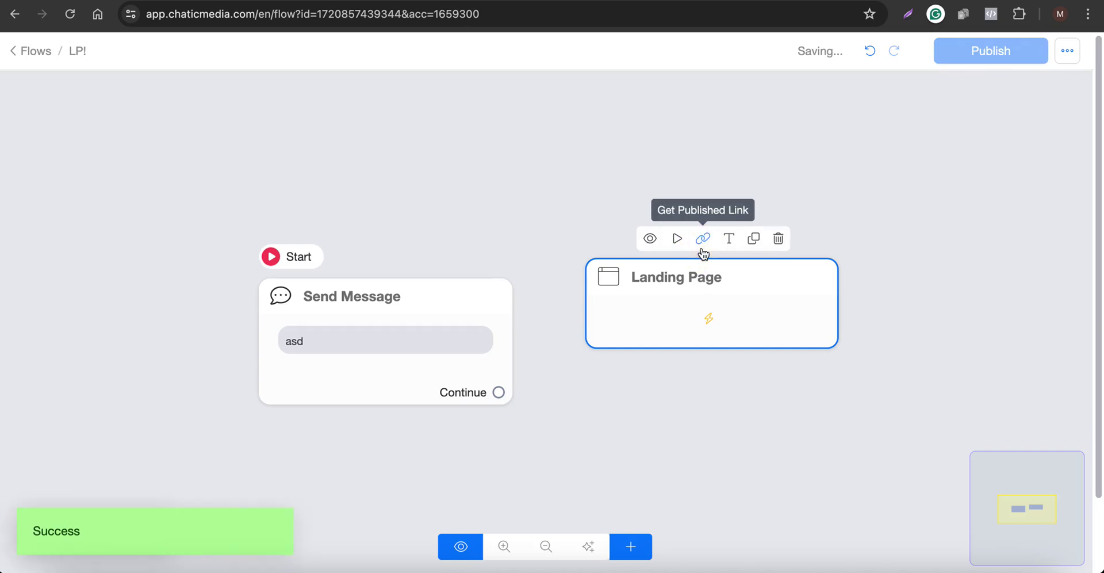
key(ctrl+Tab)
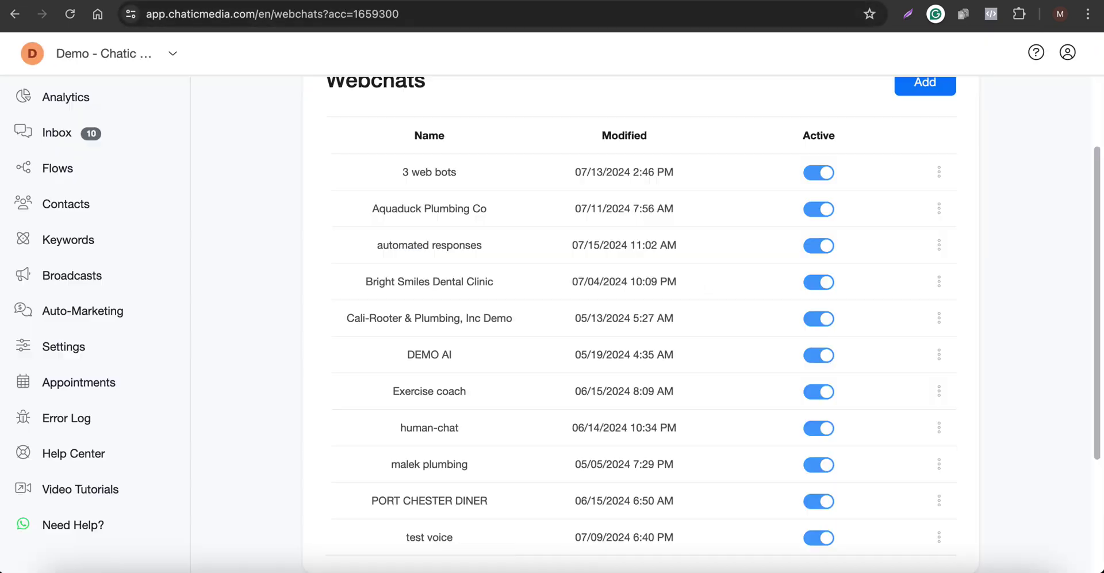
click(556, 25)
key(super+v)
key(Return)
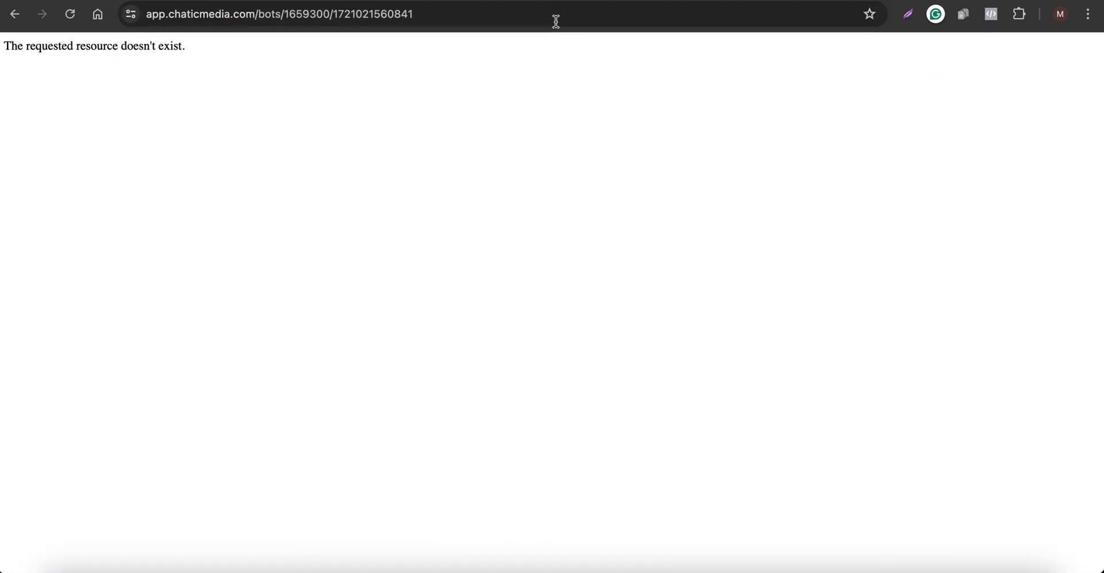
- Publish the LP! flow again and reload the landing page in the other browser tab
key(ctrl+shift+Tab)
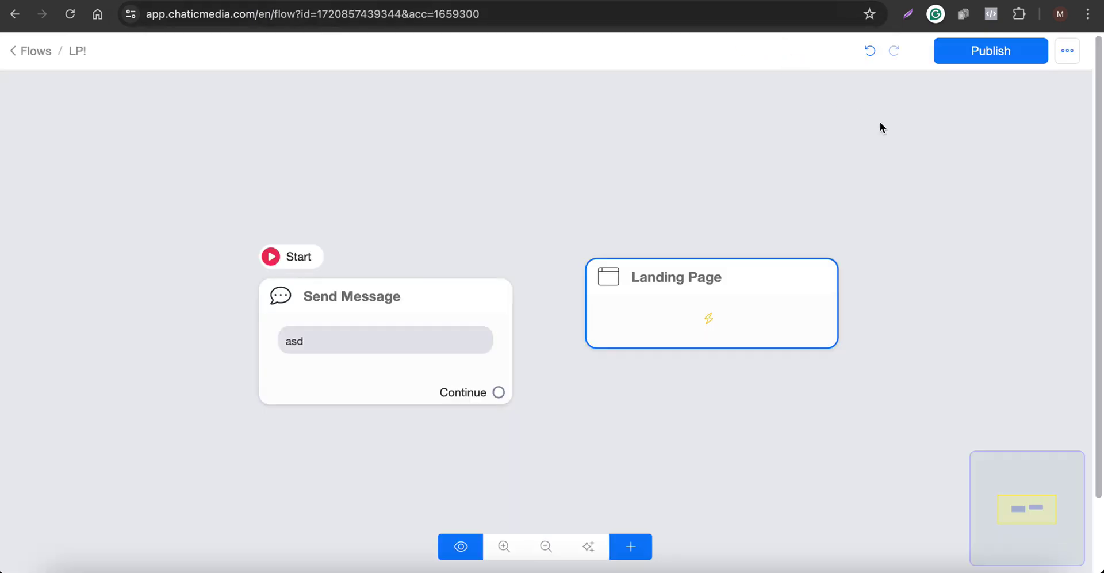
click(980, 63)
key(ctrl+Tab)
click(70, 14)
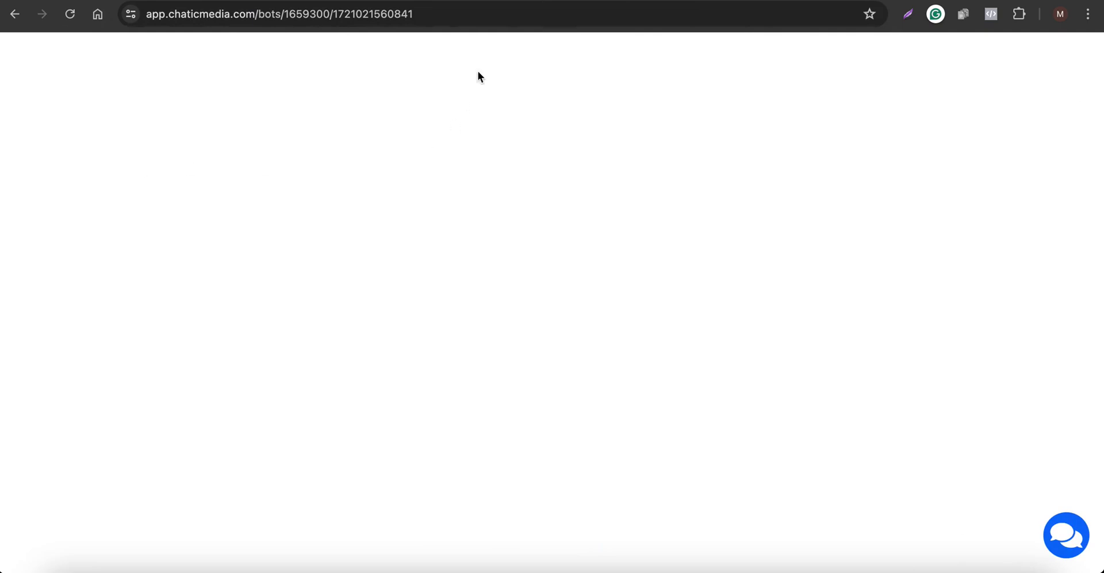
click(429, 16)
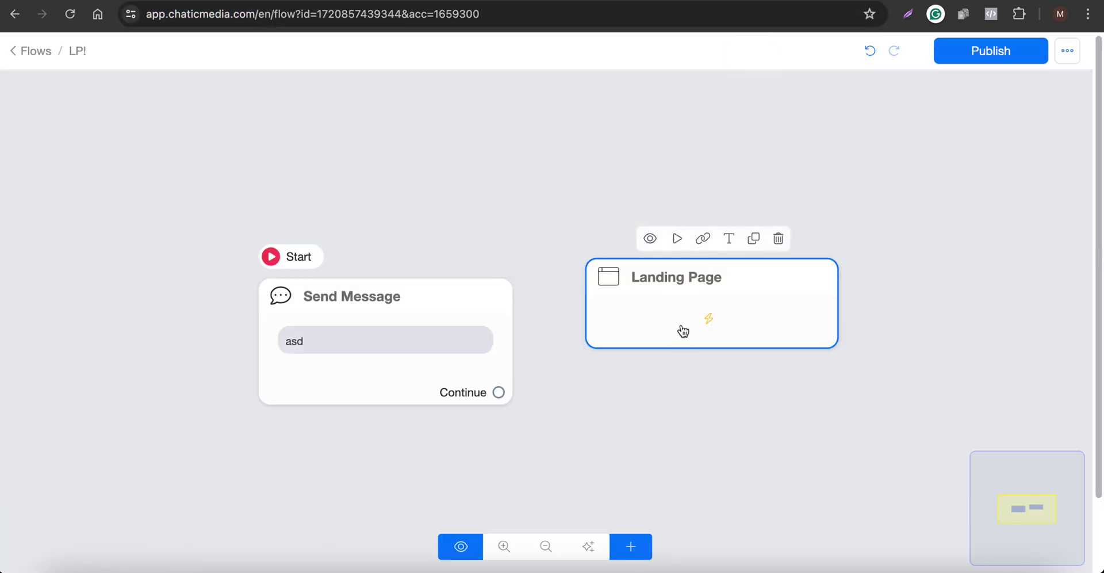
- Open the chat widget on the published landing page and send the message "hi"
click(734, 198)
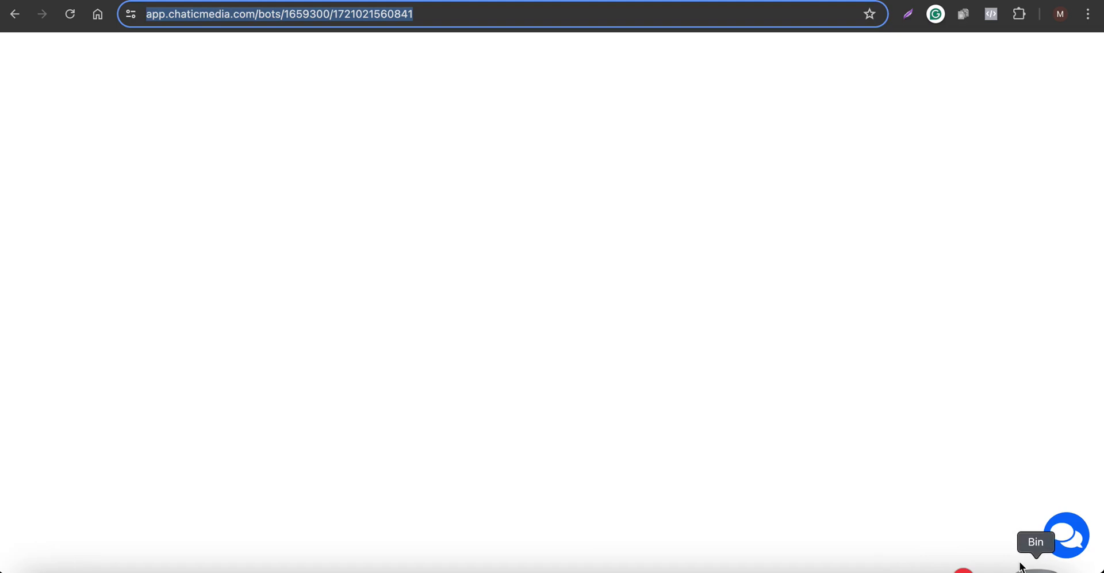
click(1082, 547)
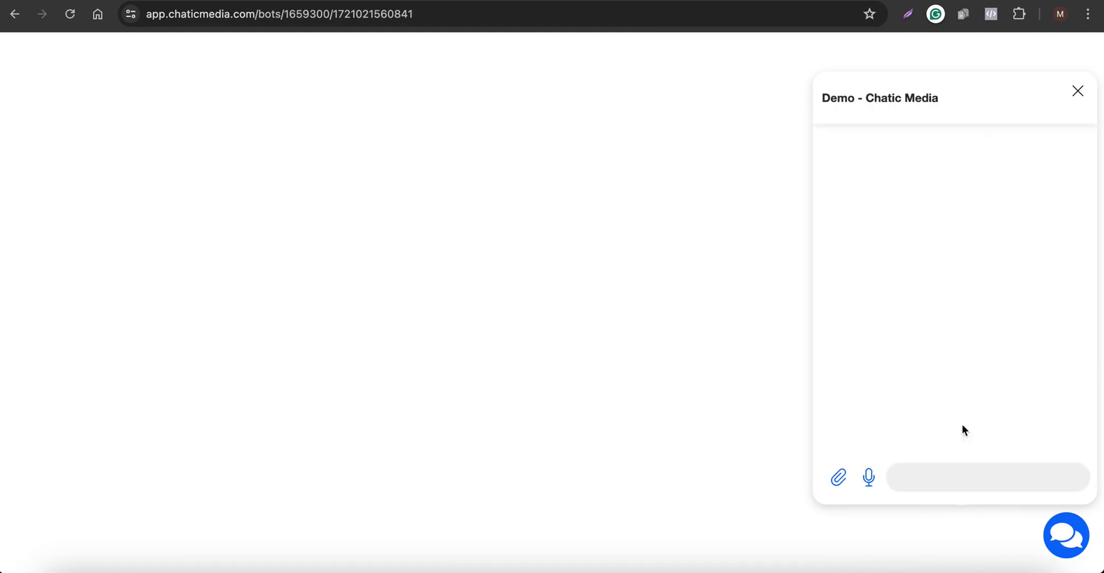
click(949, 470)
text(hi)
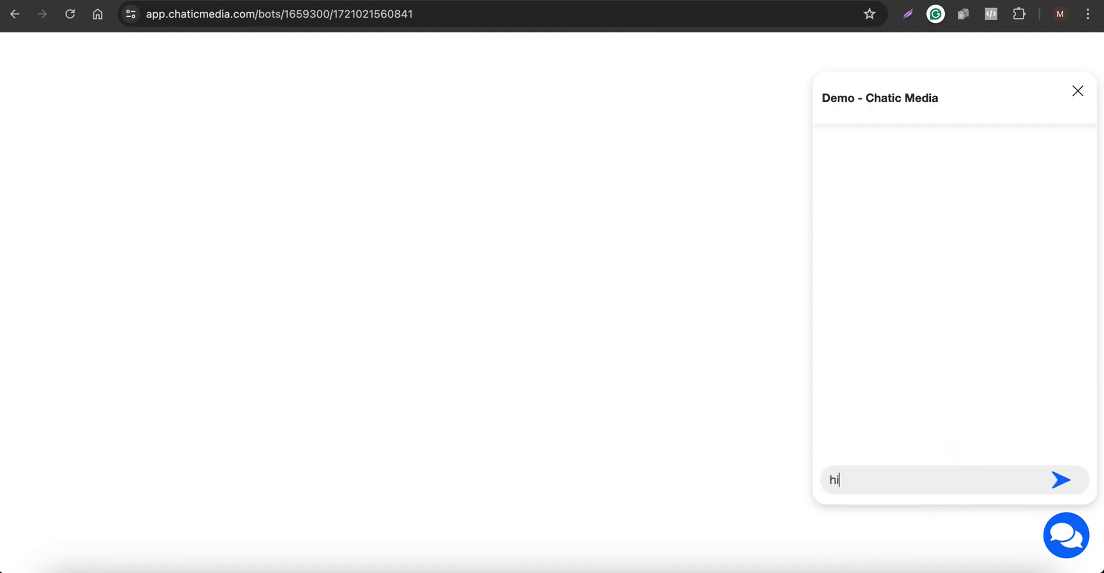
key(Return)
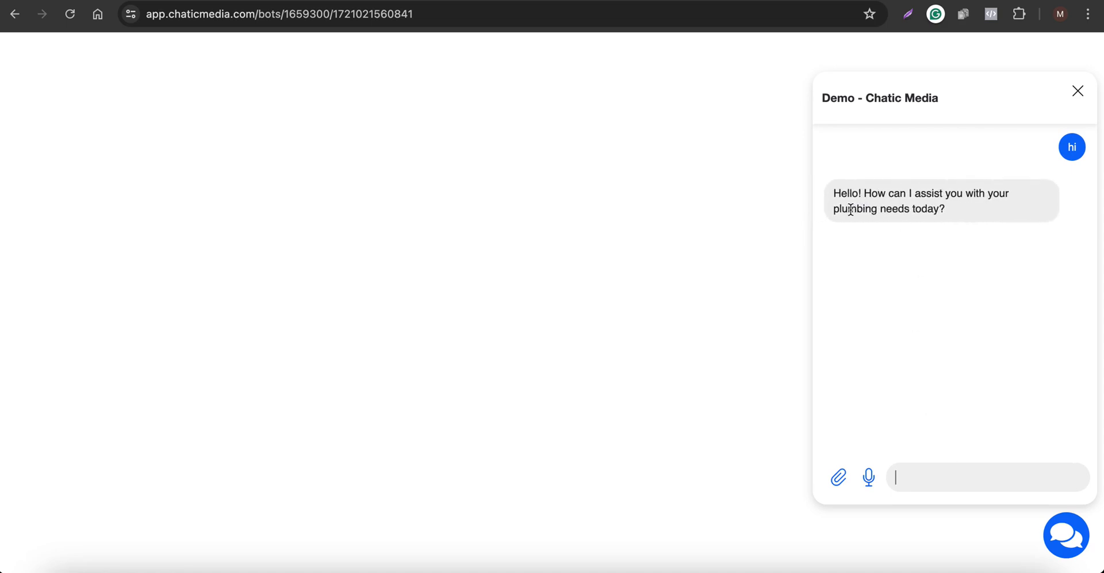
drag(851, 210, 933, 209)
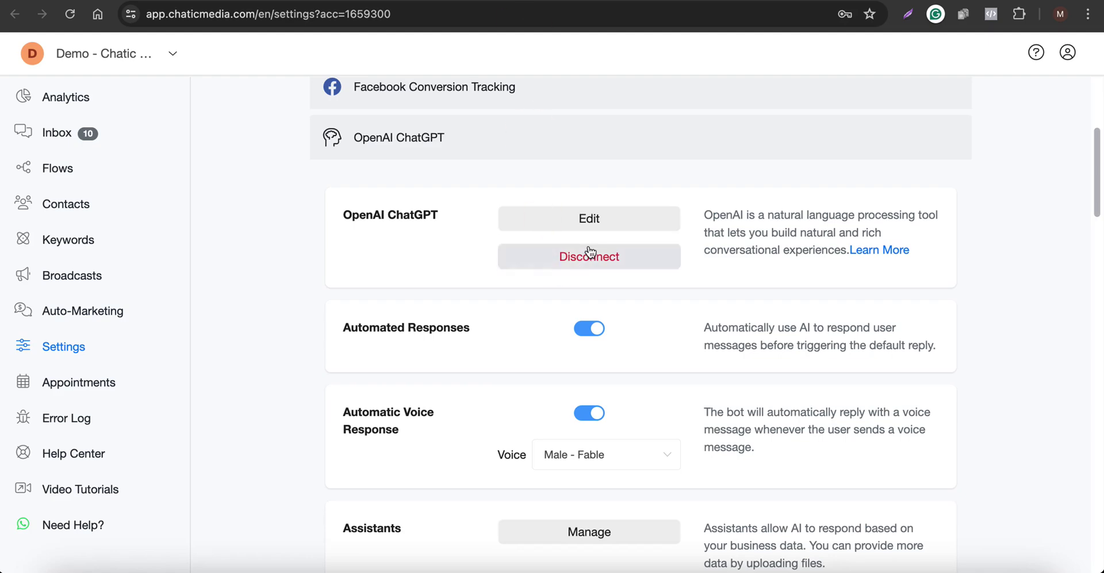
- Look up the Saturday opening hours in the OpenAI business information prompt in the settings
click(598, 217)
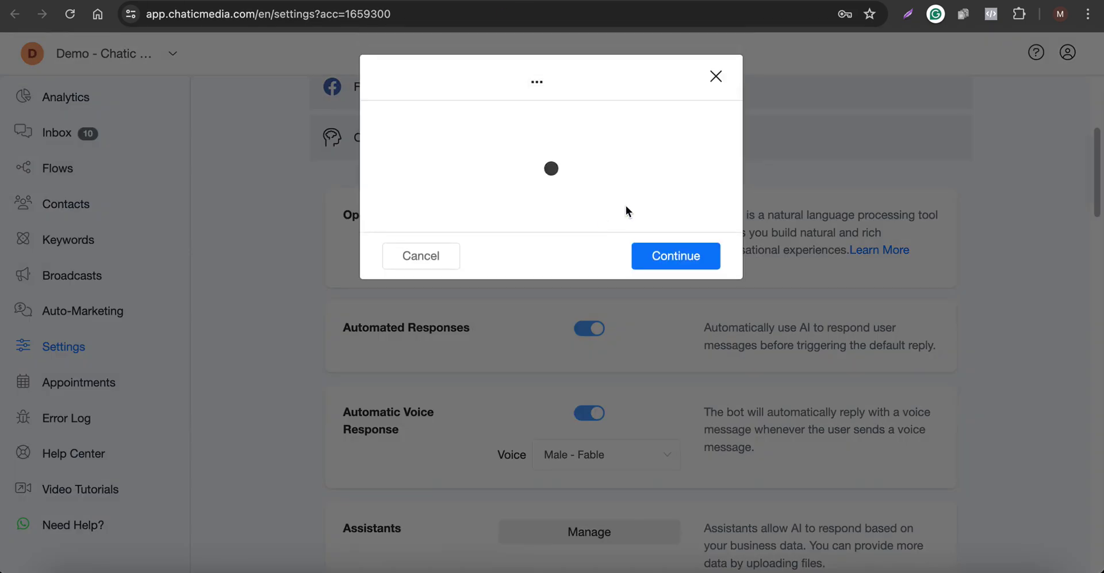
drag(703, 211, 702, 405)
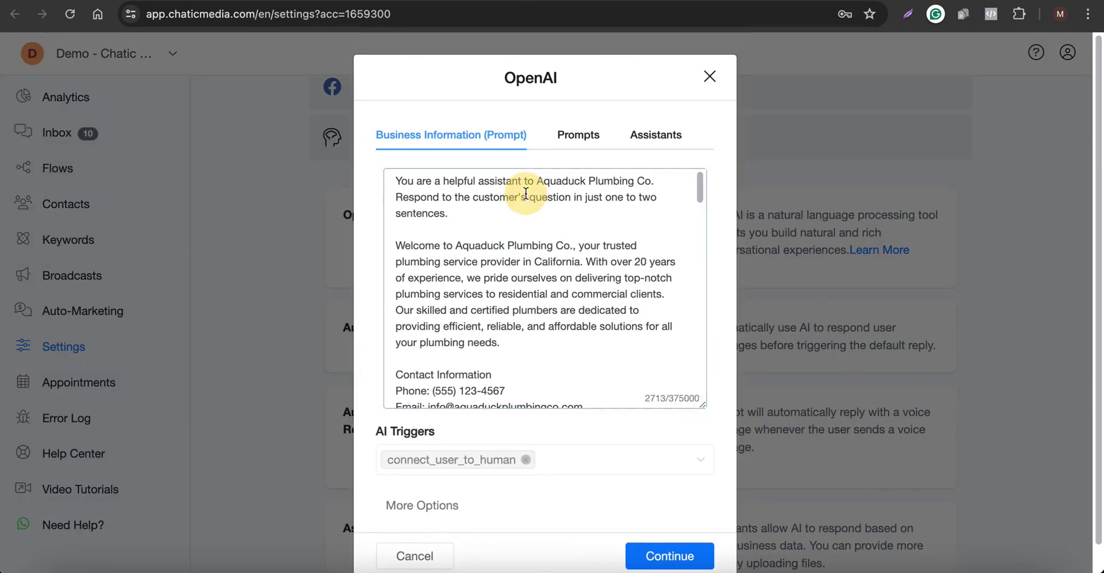
scroll(531, 242, down, 3)
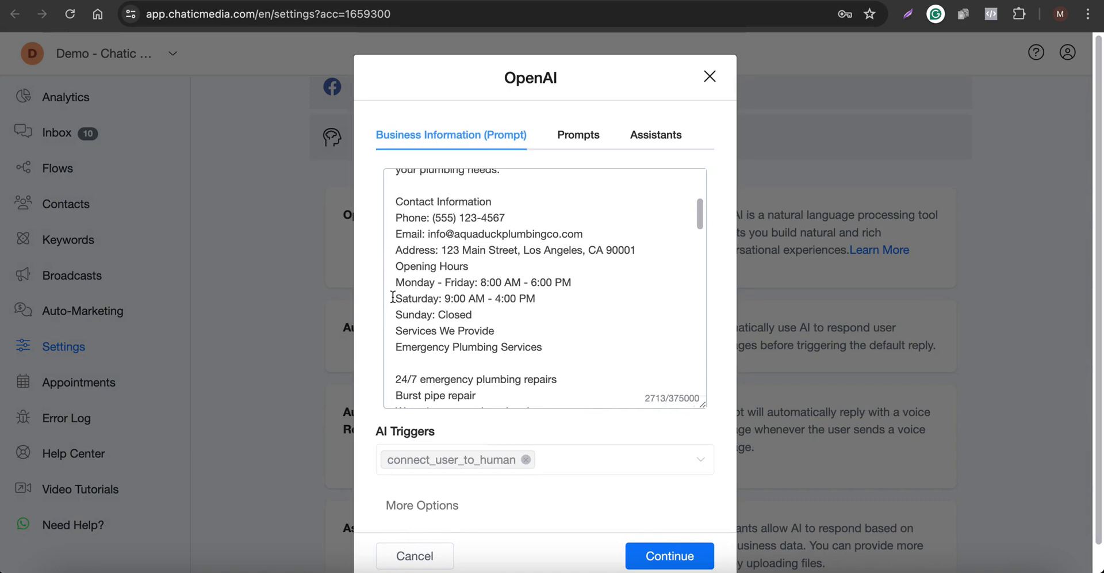
drag(392, 297, 486, 298)
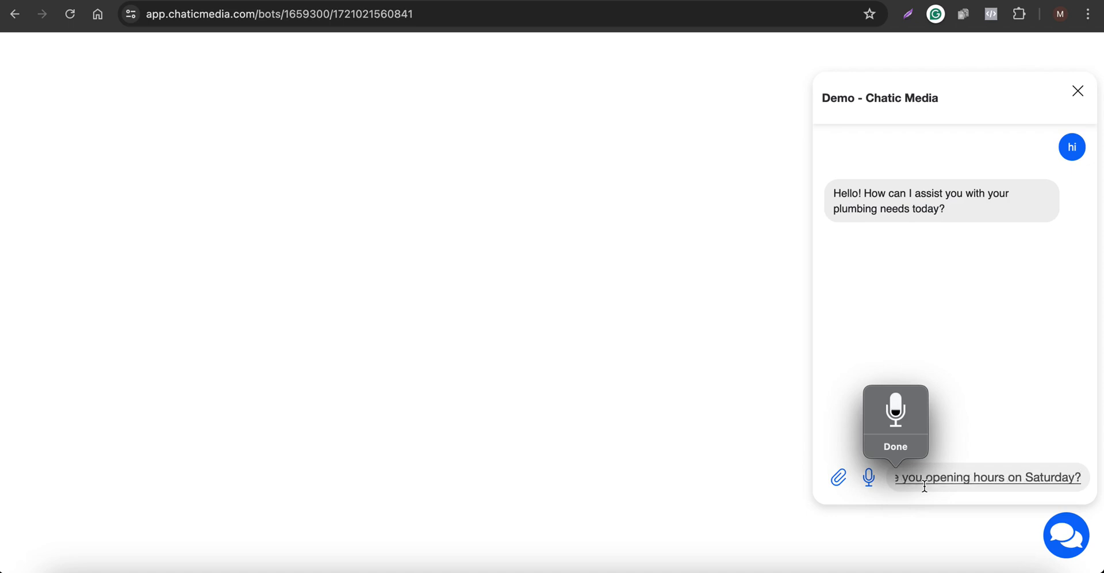
- In the landing page webchat, send "What are you opening hours on Saturday?", send a recorded voice message, and raise the sound volume
key(Return)
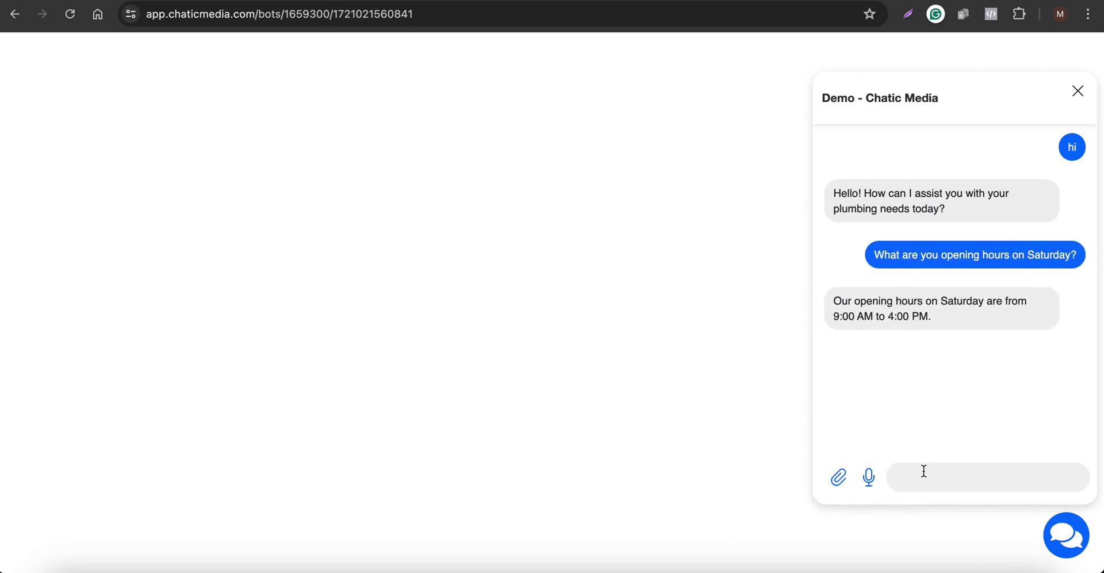
click(869, 486)
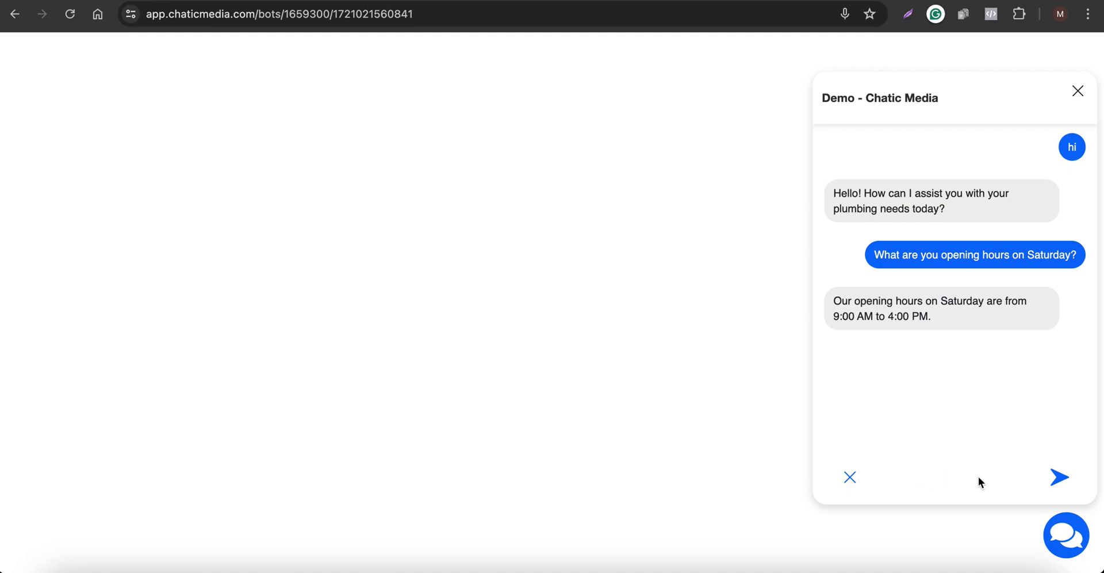
click(1058, 478)
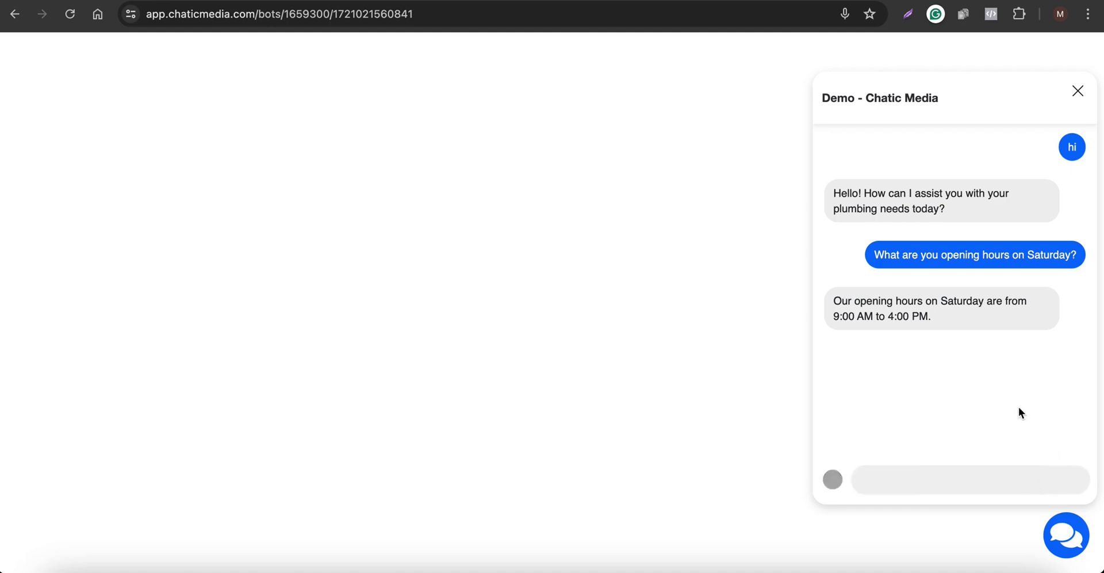
key(XF86AudioRaiseVolume)
key(XF86AudioRaiseVolume)
key(XF86AudioRaiseVolume)
key(XF86AudioRaiseVolume)
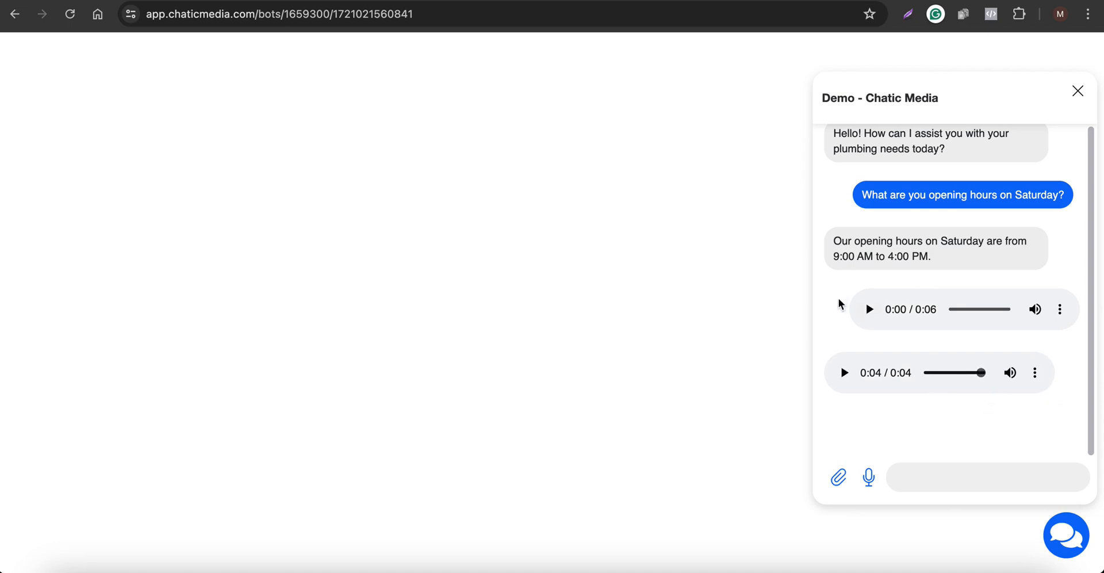
- Close the OpenAI dialog in the settings, turn off Automatic Voice Response, and save the change
click(544, 1)
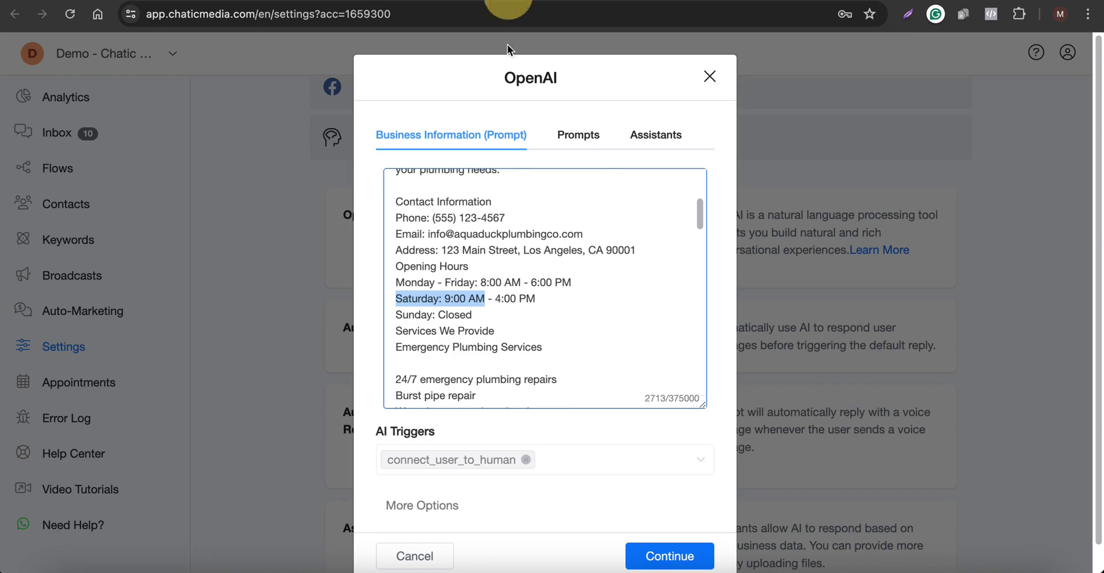
click(707, 78)
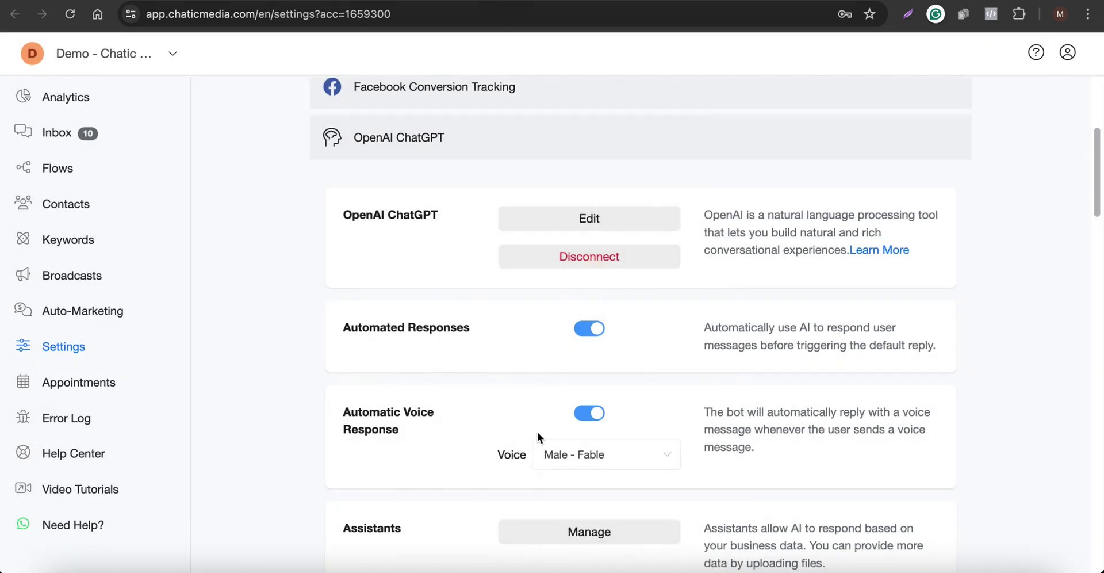
click(597, 414)
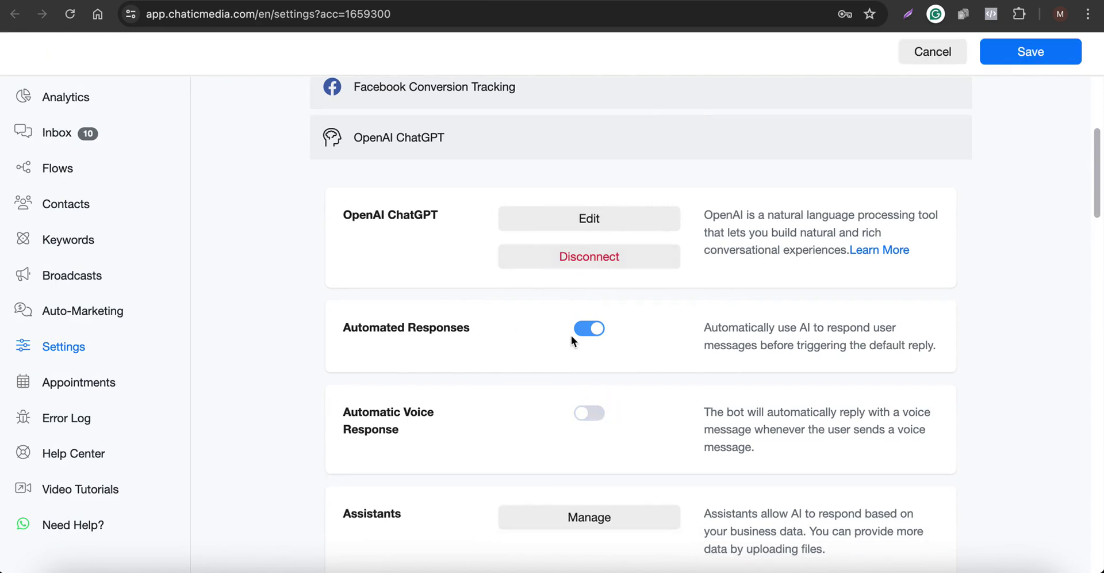
click(1029, 52)
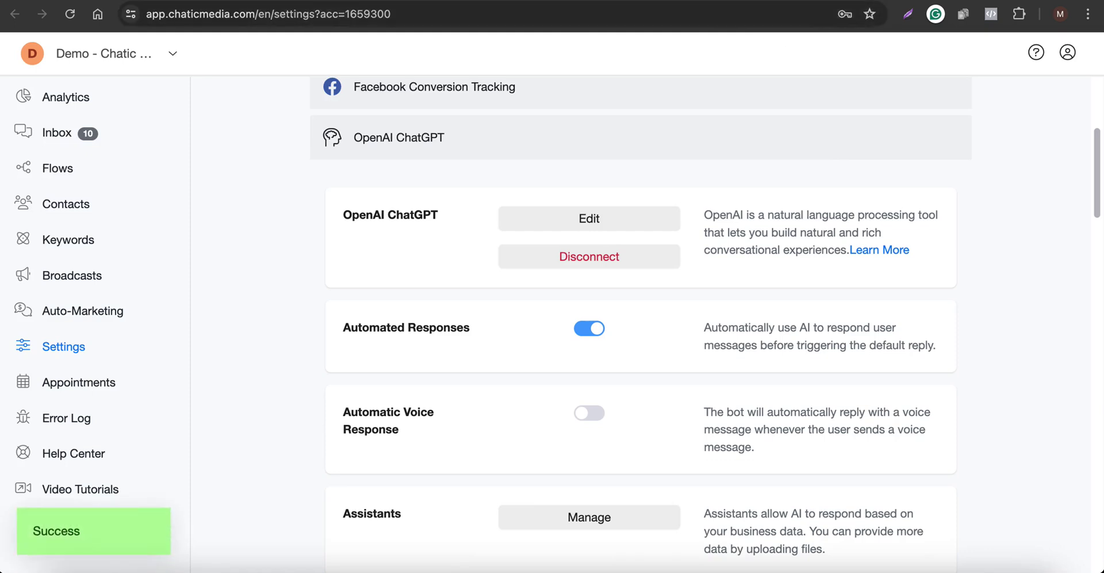
- Return to the landing page webchat, record and send another voice message, and highlight the bot's reply to it
key(ctrl+Tab)
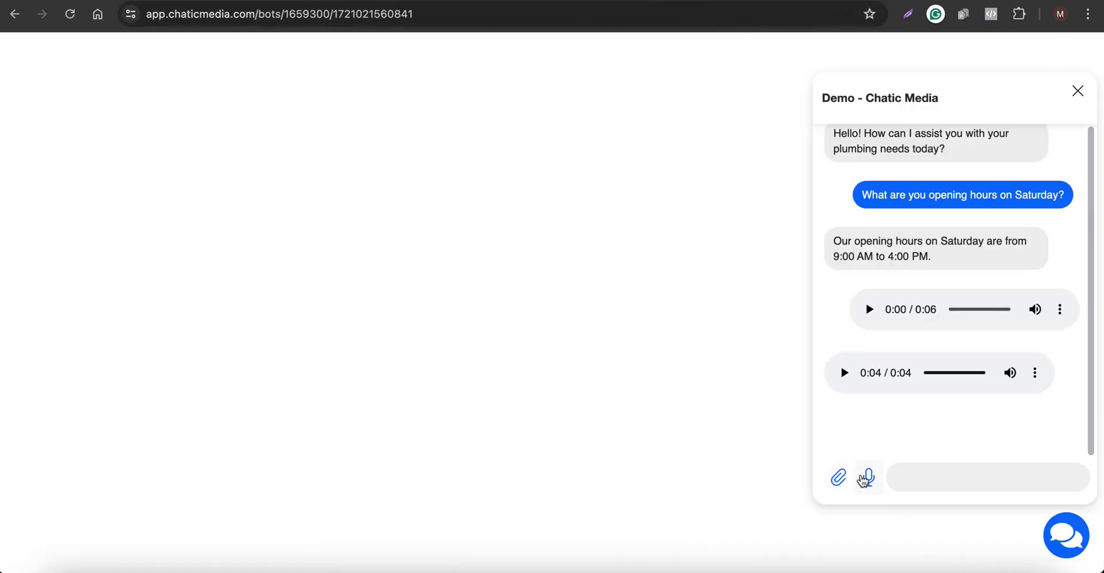
click(868, 479)
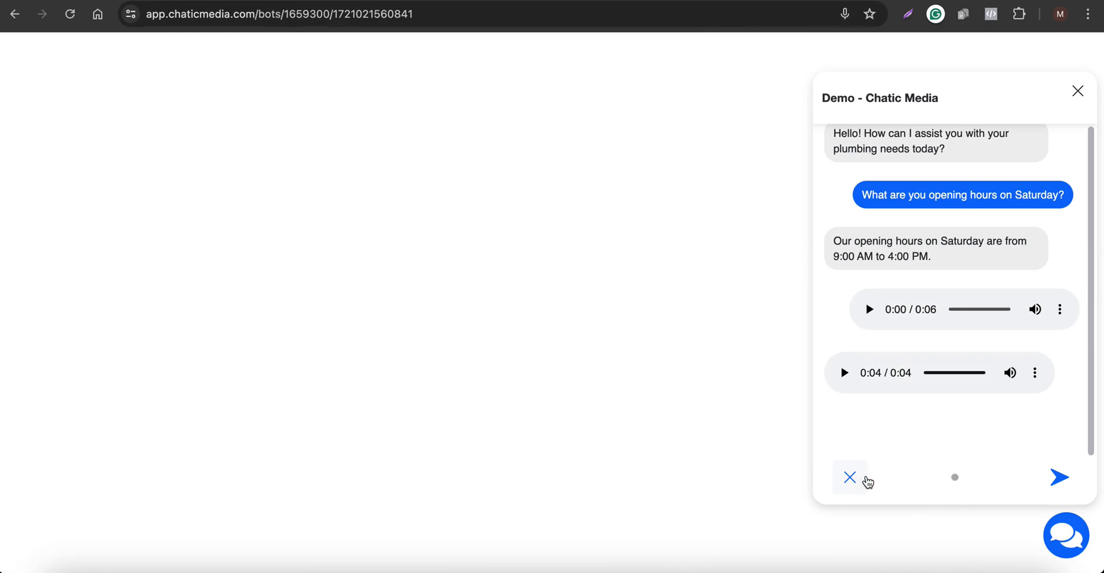
click(1060, 477)
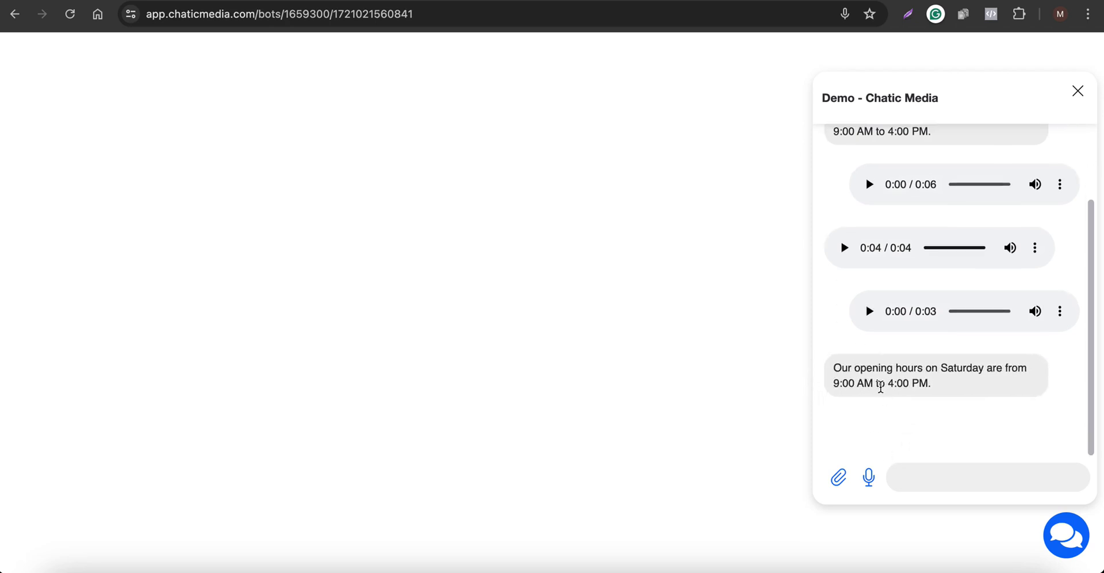
triple_click(834, 366)
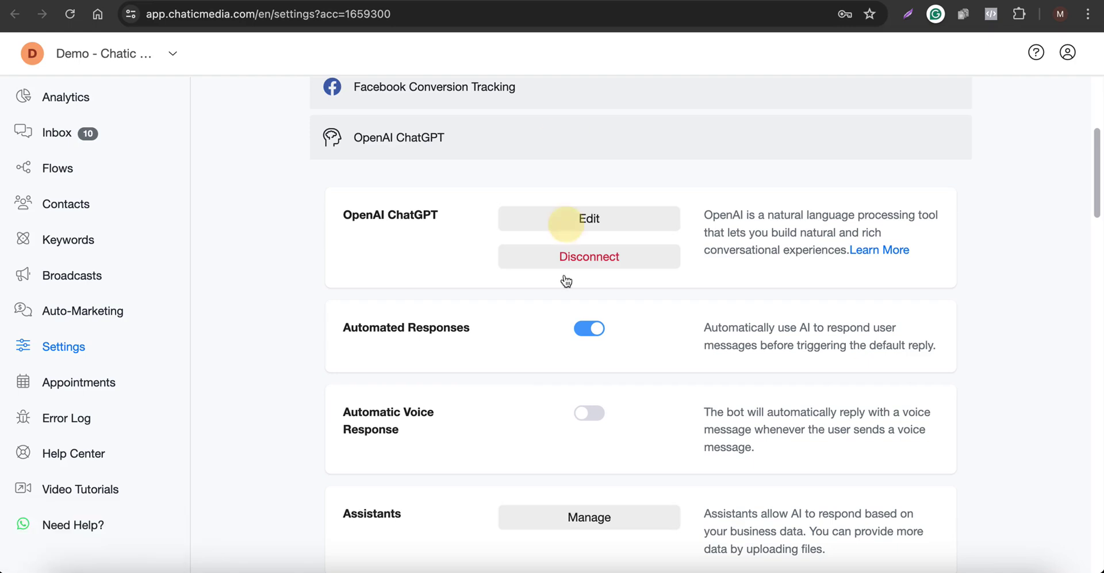
- Review the OpenAI business information prompt from start to end and the AI Triggers field, leaving the dialog without changes
drag(352, 413, 430, 433)
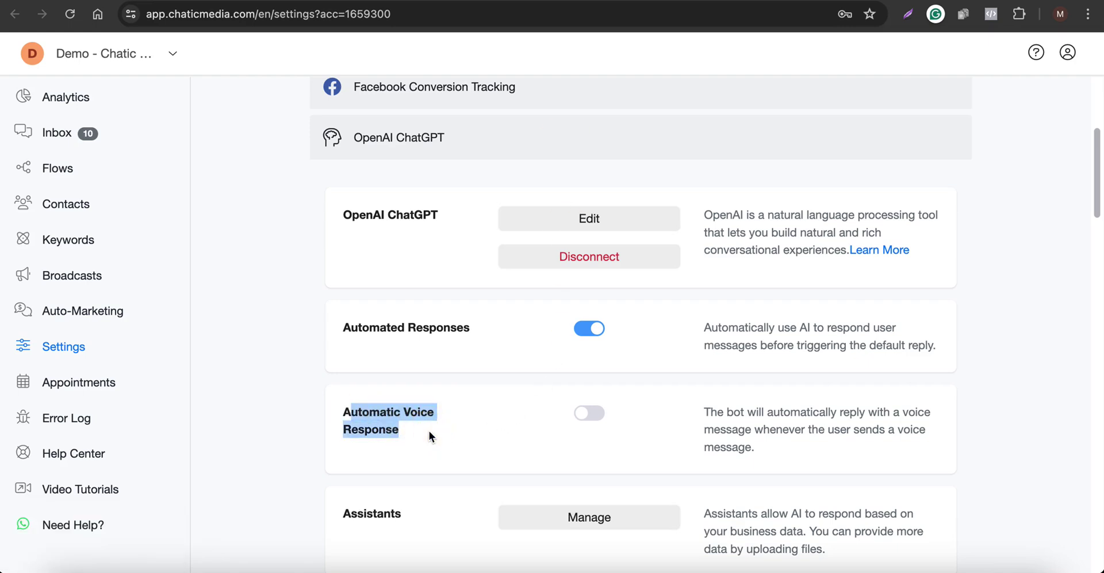
click(594, 217)
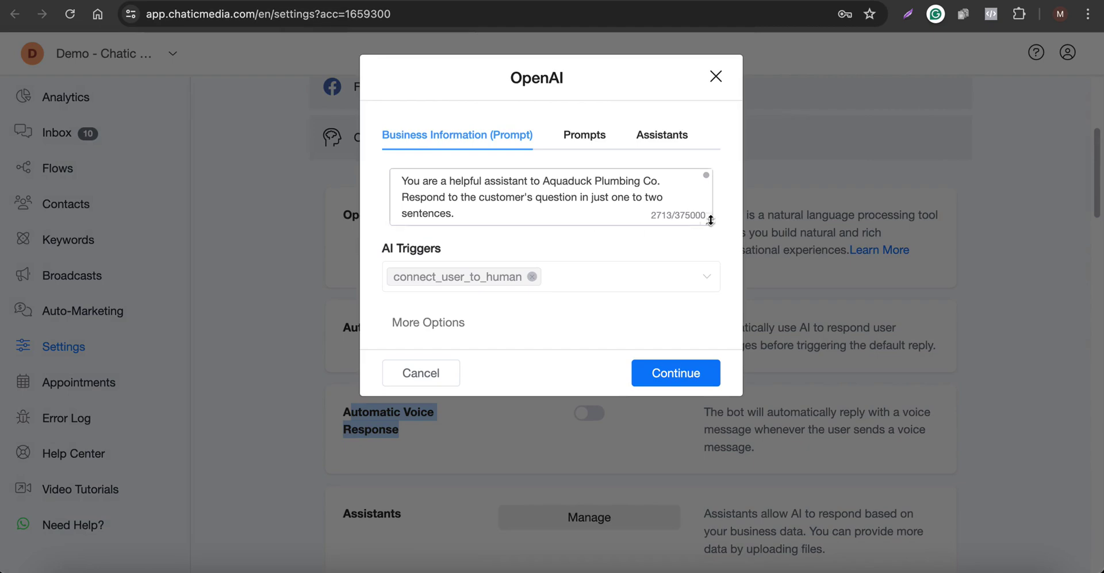
drag(705, 226, 667, 454)
scroll(571, 363, down, 15)
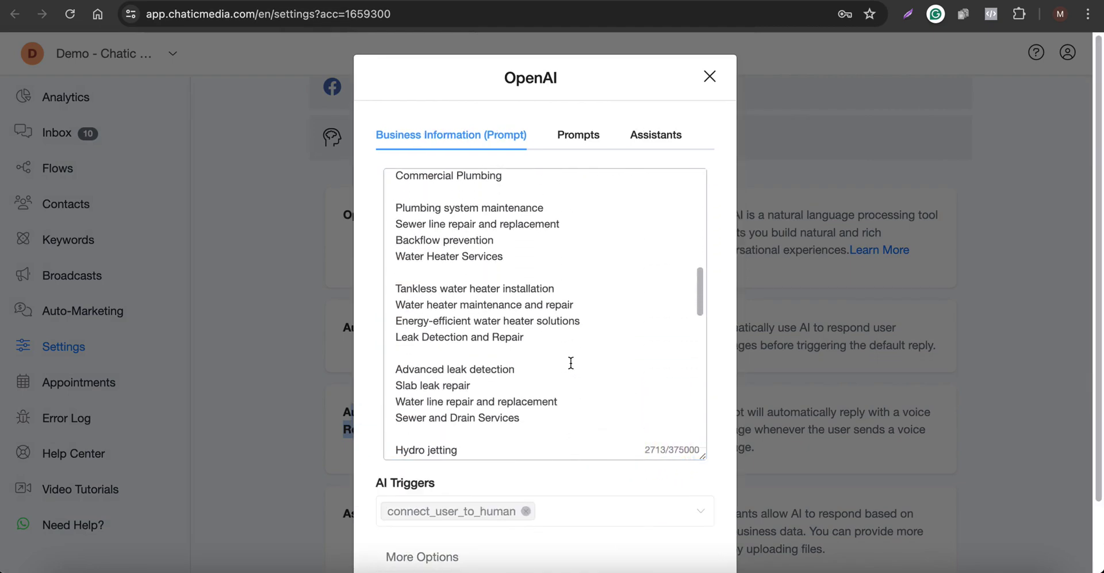
scroll(571, 363, up, 15)
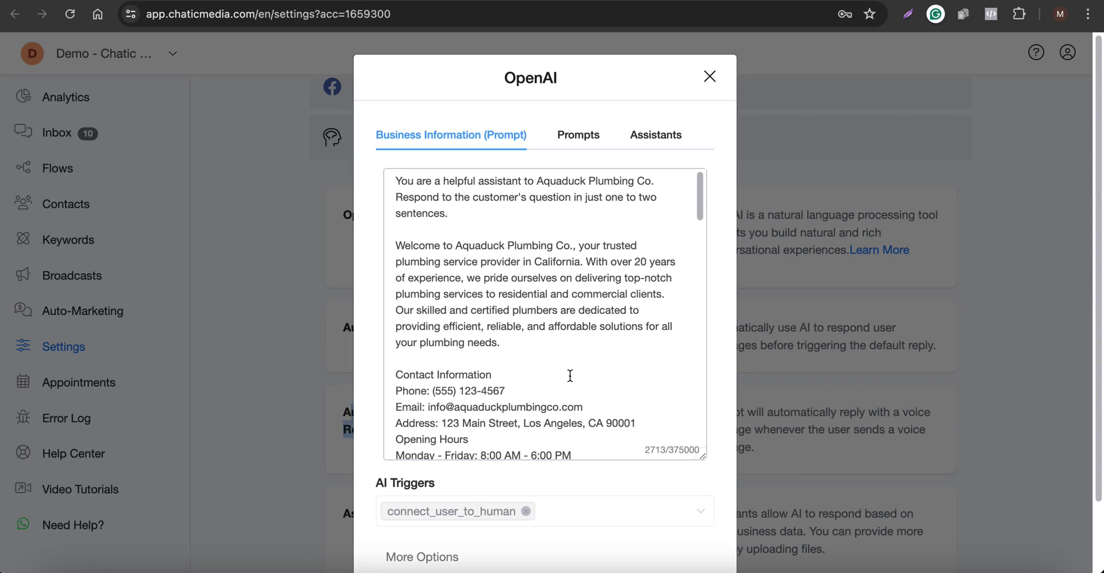
scroll(570, 375, down, 15)
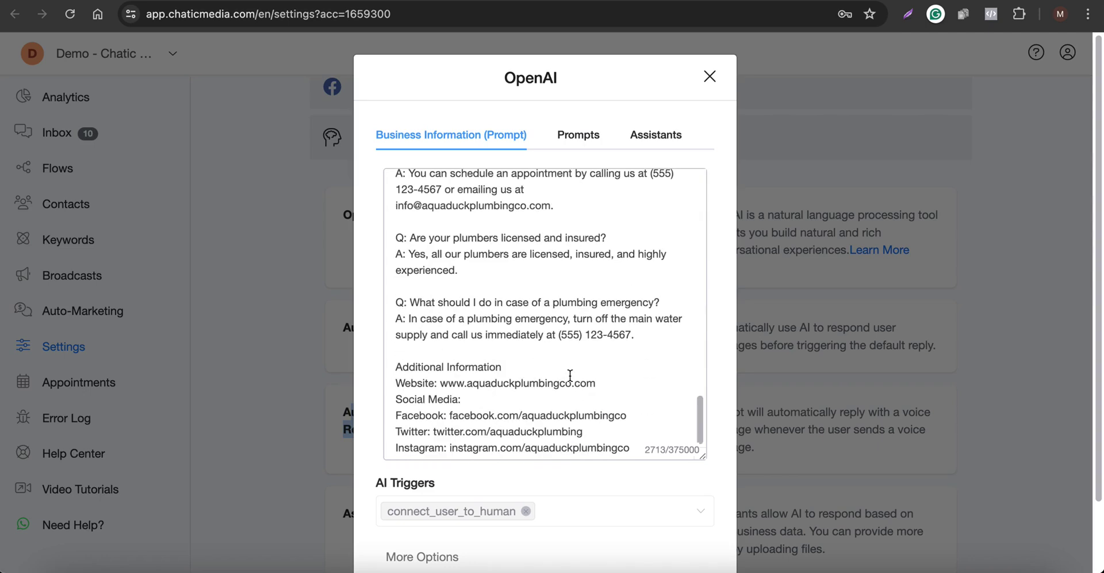
drag(380, 408, 449, 402)
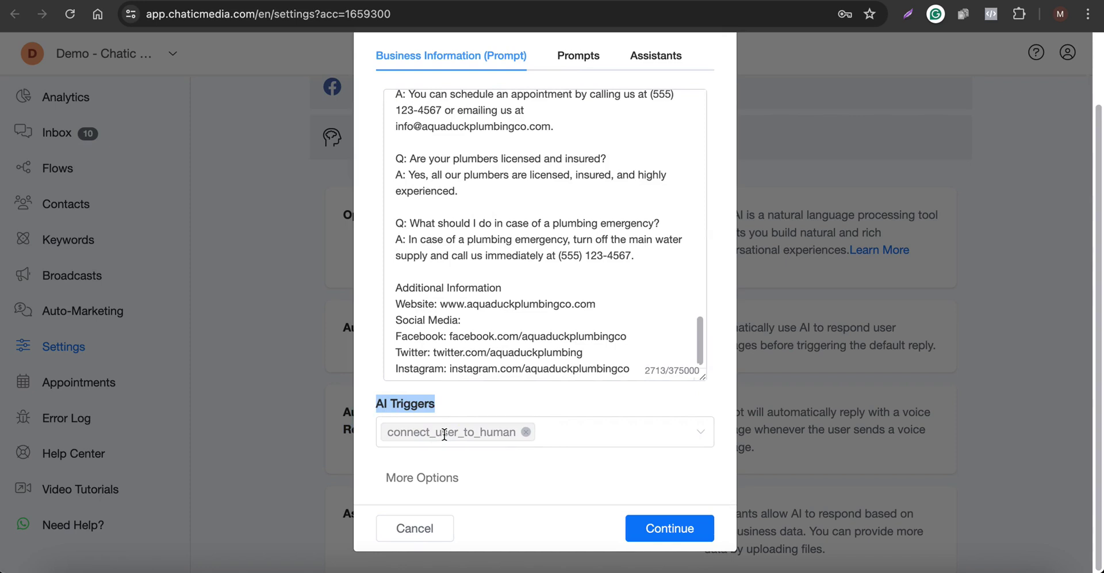
click(410, 530)
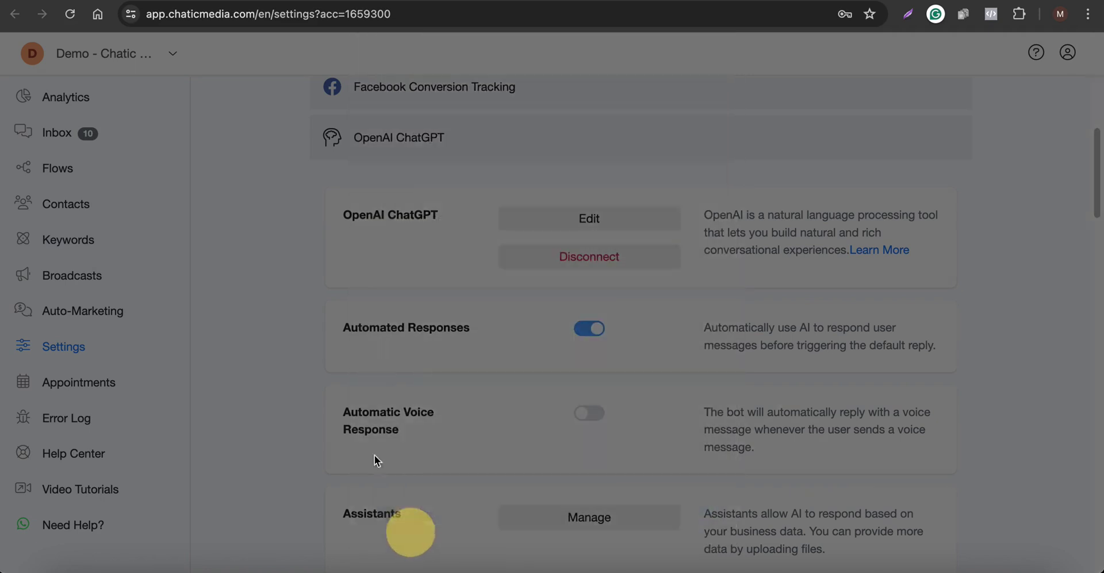
- Open the Inbox in another tab and review the newest guest's webchat conversation from its first message
click(49, 137)
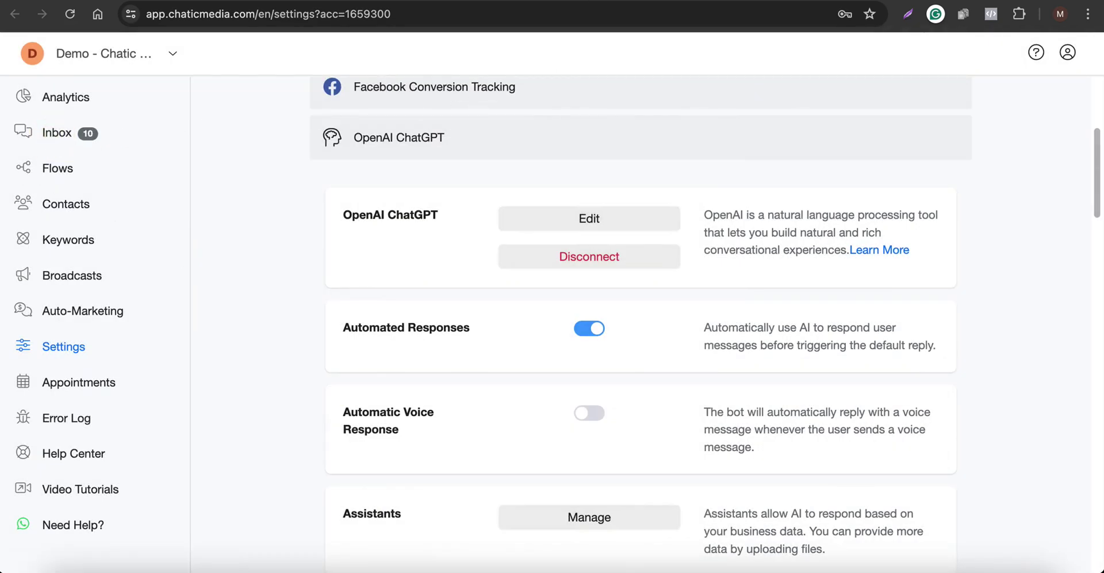
click(576, 1)
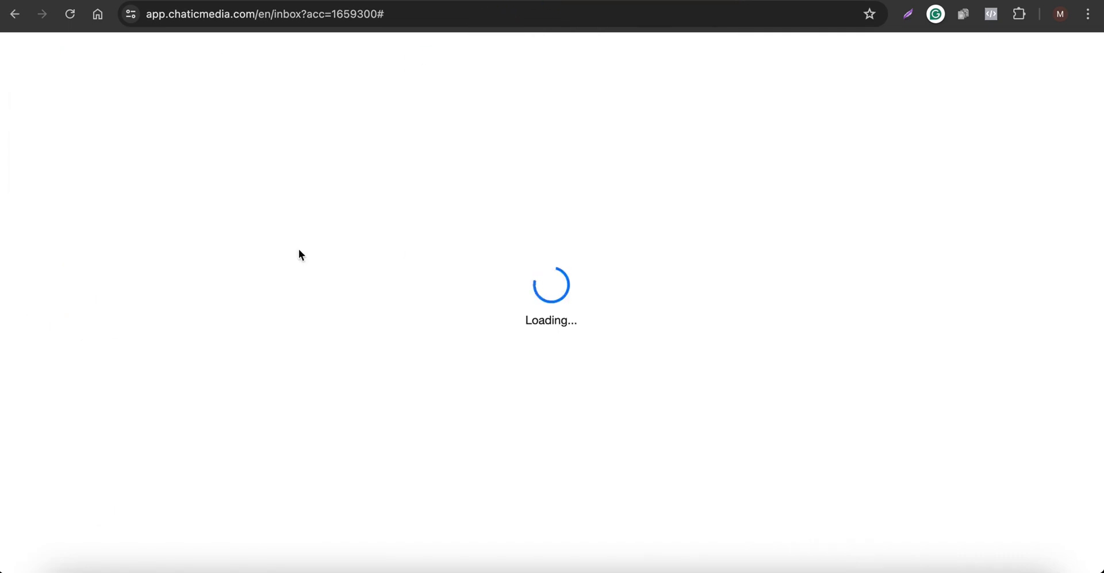
click(163, 145)
click(37, 53)
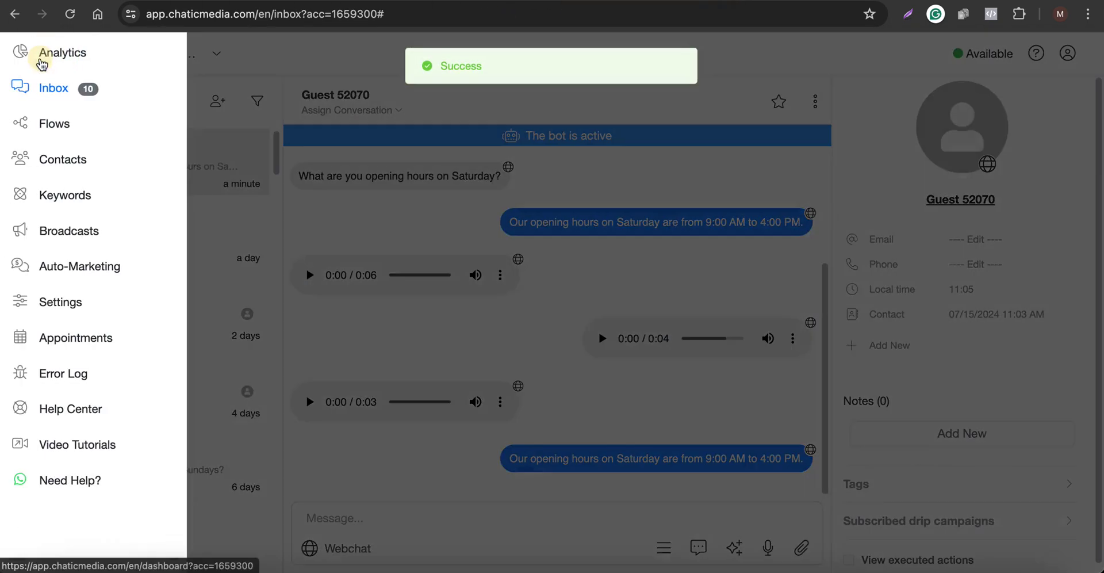
click(225, 180)
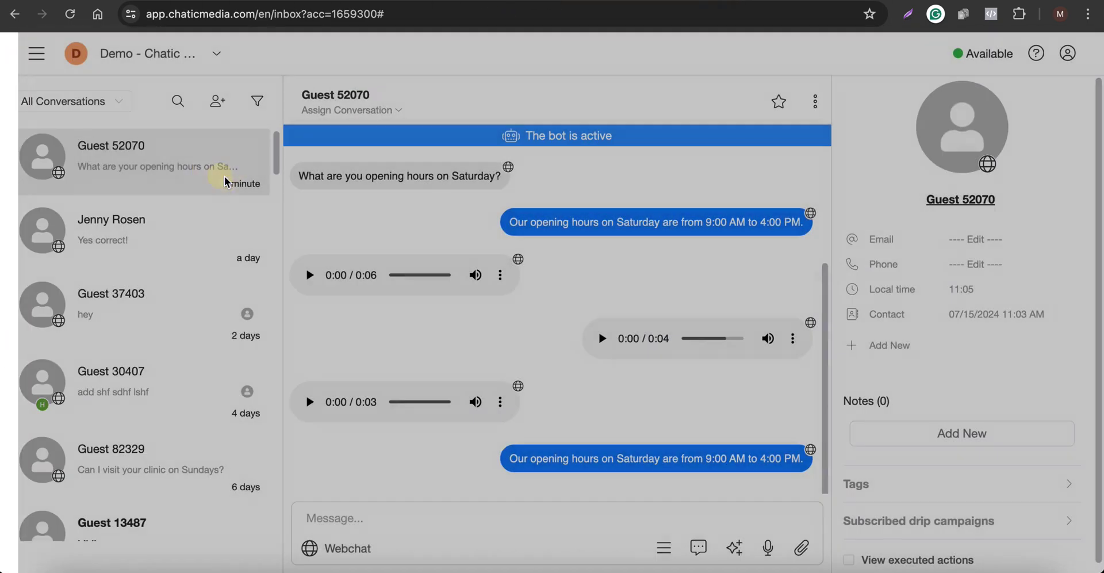
scroll(596, 357, up, 4)
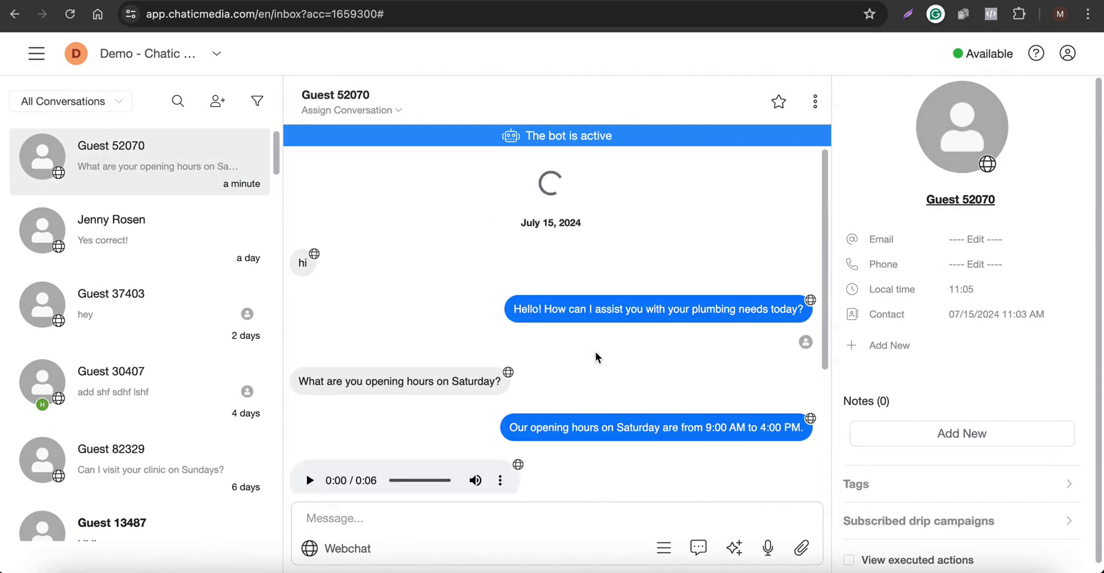
scroll(582, 322, down, 3)
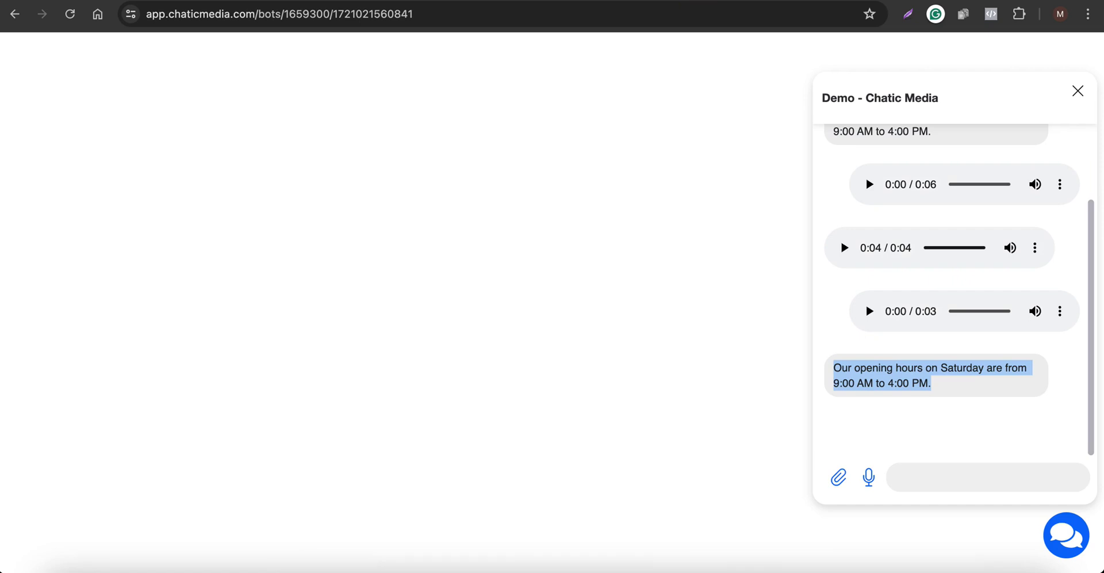
- Ask for a human in the webchat by sending "So can I talk to an agent because I have some complex questions?"
click(927, 480)
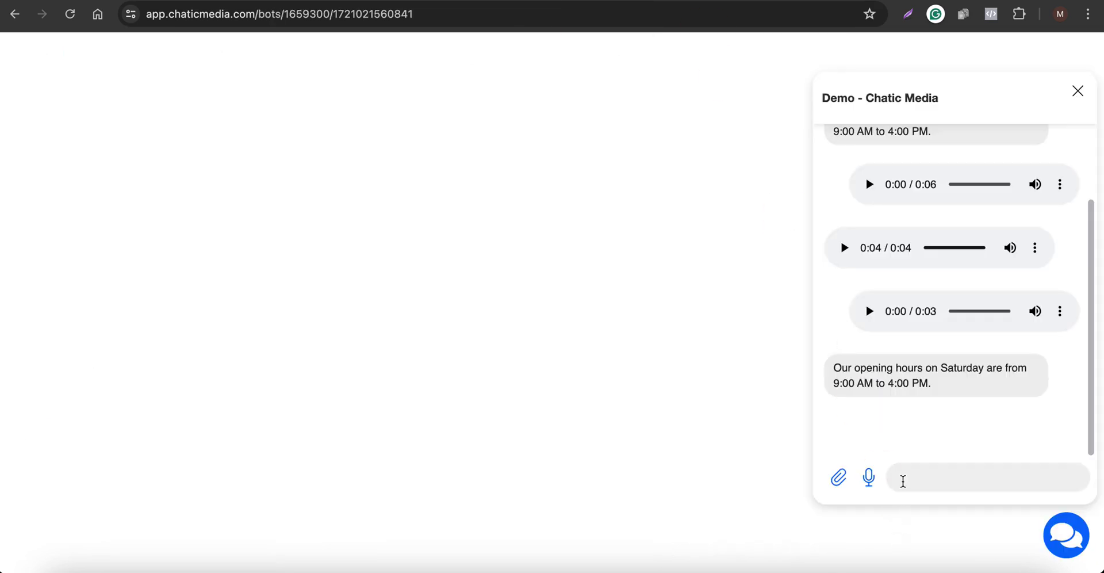
key(ctrl)
key(ctrl)
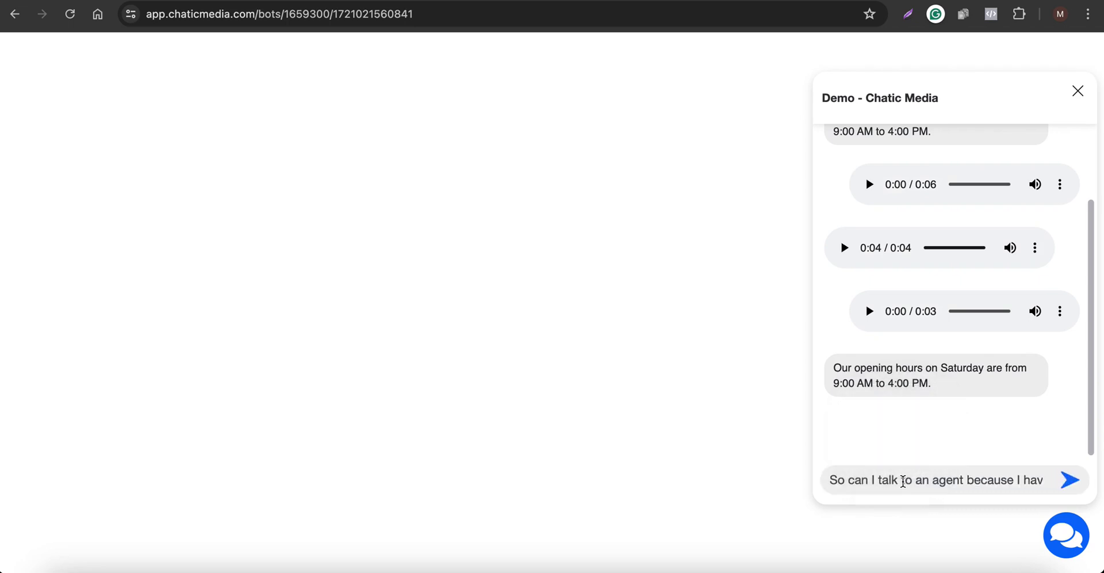
key(Return)
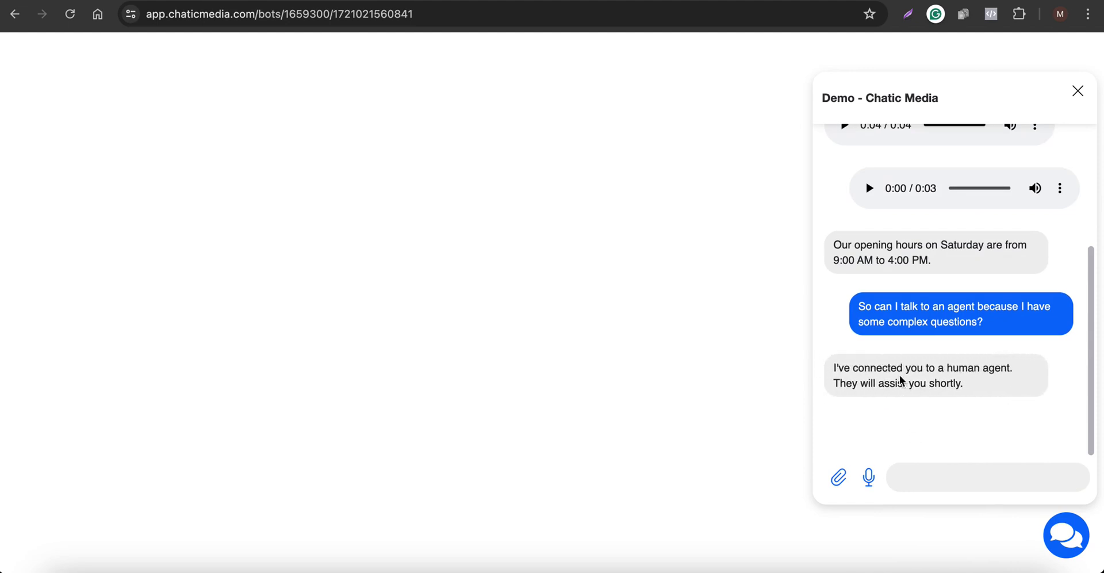
- Return to the Inbox tab and filter the conversation list to Human conversations
click(539, 12)
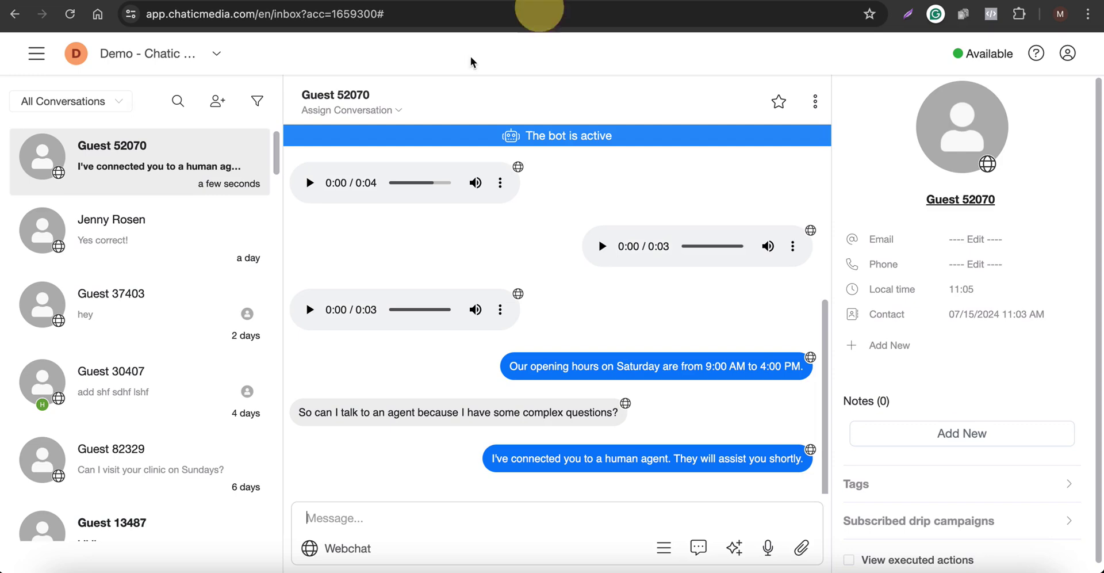
click(79, 19)
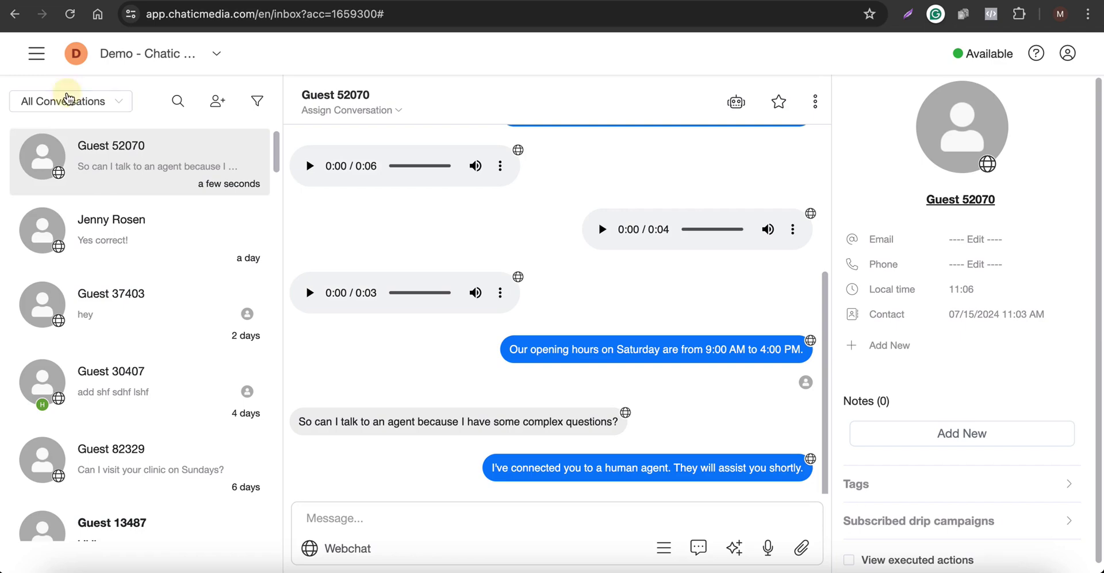
click(67, 102)
click(53, 140)
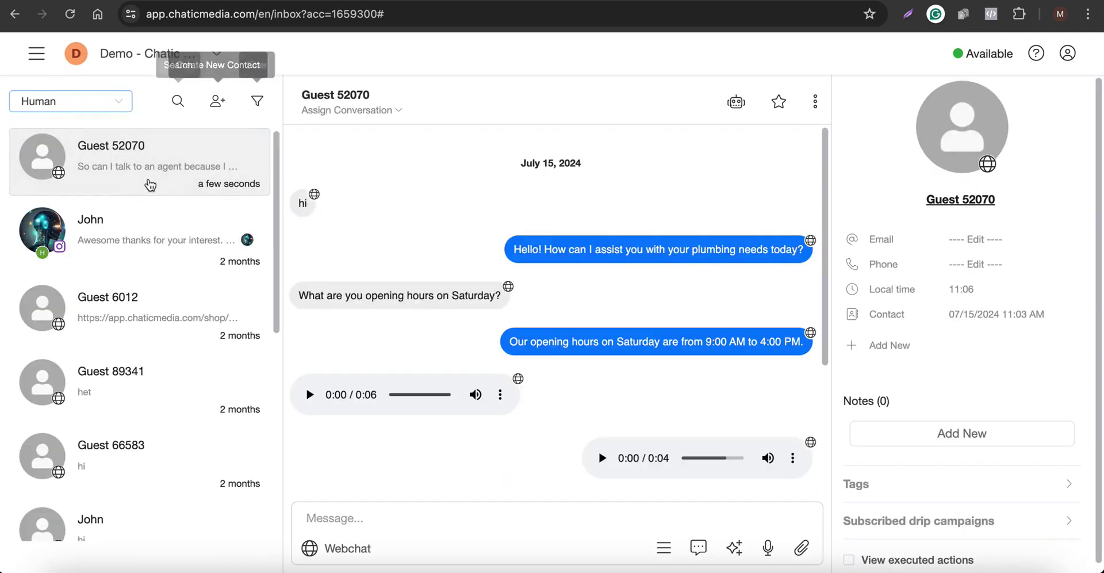
- Reply to the newest guest in the Inbox with the text "hihi" and a recorded voice message
click(397, 528)
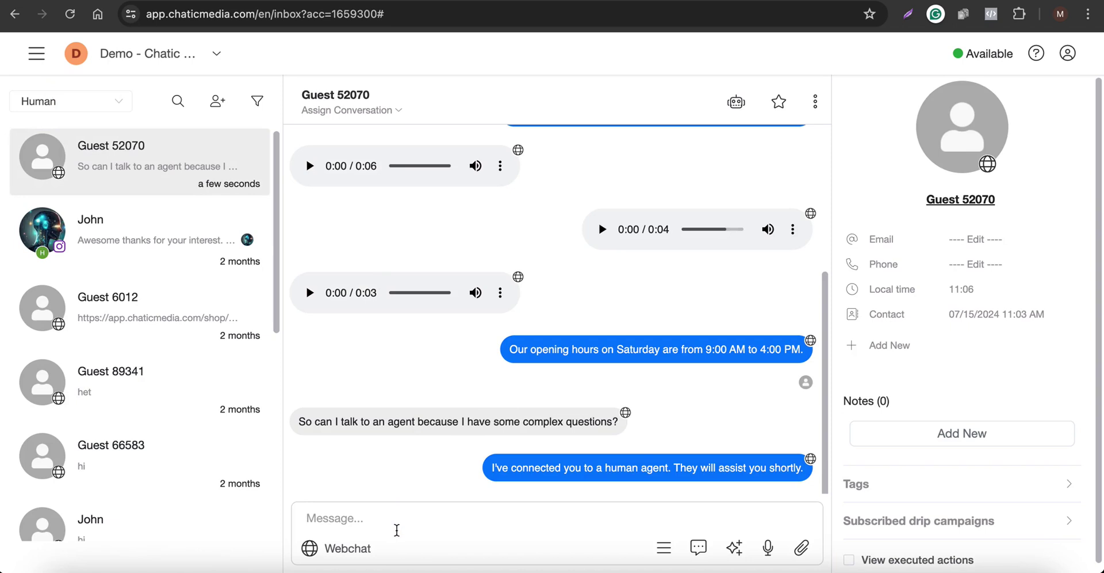
text(hihi)
key(Return)
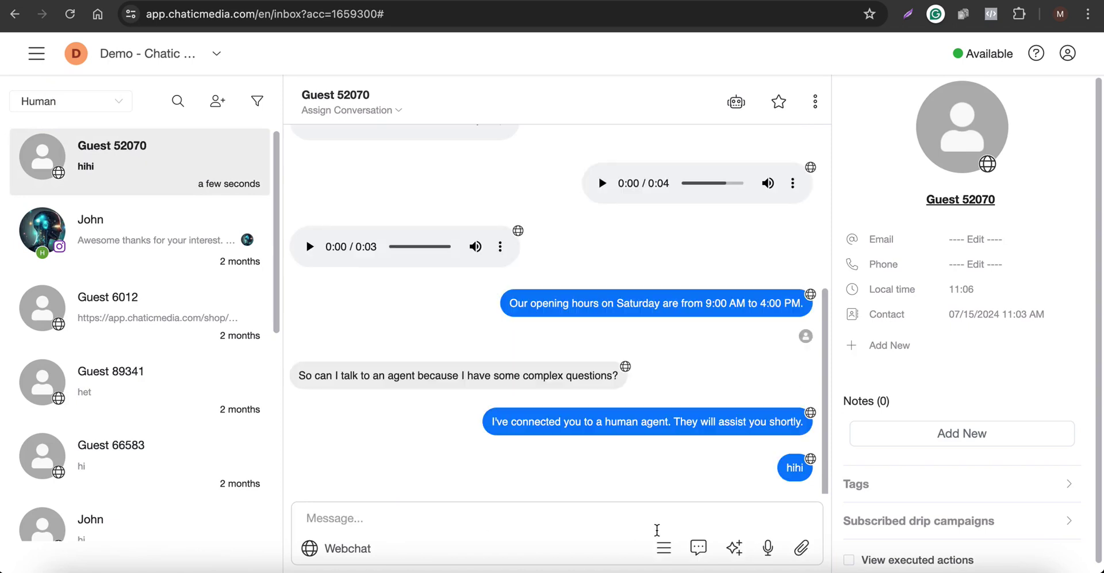
click(768, 547)
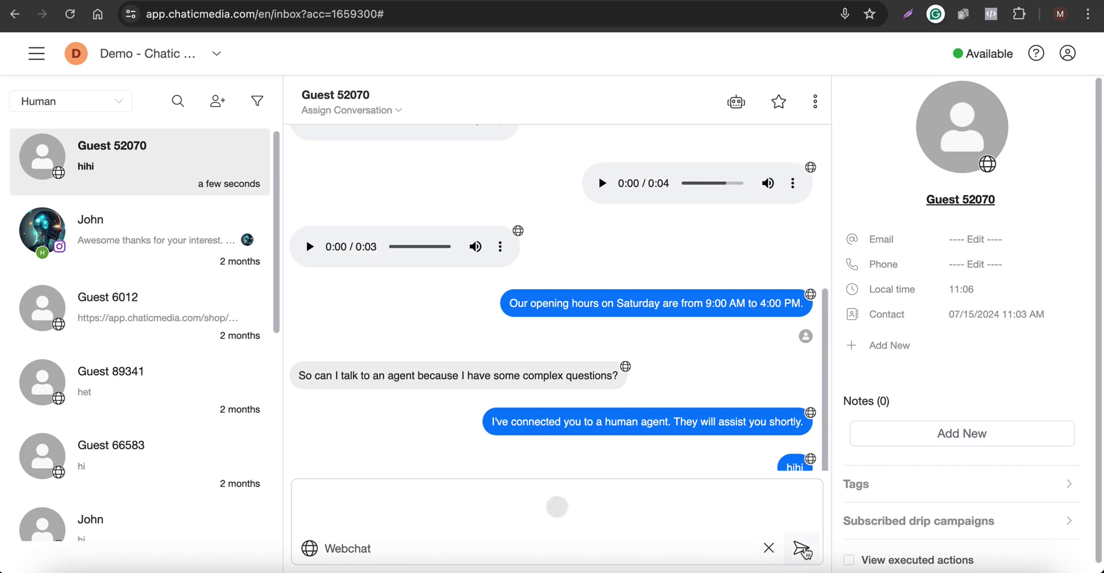
click(803, 549)
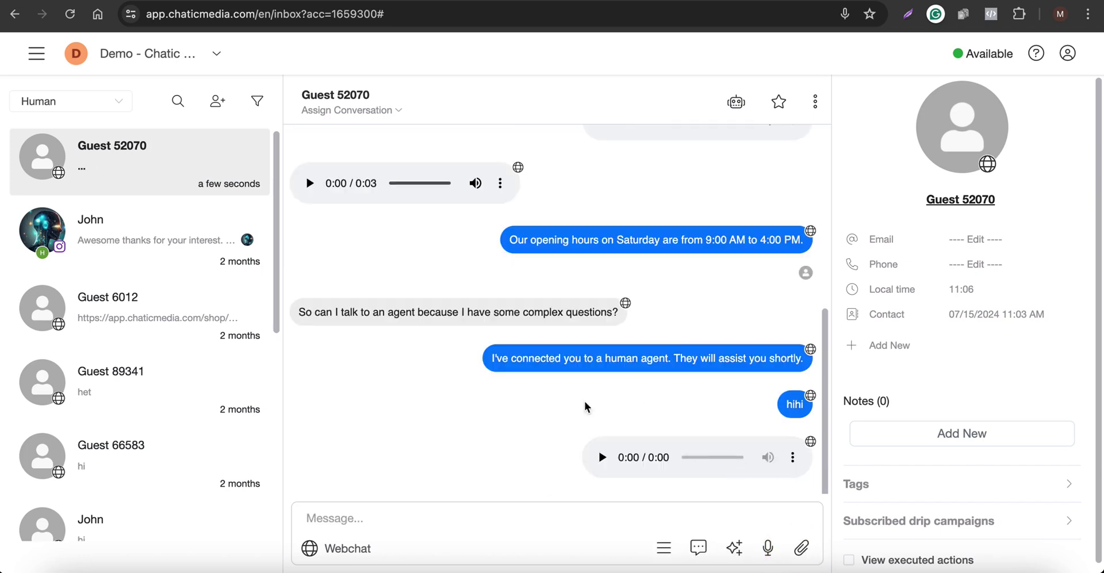
- Play the agent's voice message in the landing page webchat, then send "fs", "sdf" and "hihihi" as the guest
key(ctrl+Tab)
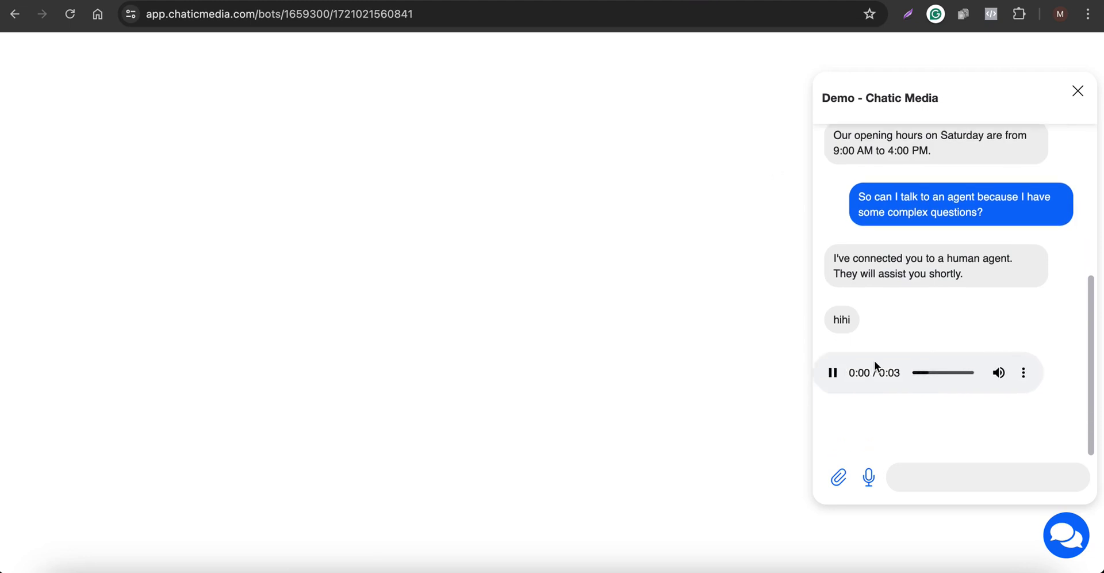
click(844, 372)
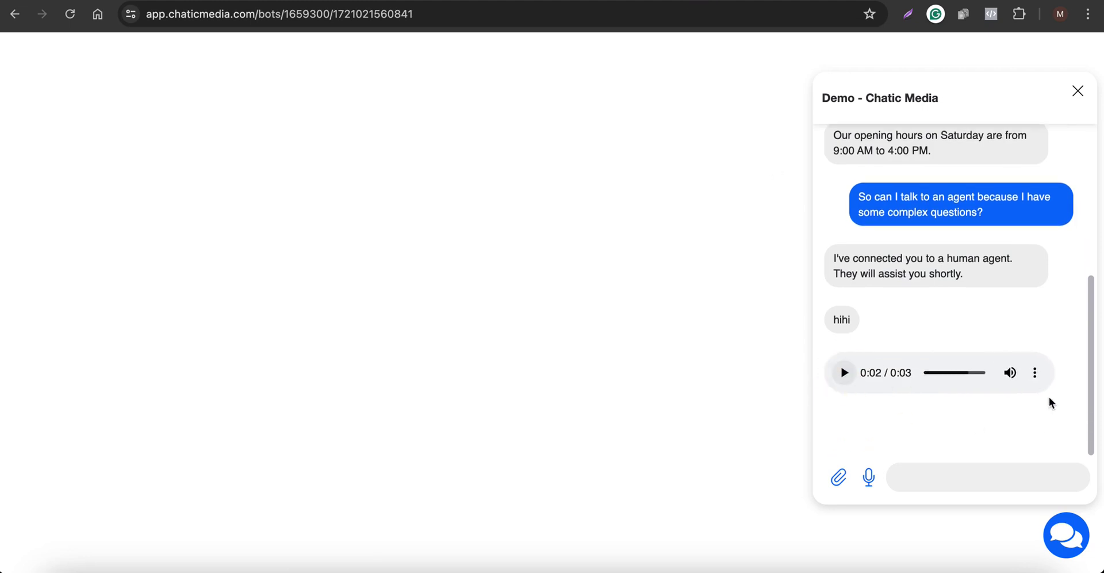
click(954, 484)
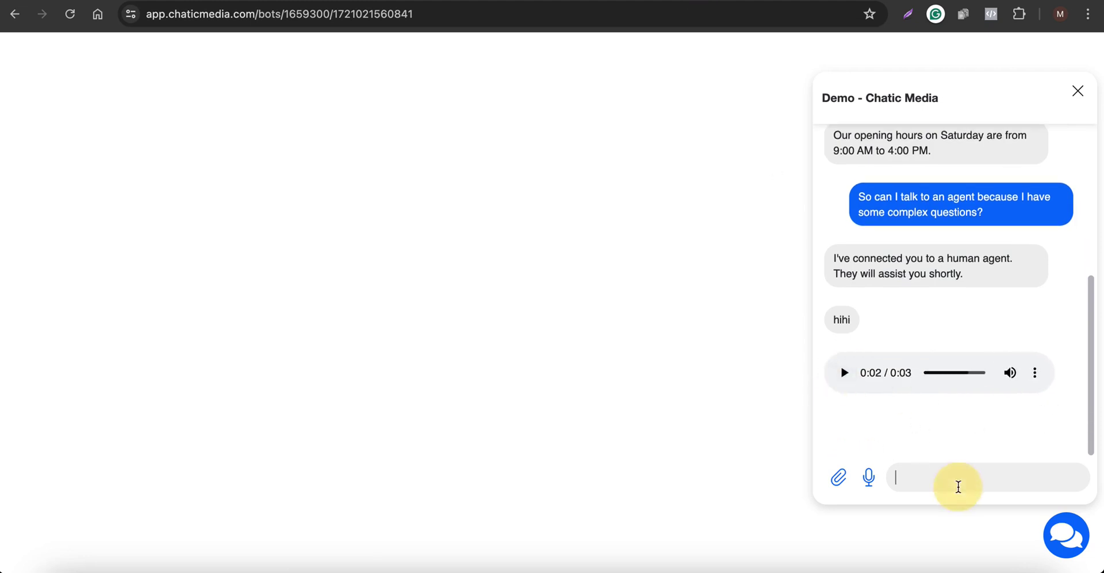
text(fs)
key(Return)
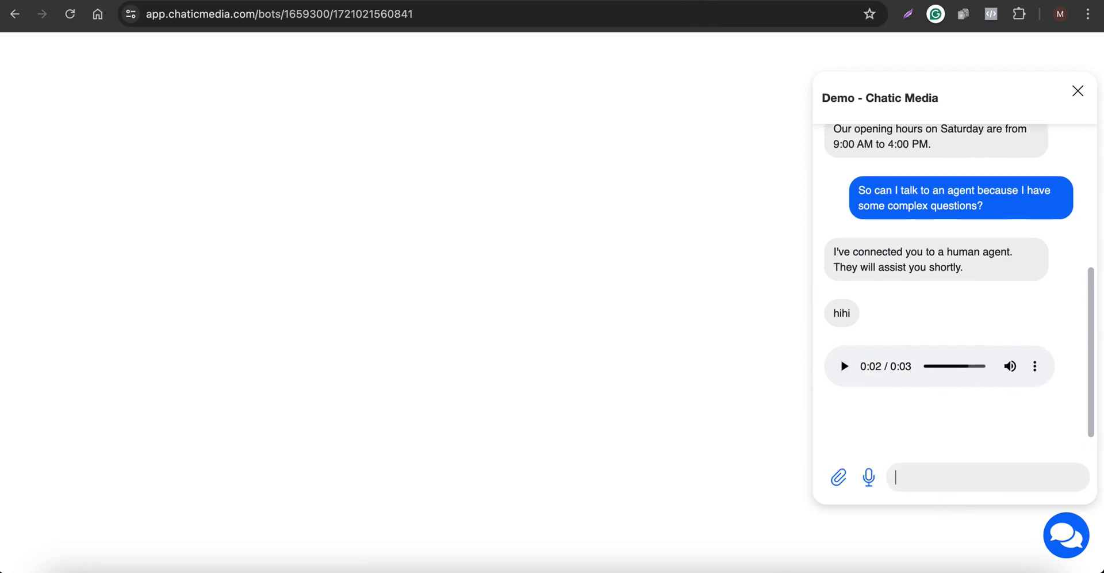
text(sdf)
key(Return)
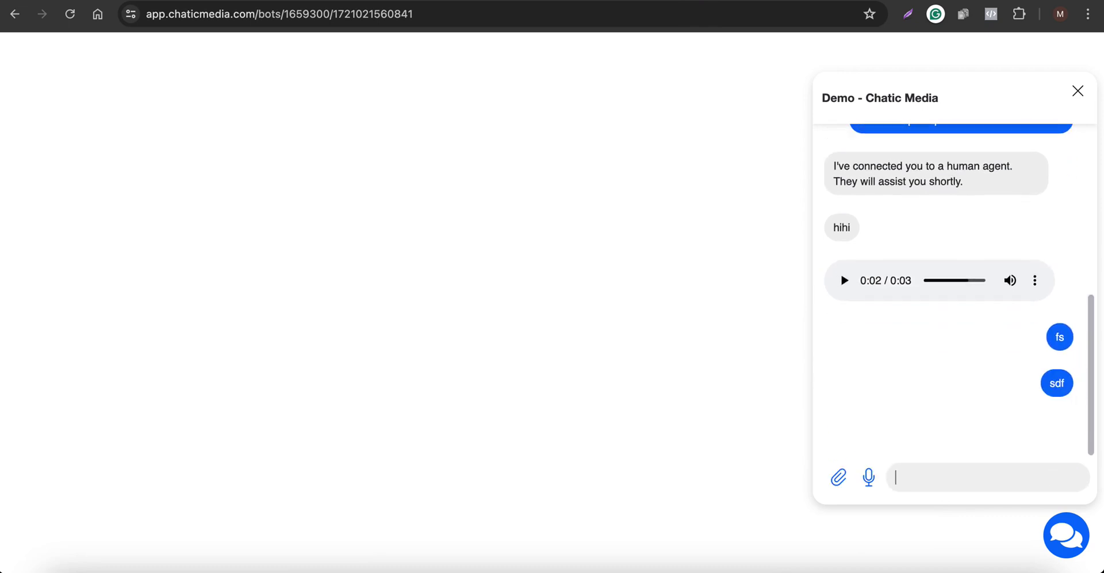
text(hihihi)
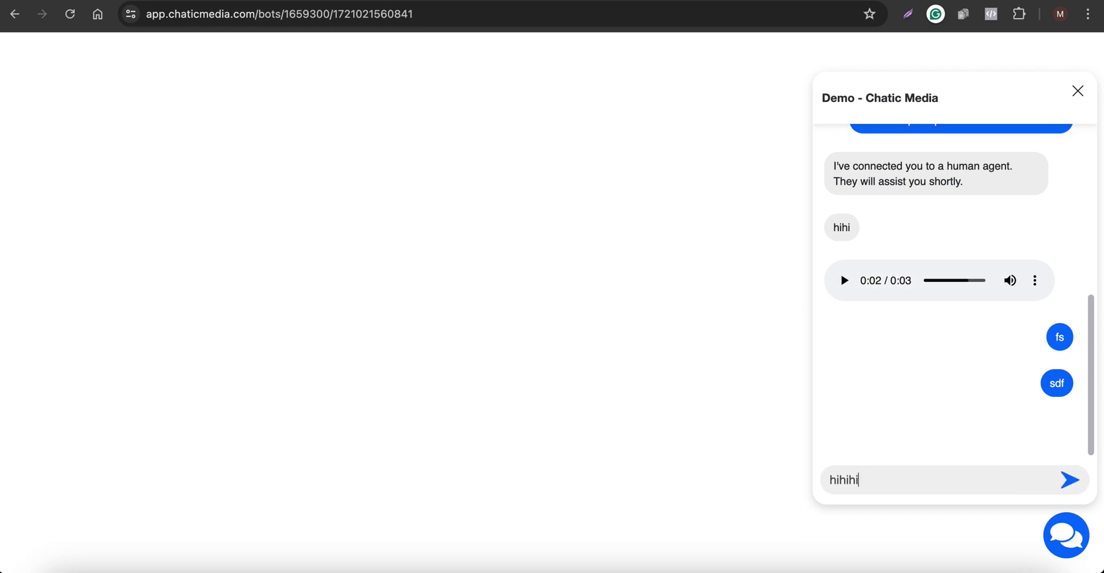
key(Return)
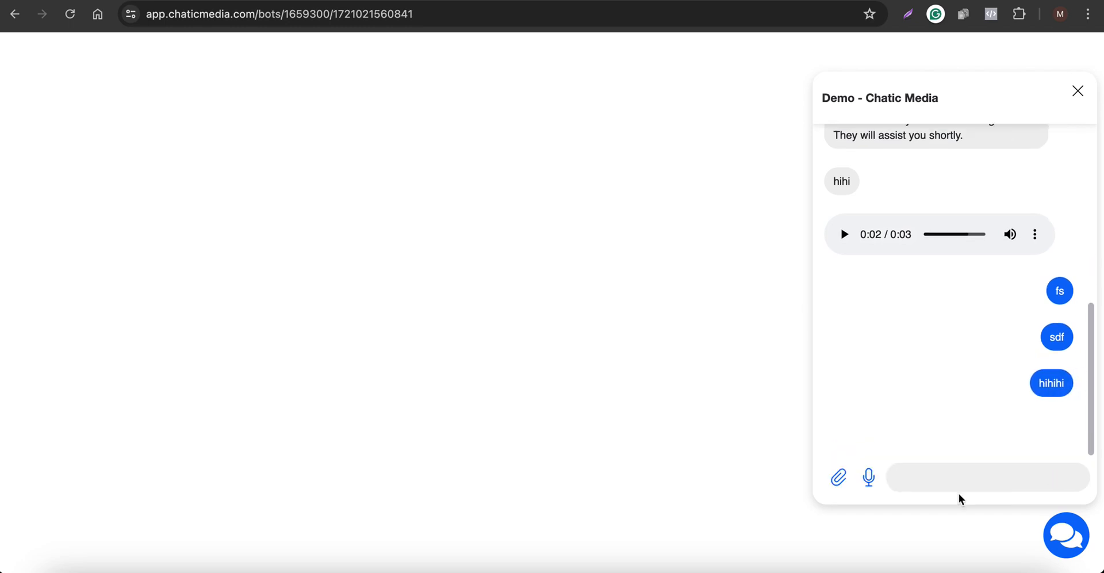
- Transfer the guest's conversation back to the bot in the Inbox and set the list filter to All Conversations
click(577, 3)
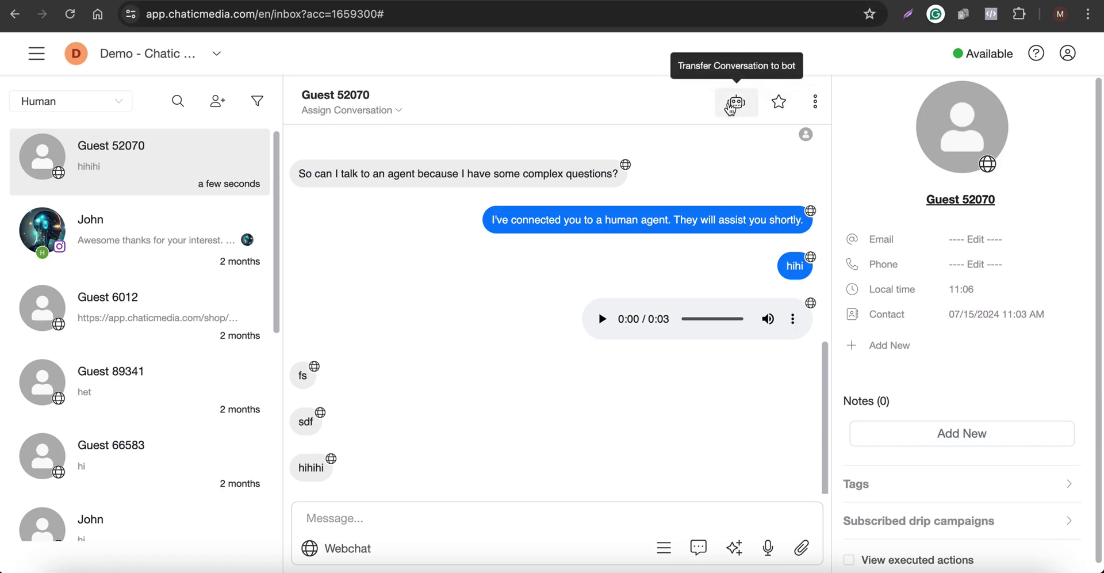
click(734, 104)
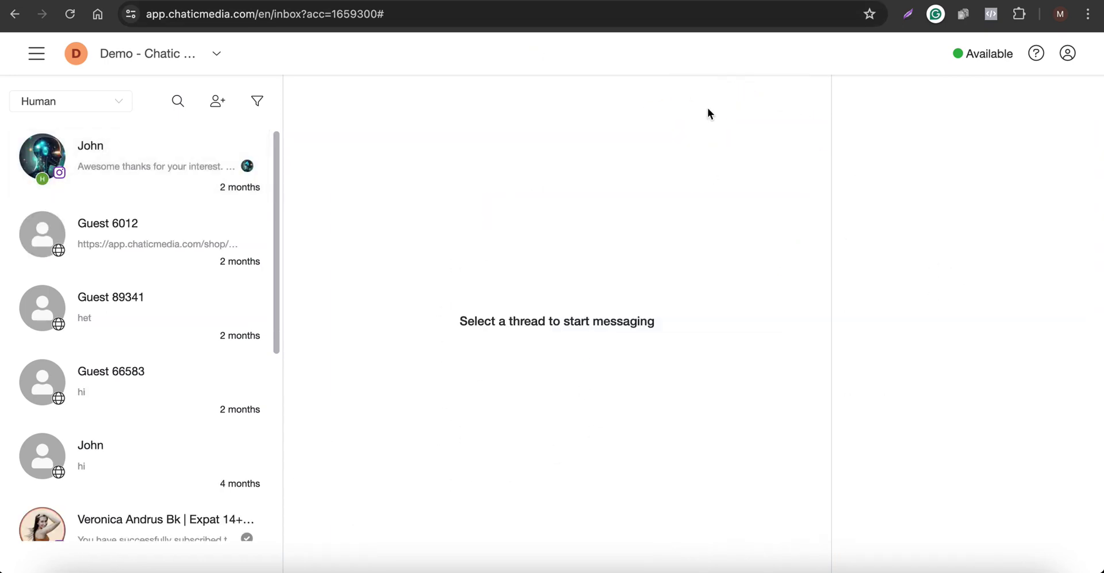
click(98, 104)
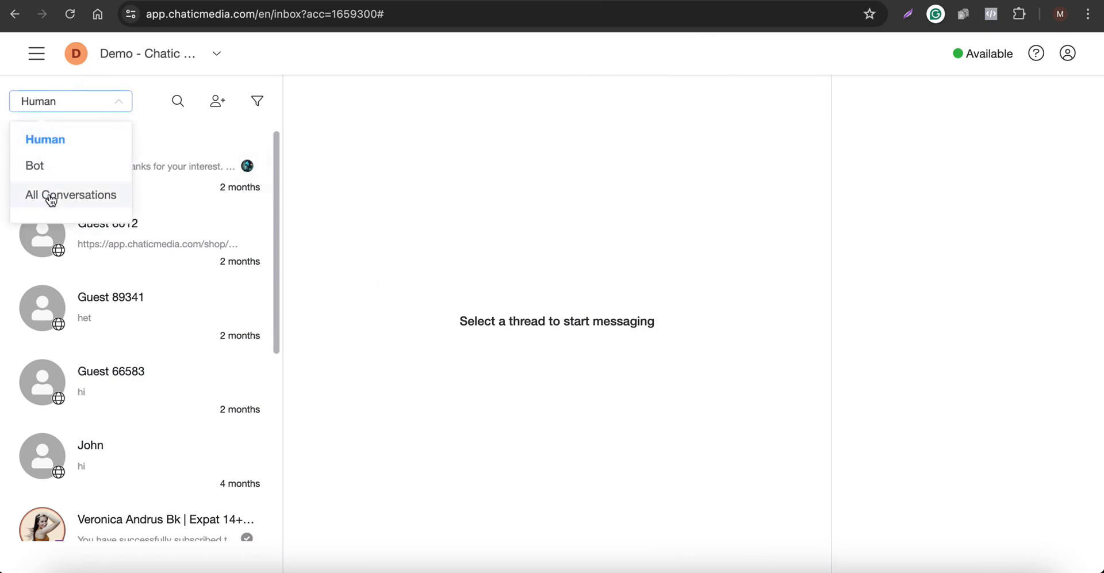
click(51, 199)
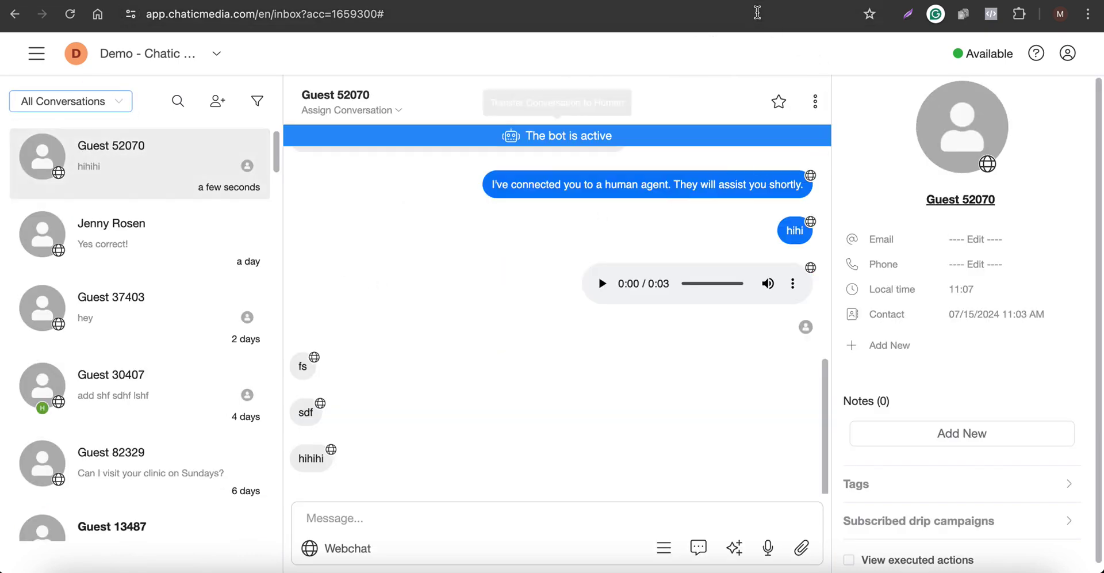
- Send the dictated question "what is your address please?" in the landing page webchat and highlight the bot's reply
click(713, 1)
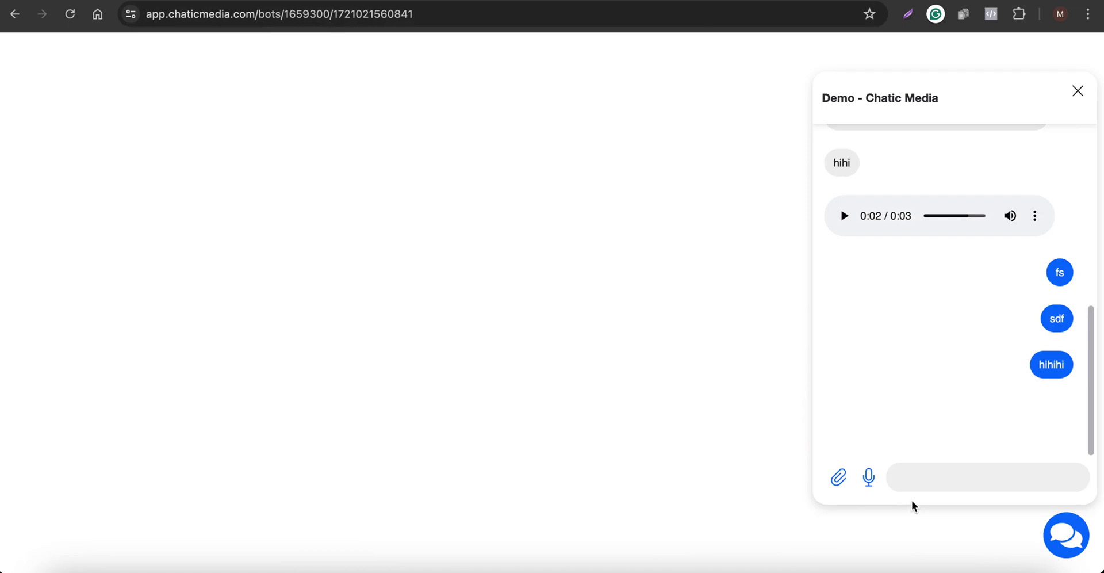
key(F5)
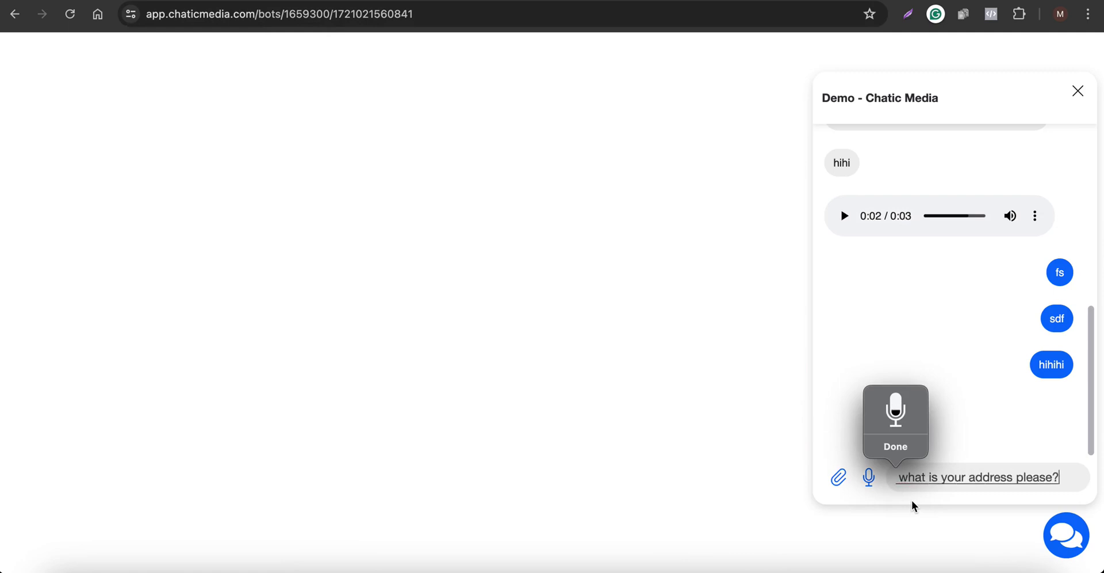
key(Return)
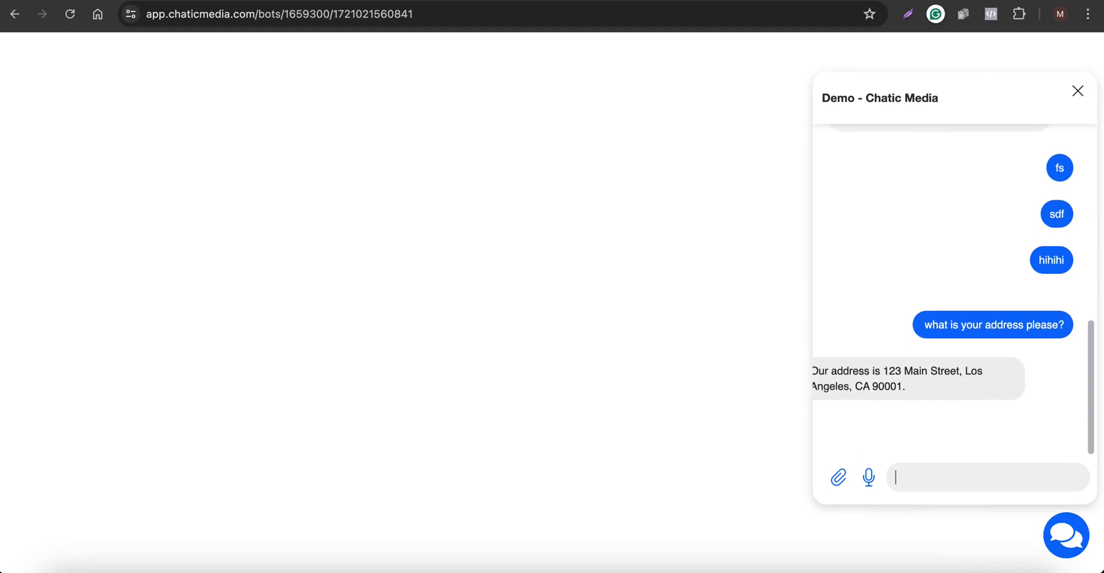
drag(936, 385, 835, 361)
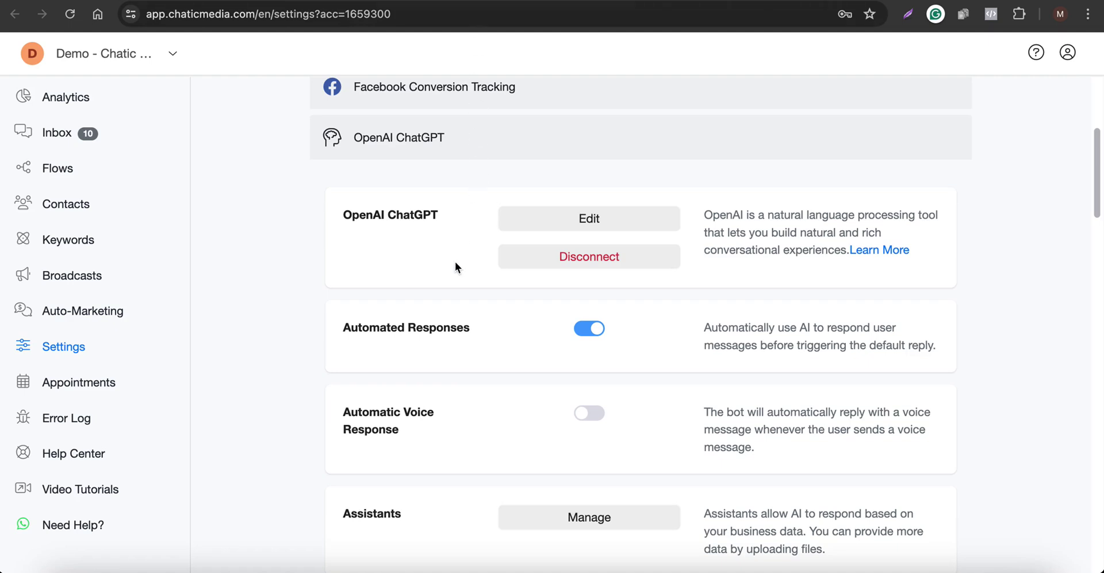
- Review the OpenAI business prompt, AI Triggers, and extra model options in the settings, and close the dialog without changes
click(581, 219)
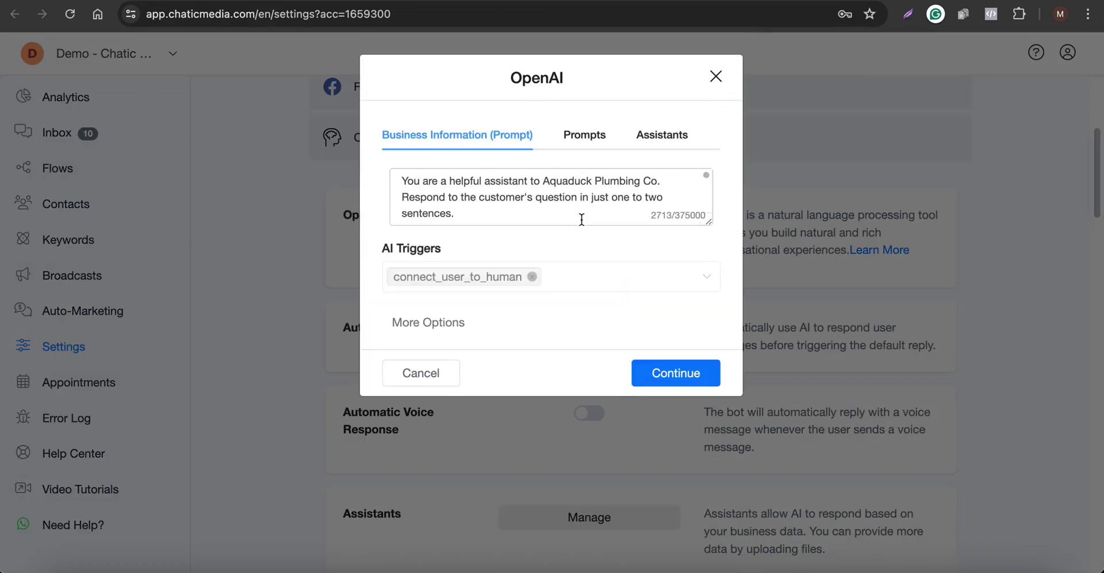
drag(708, 221, 641, 465)
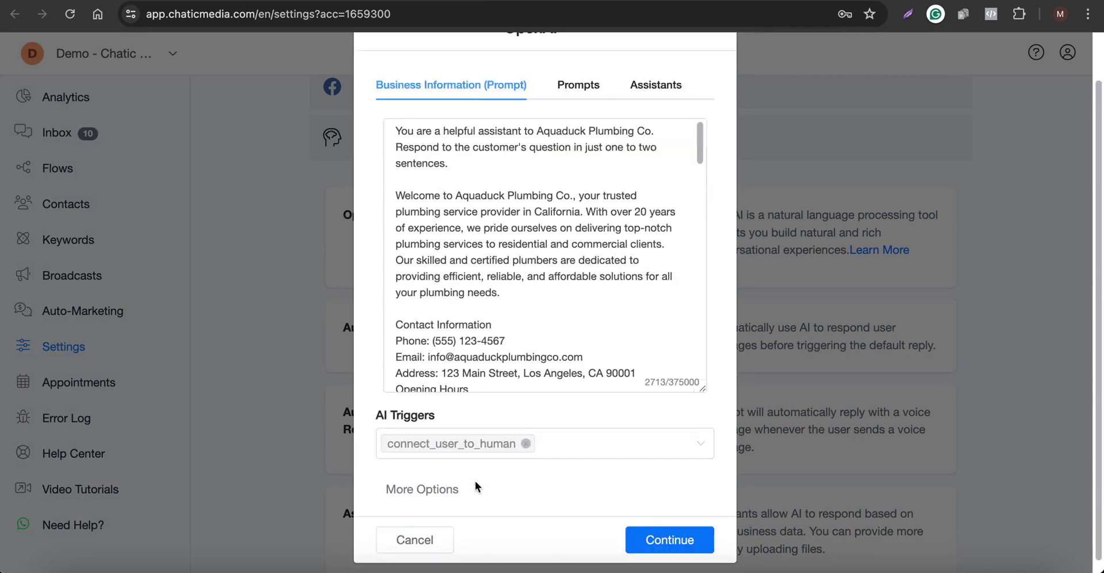
click(422, 476)
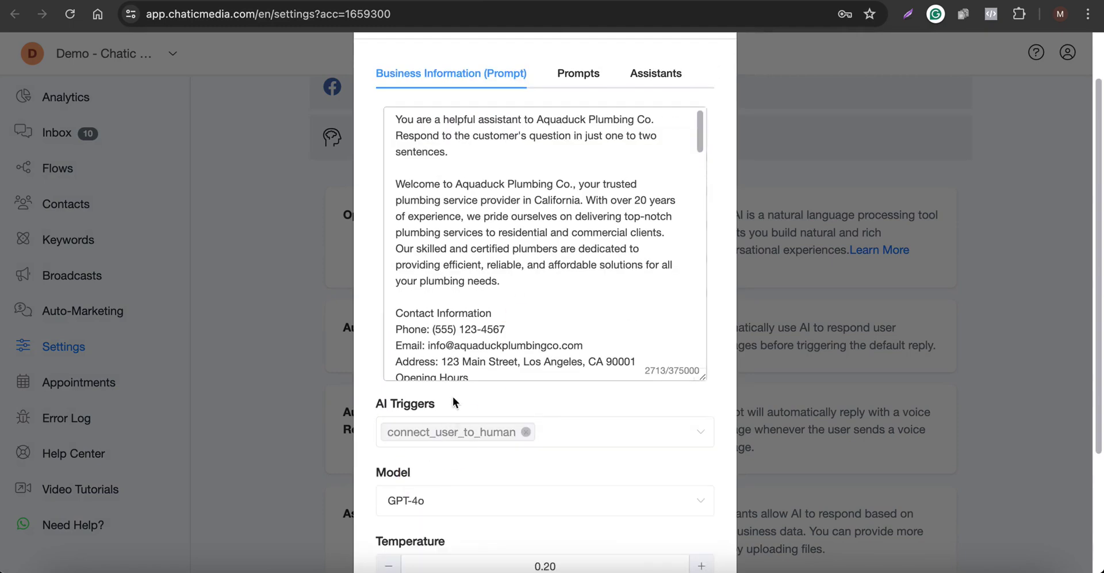
scroll(537, 348, down, 10)
scroll(564, 314, down, 10)
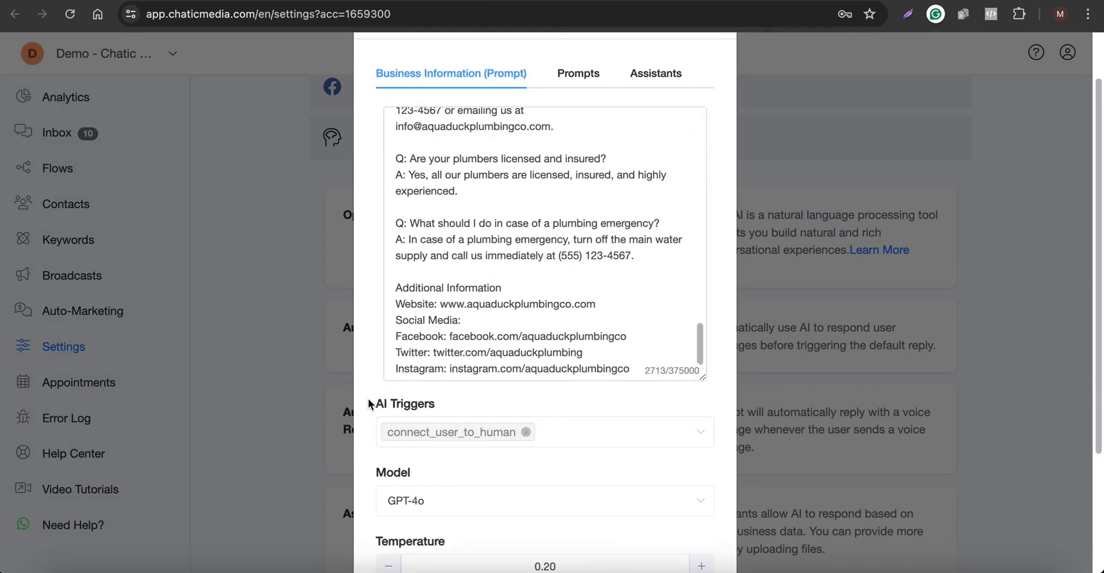
drag(369, 404, 433, 403)
scroll(468, 406, down, 3)
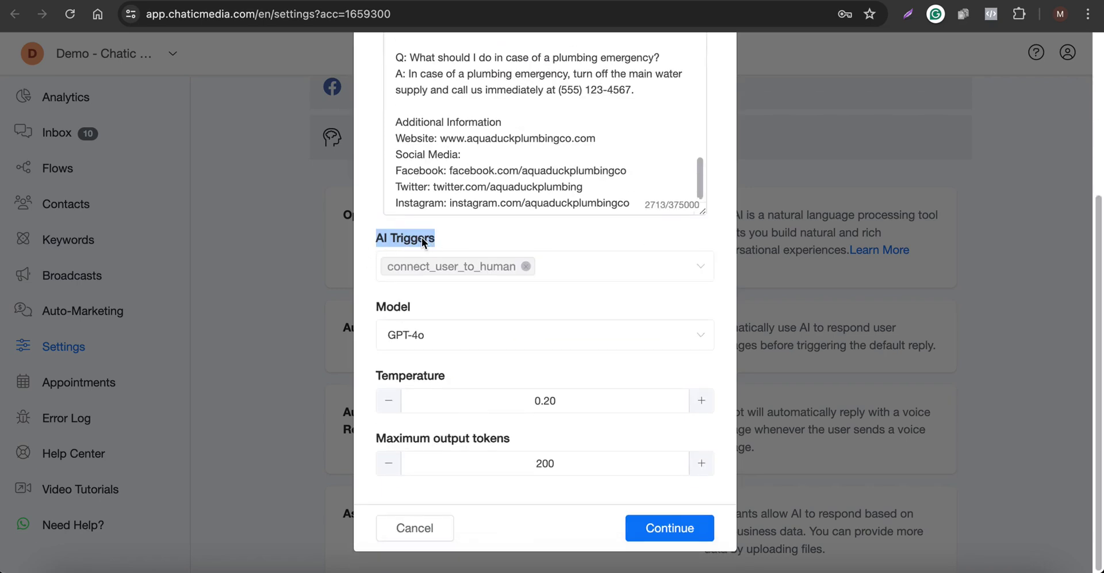
click(416, 524)
- Look over the OpenAI ChatGPT settings, highlight Automated Responses, and check the OpenAI dialog once more without changes
scroll(578, 464, down, 3)
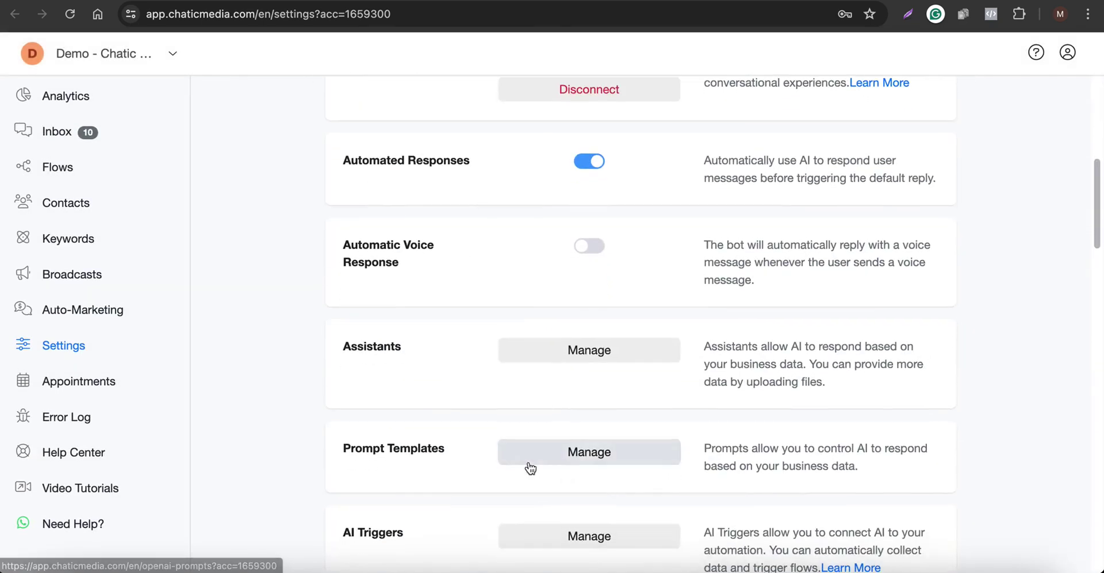
scroll(623, 455, down, 3)
scroll(667, 374, up, 6)
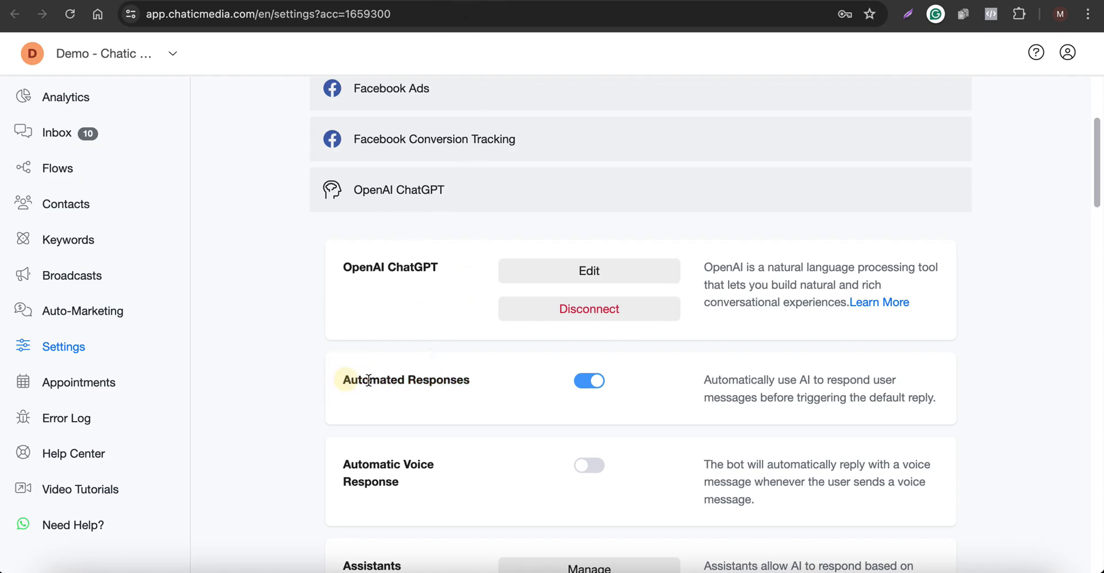
drag(338, 379, 500, 378)
click(601, 285)
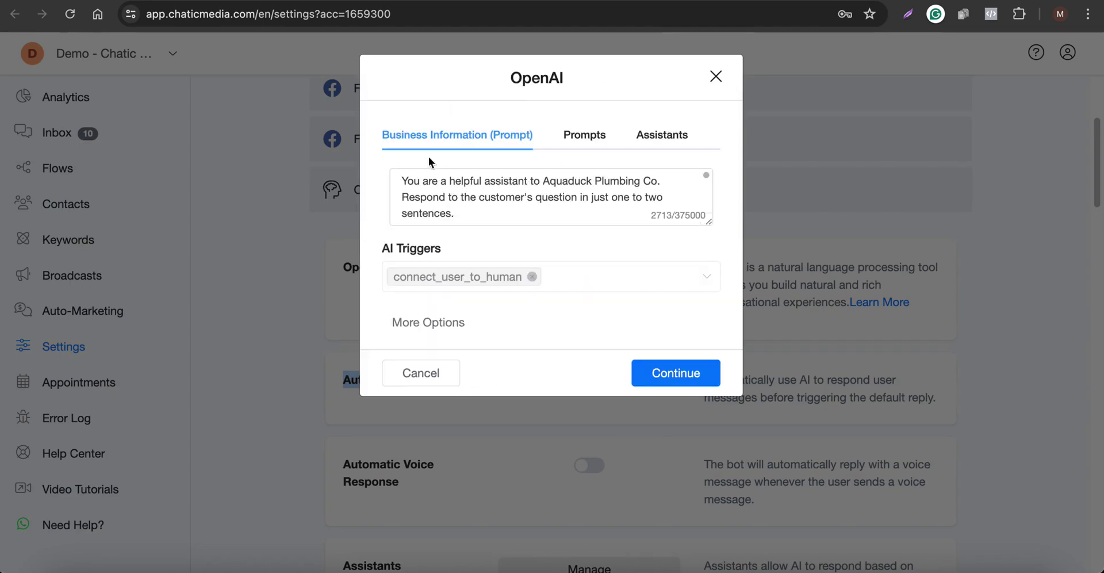
click(428, 371)
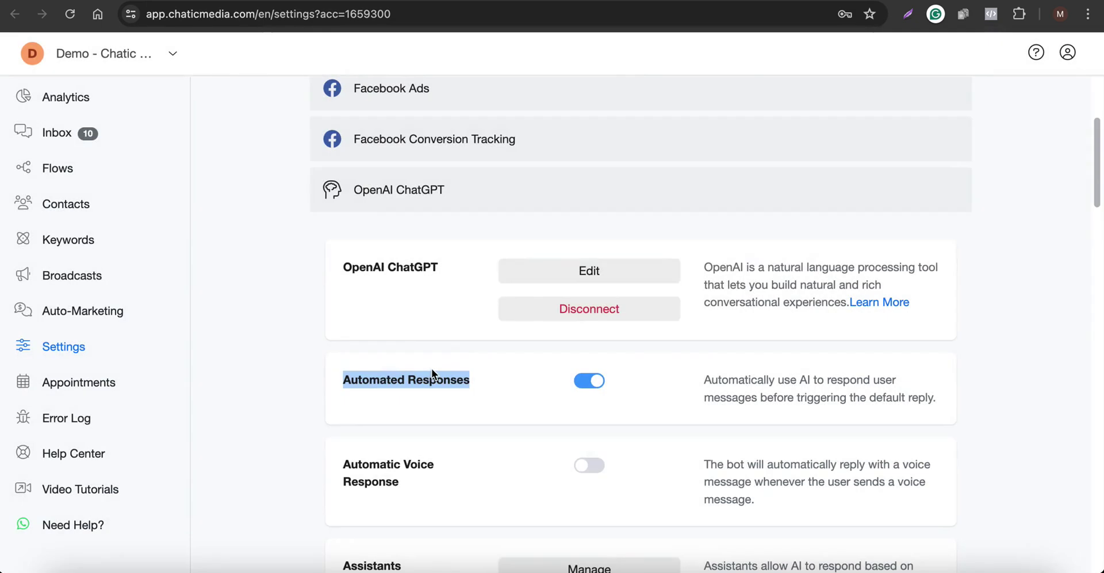
scroll(461, 367, up, 1)
scroll(461, 367, up, 3)
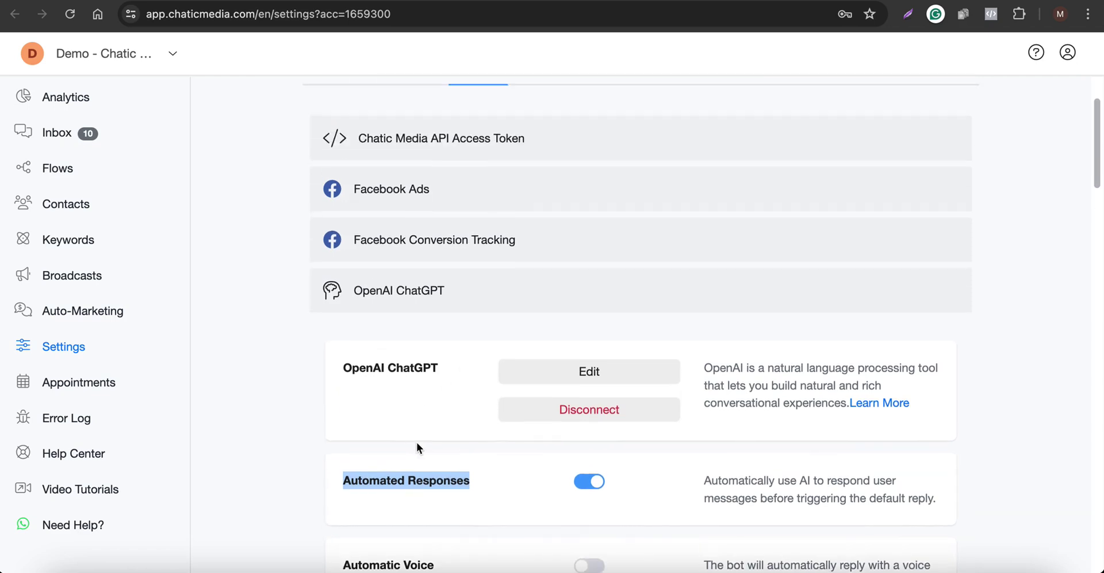
- Look at the Default Reply in the general settings and highlight Automated Responses in the OpenAI ChatGPT integration
scroll(423, 439, up, 4)
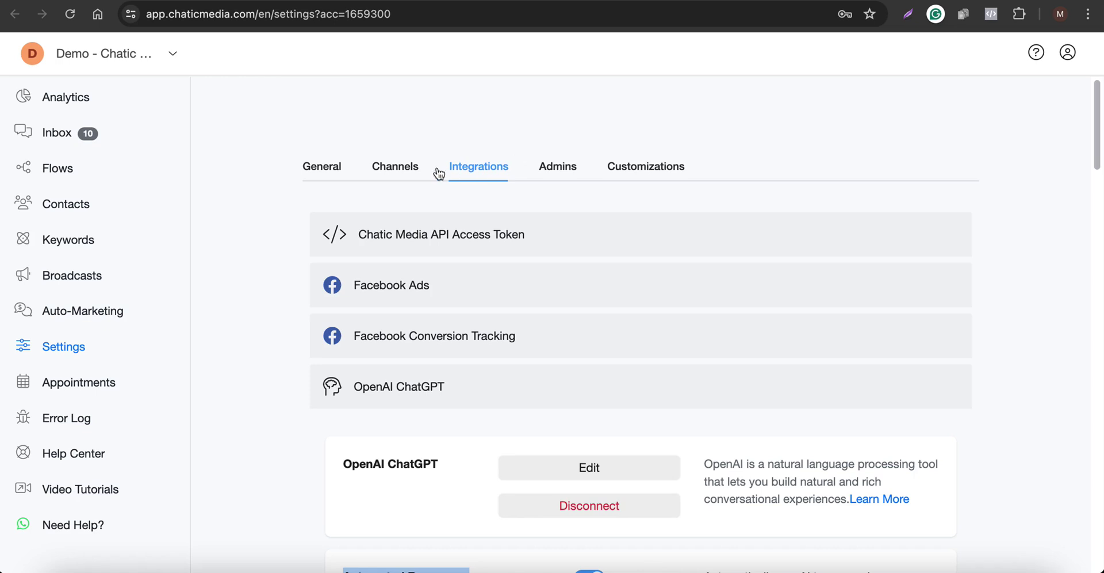
click(342, 172)
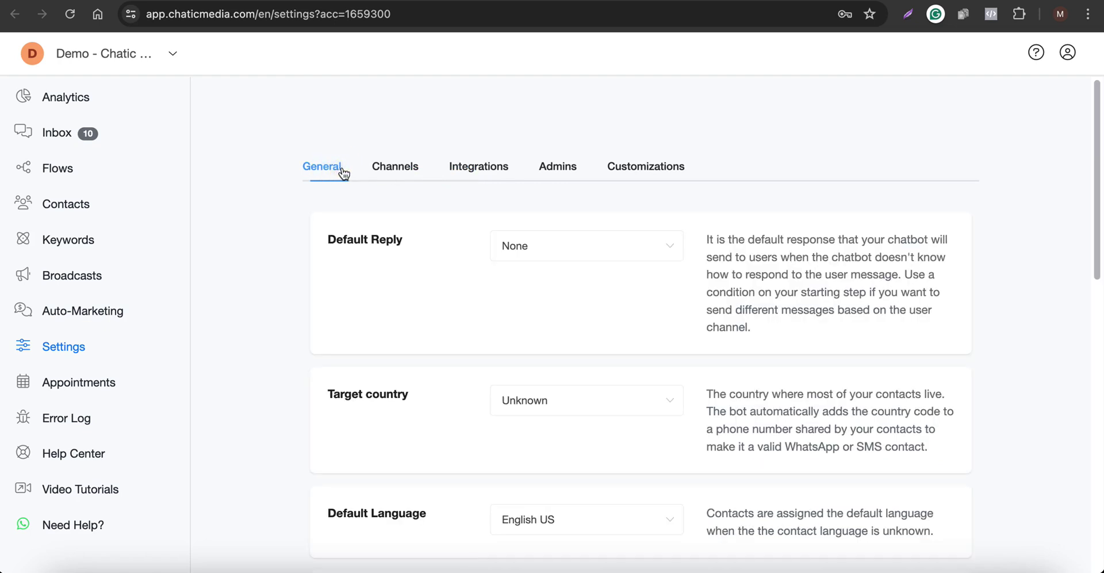
click(476, 174)
scroll(478, 183, down, 2)
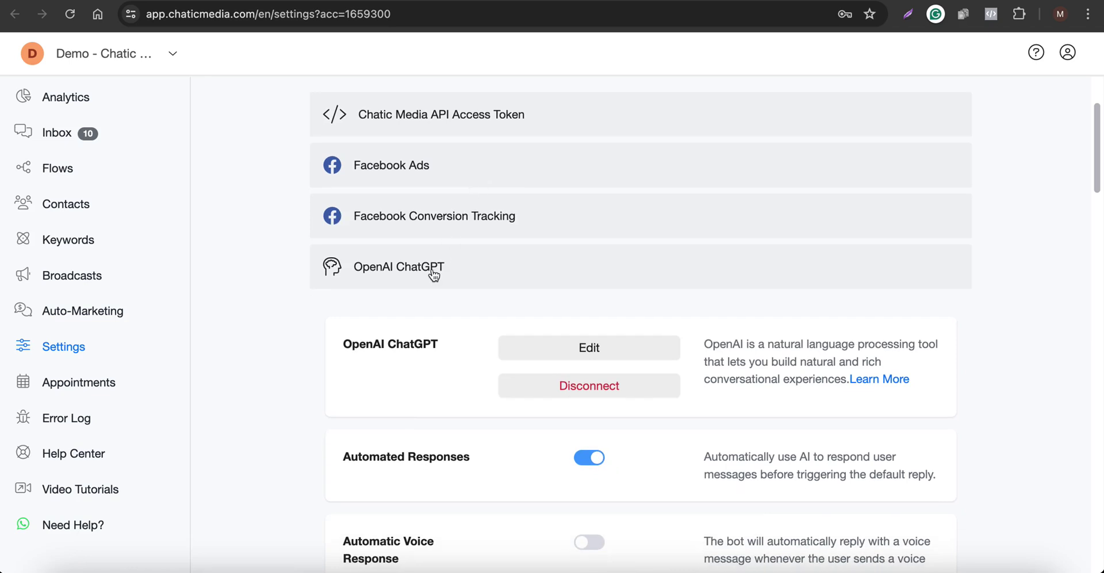
scroll(438, 345, down, 2)
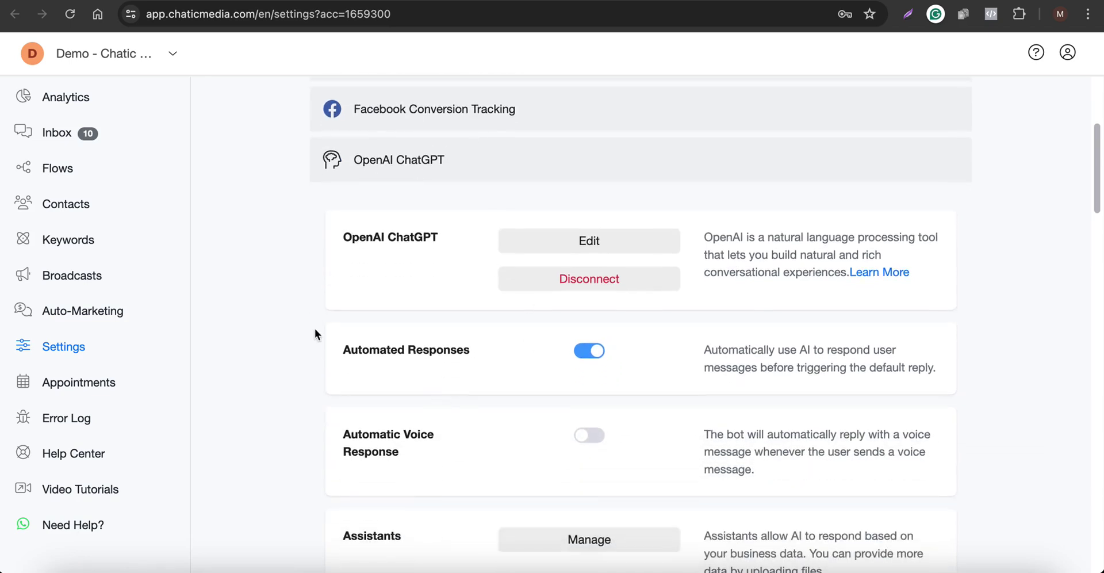
drag(344, 351, 474, 353)
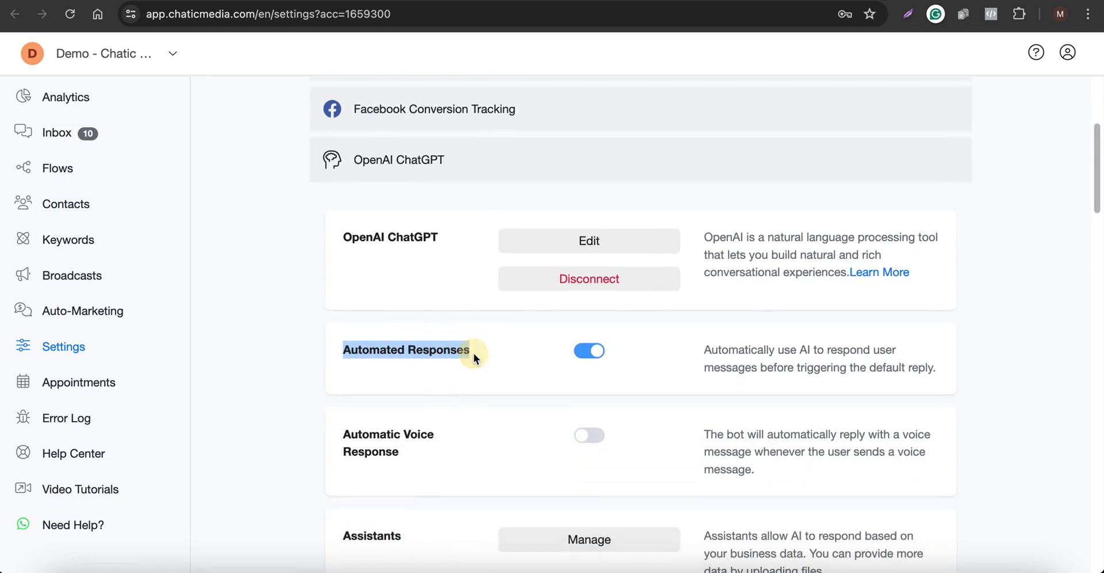
scroll(472, 283, up, 1)
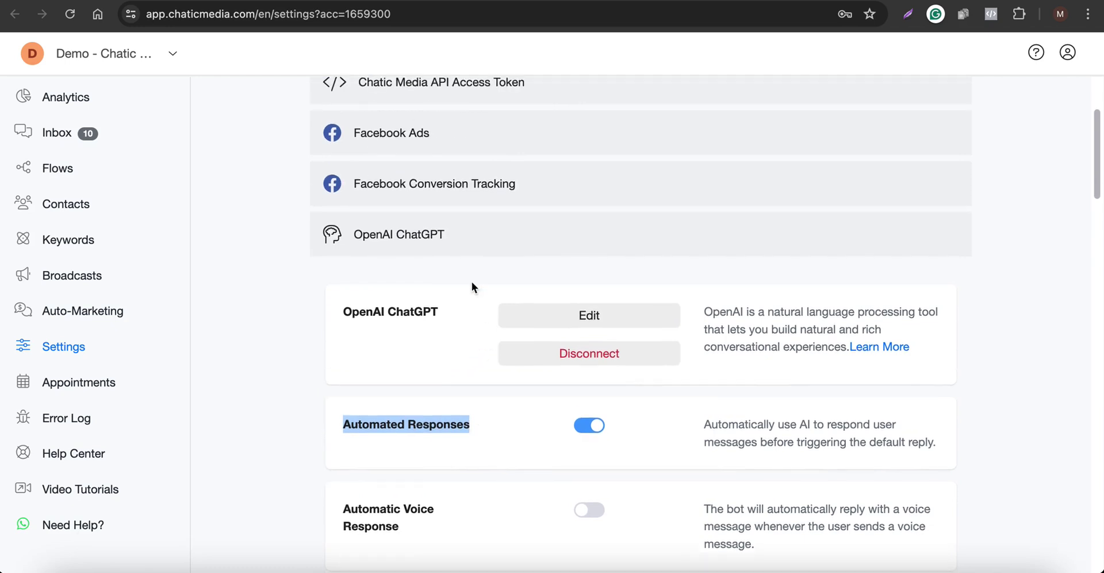
click(348, 42)
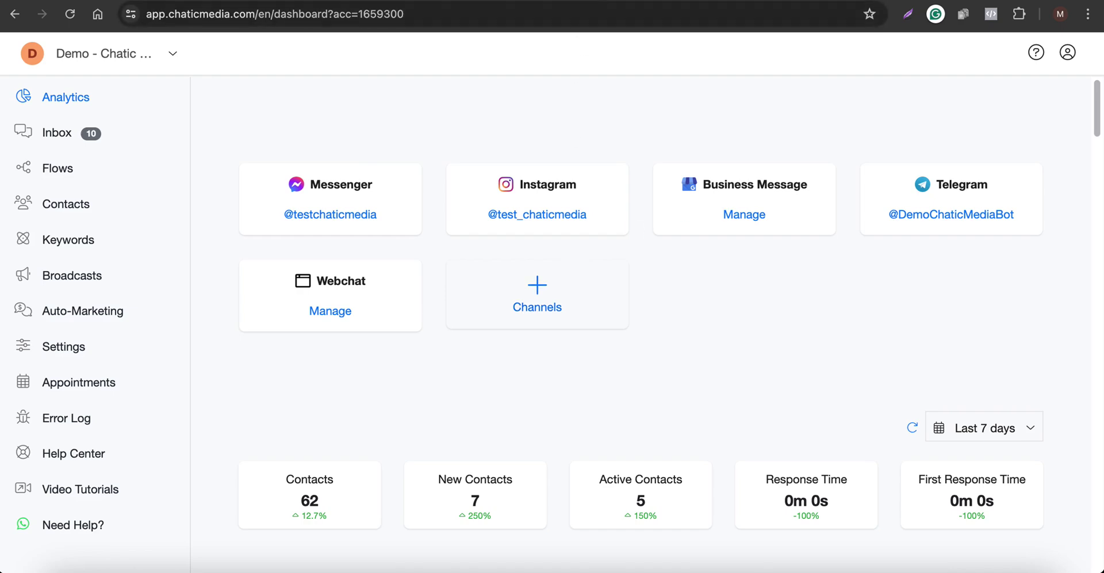
click(765, 1)
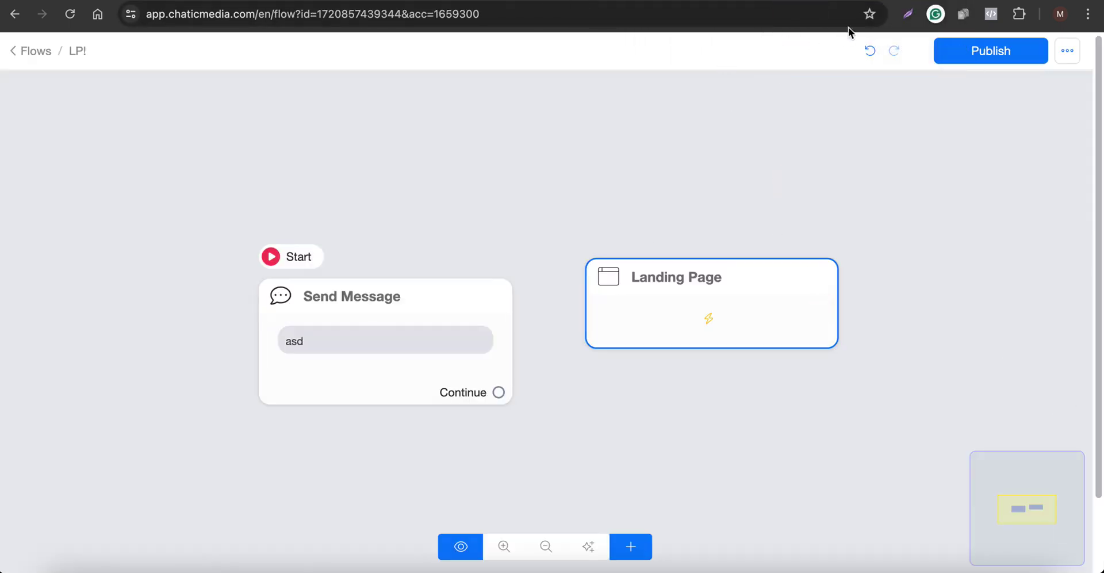
click(848, 1)
click(921, 479)
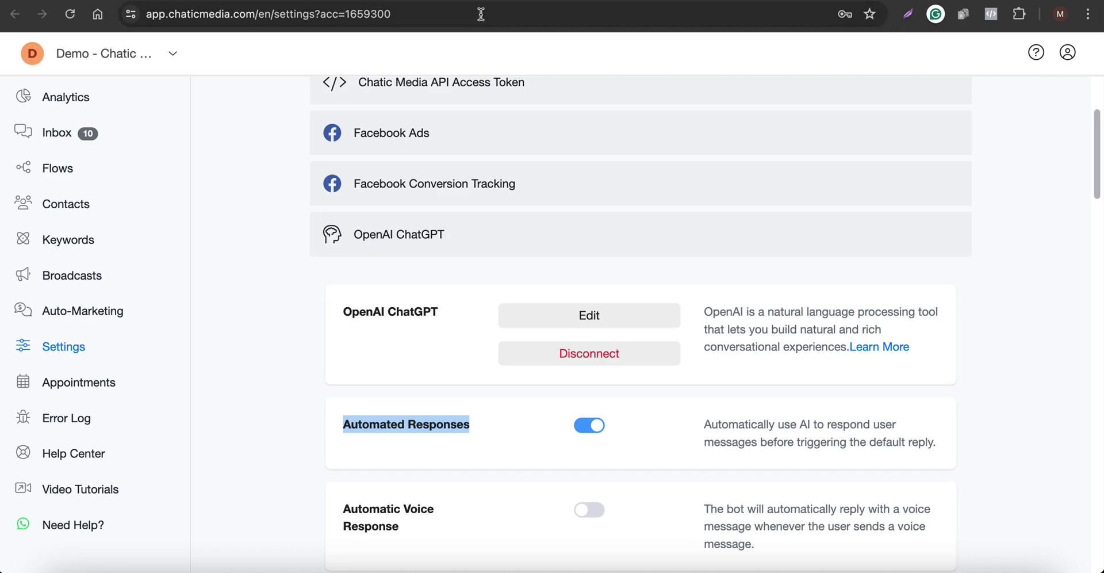
scroll(468, 366, up, 2)
scroll(479, 373, down, 1)
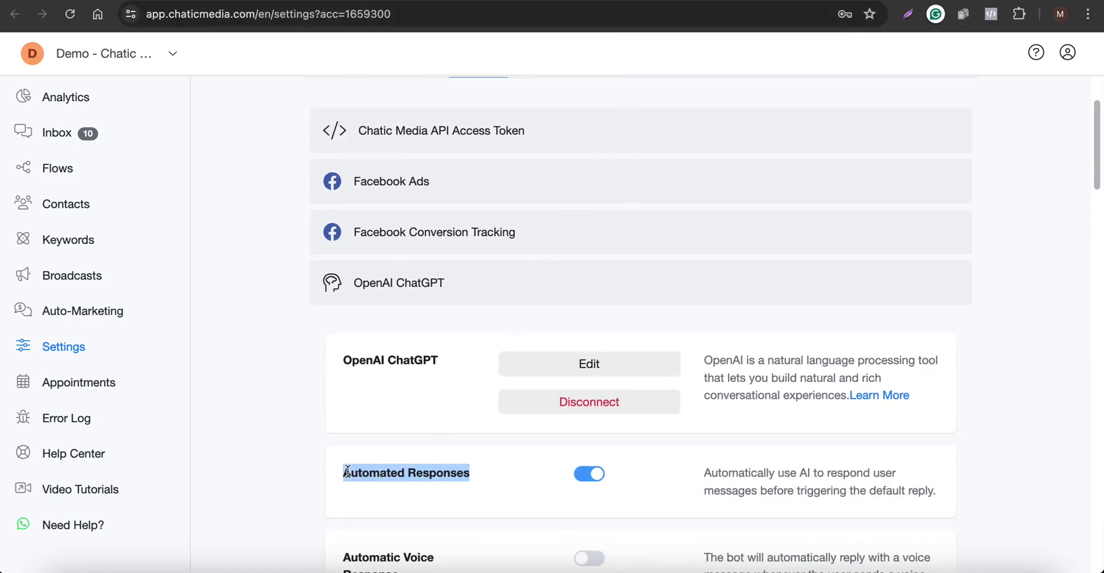
click(494, 470)
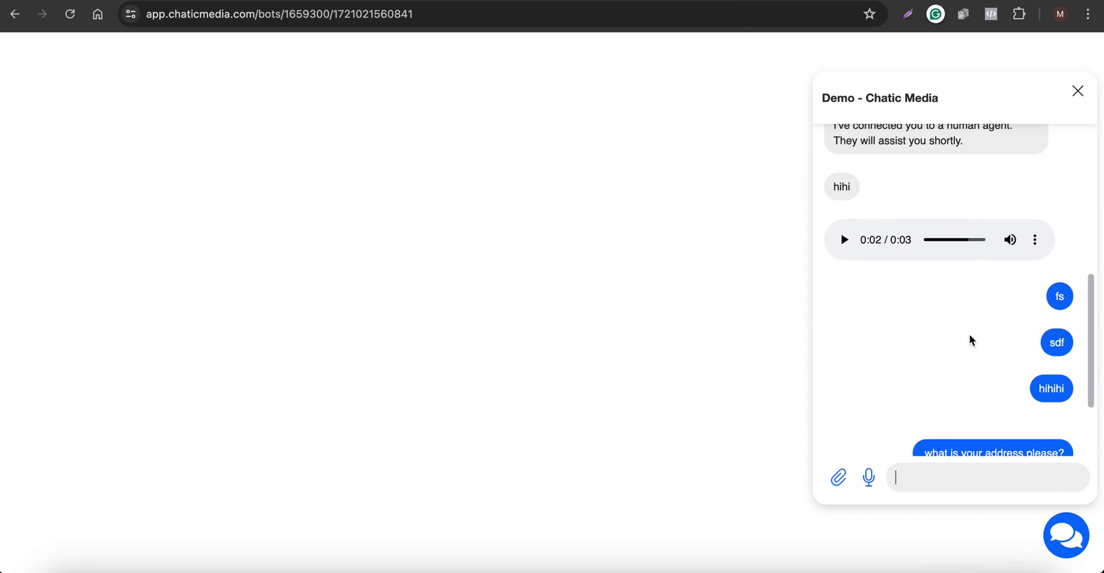
- Review the conversation in the landing page webchat and highlight the bot's address reply
scroll(908, 375, up, 1)
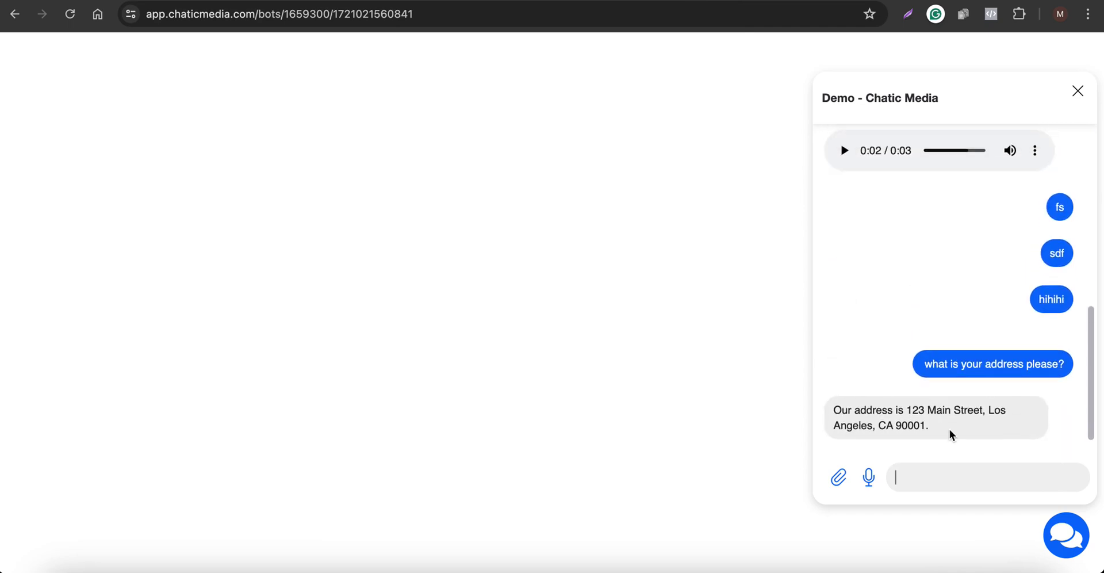
drag(952, 432, 851, 413)
scroll(863, 409, up, 4)
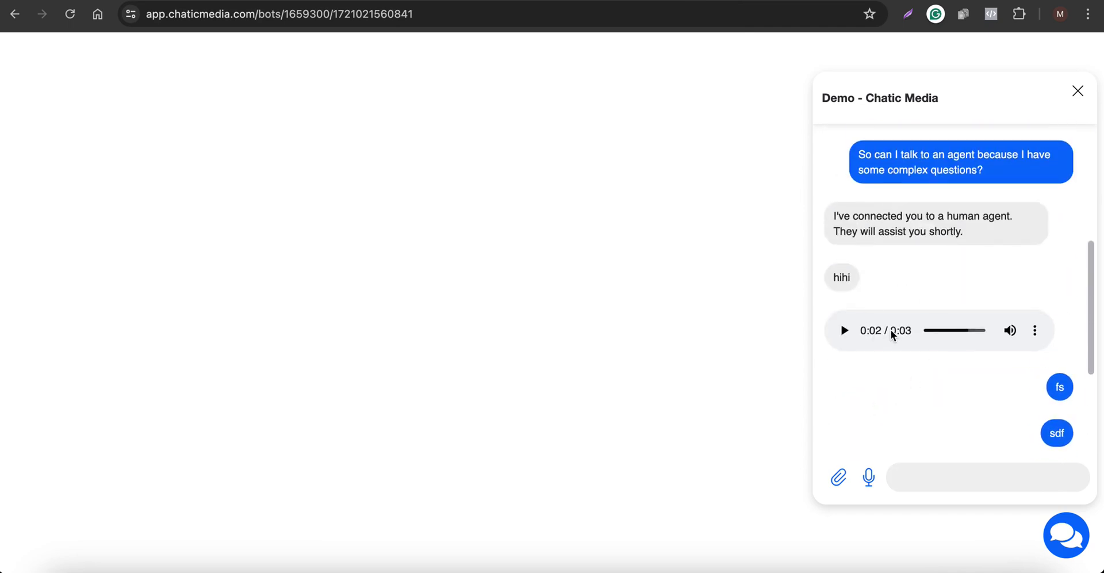
scroll(891, 332, down, 5)
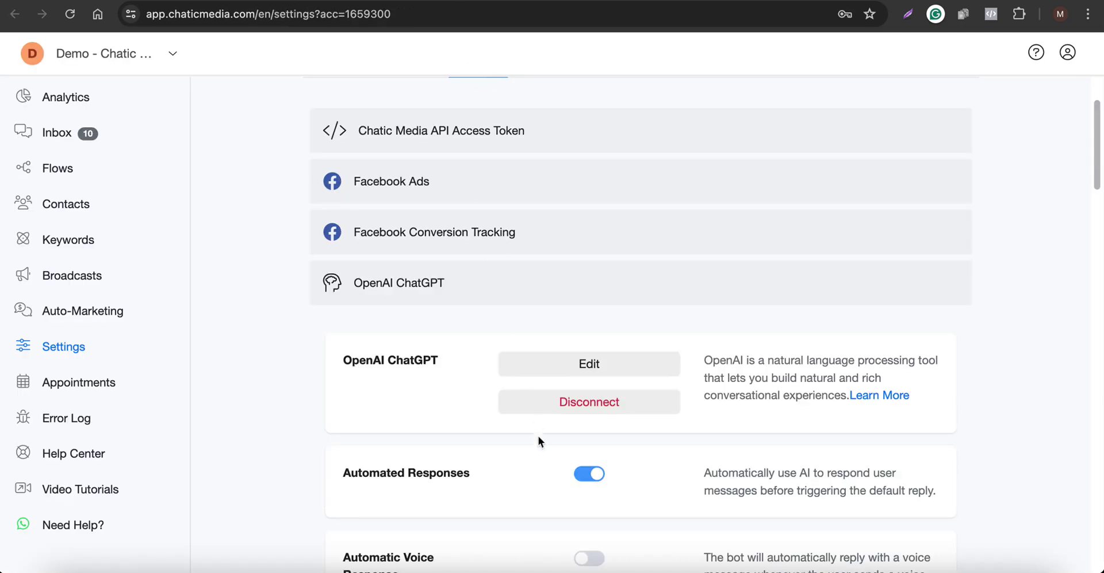
- Turn off Automated Responses for OpenAI ChatGPT and save the settings
scroll(552, 438, down, 1)
click(587, 442)
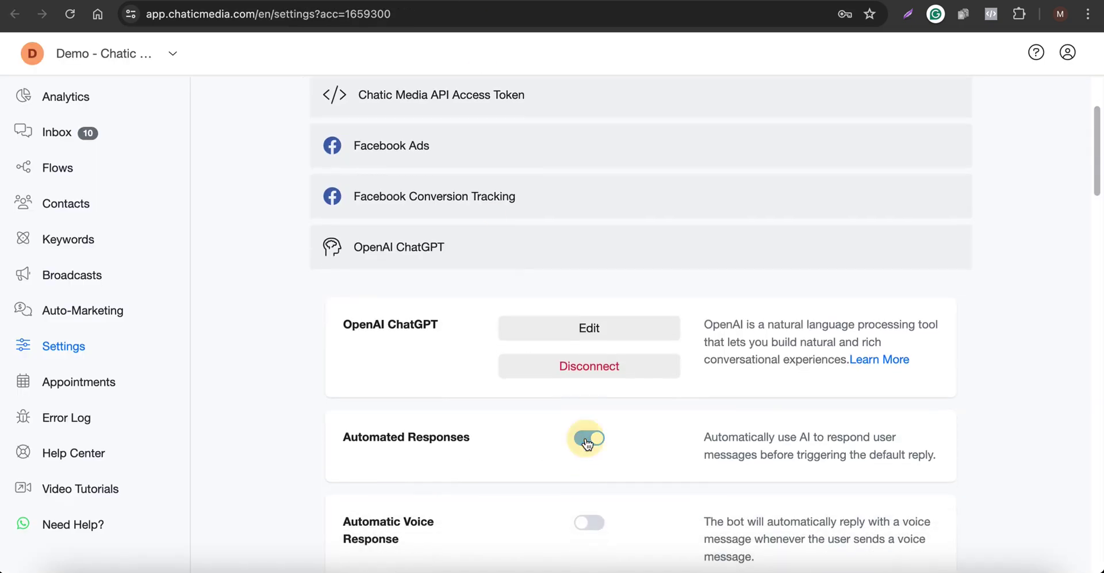
click(1024, 51)
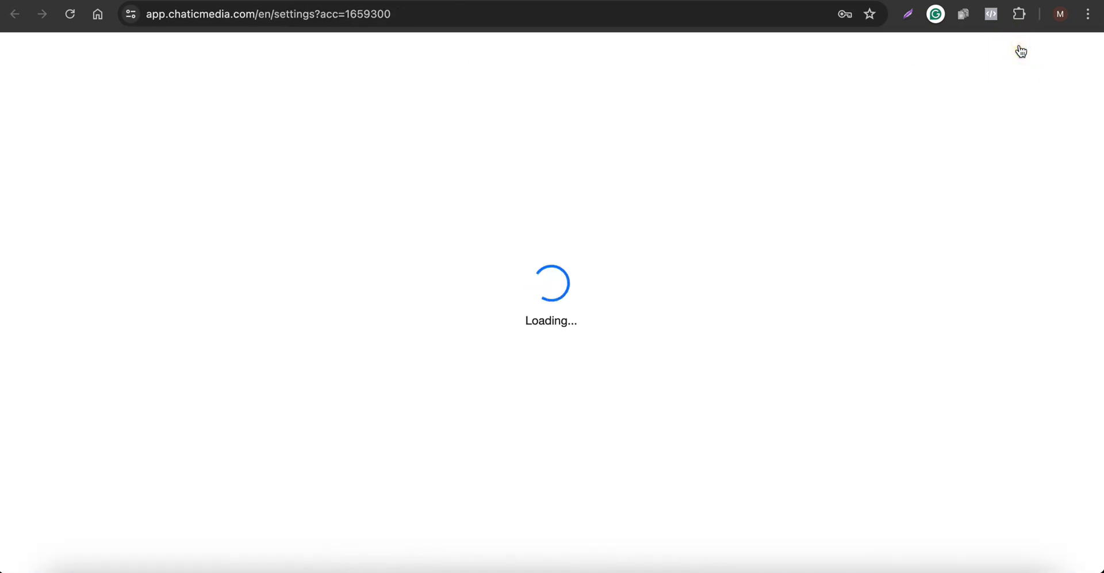
- Copy the business name "Aquaduck Plumbing Co" from the OpenAI business information prompt and close the dialog without changes
click(592, 327)
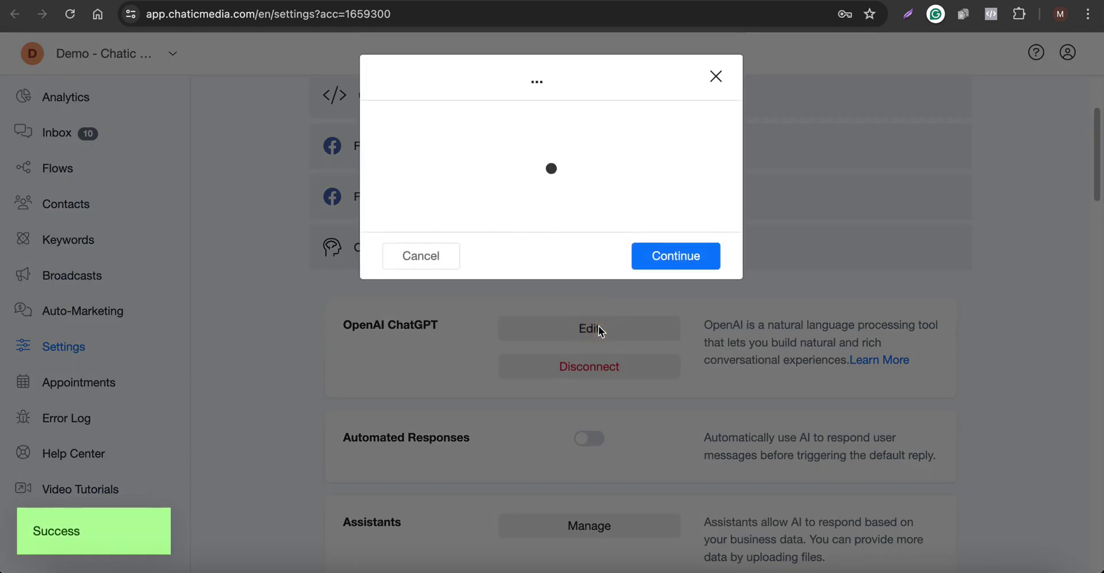
drag(706, 224, 707, 324)
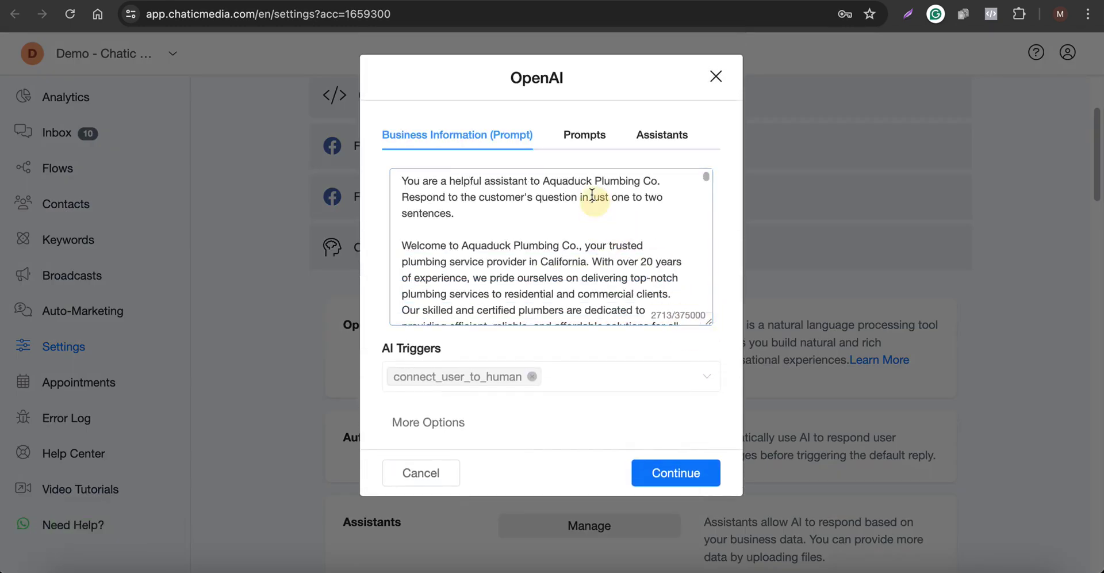
click(610, 186)
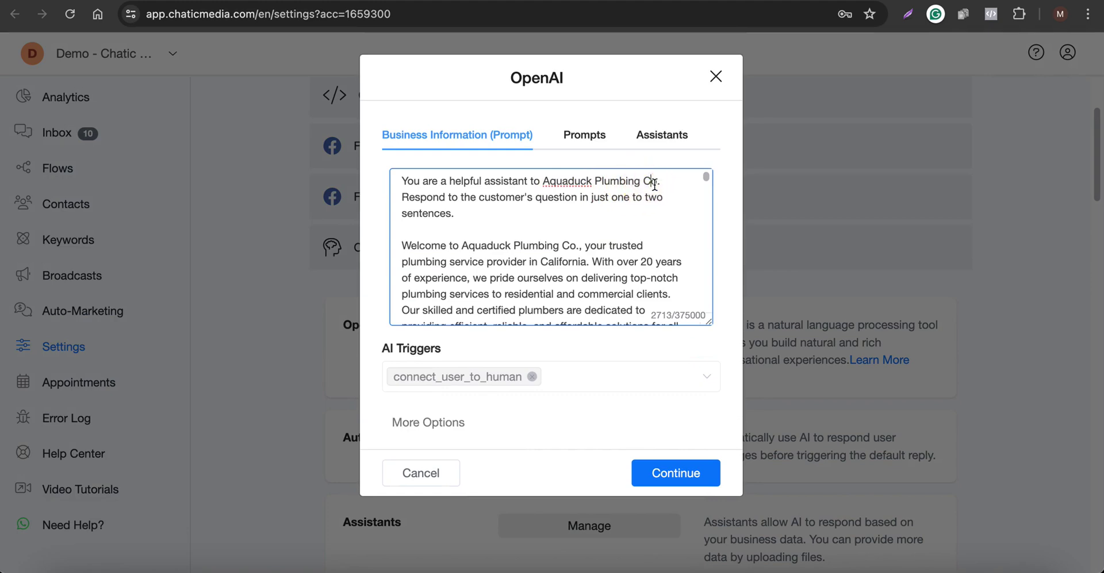
drag(658, 182, 543, 183)
key(super+c)
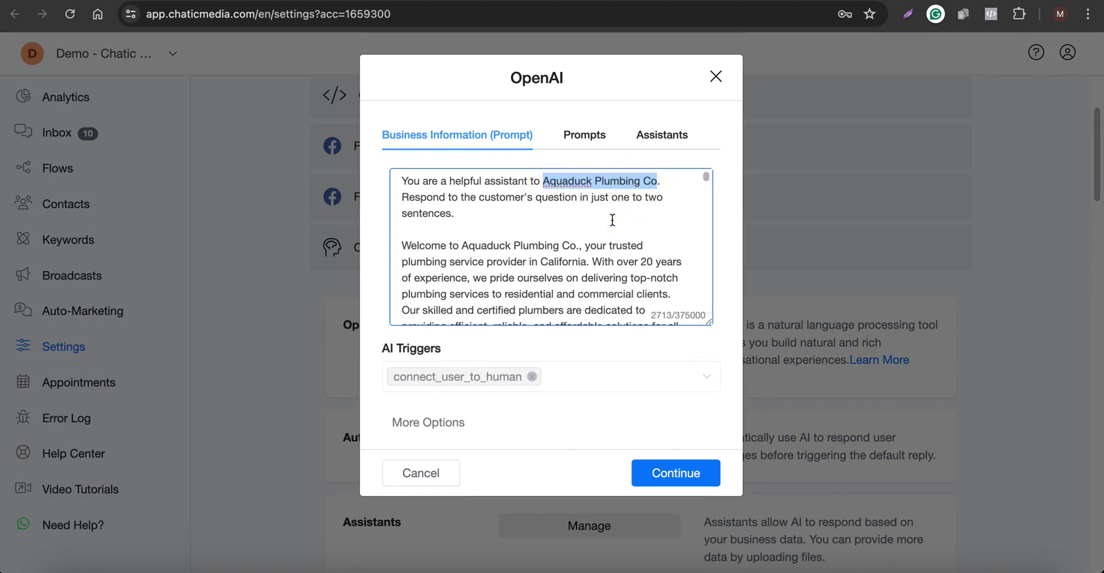
click(414, 473)
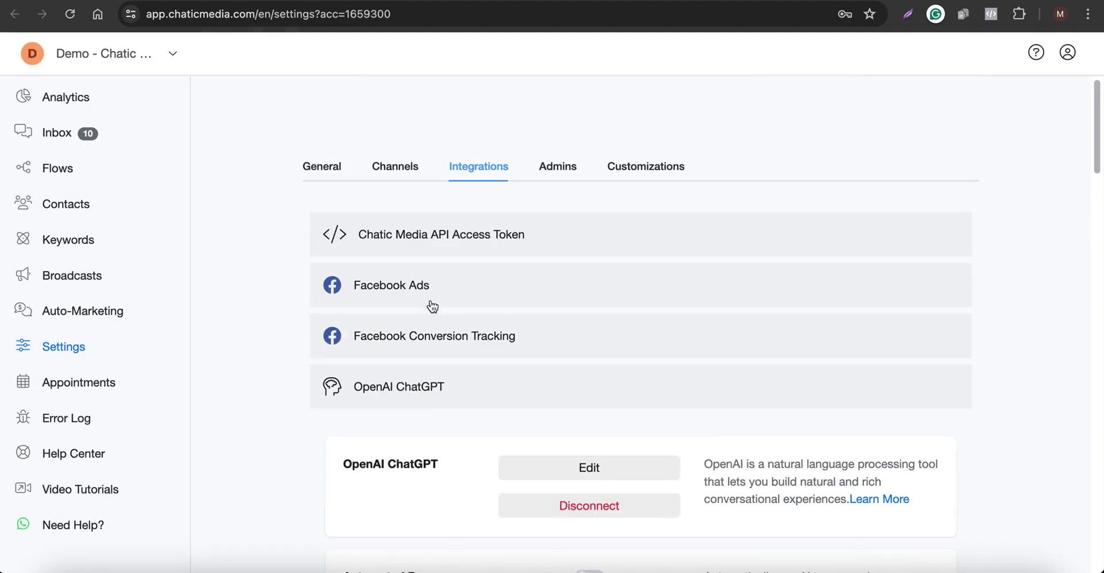
- Create a new flow named "Aquaduck Plumbing Co Default Reply"
click(348, 182)
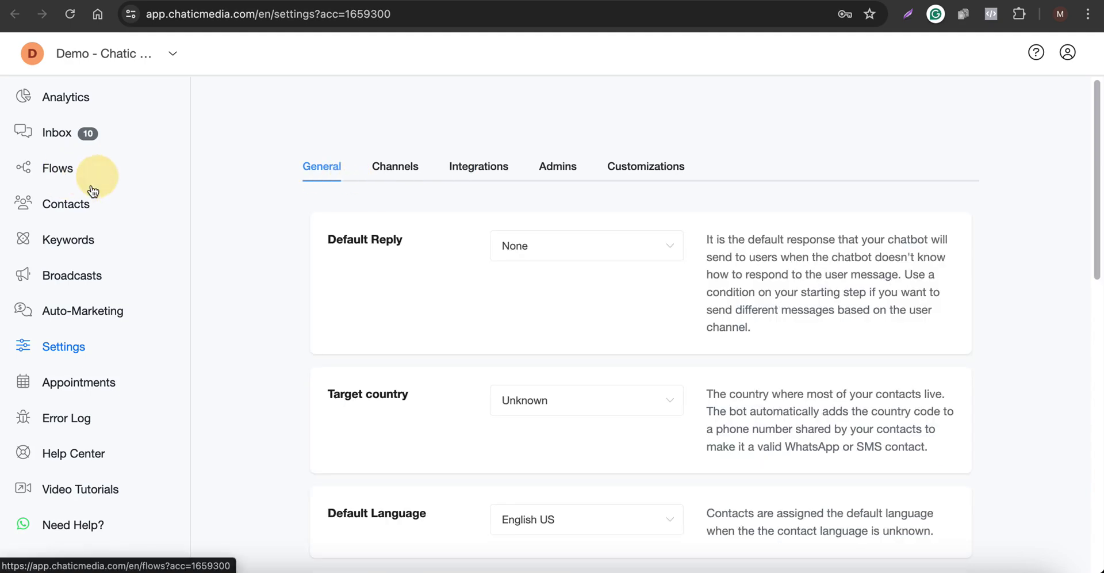
click(58, 168)
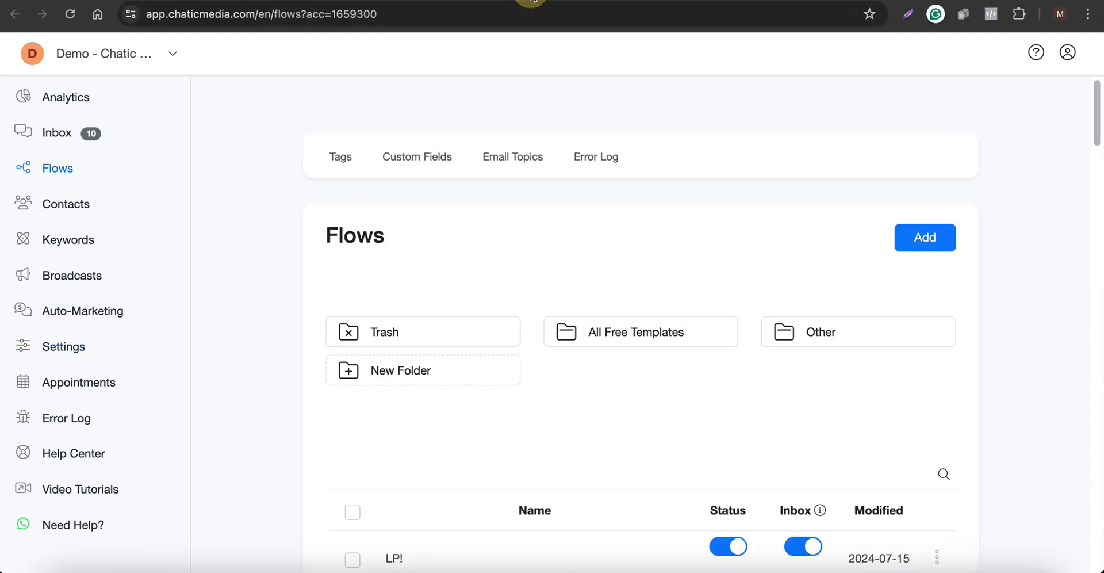
click(921, 239)
click(424, 132)
key(super+v)
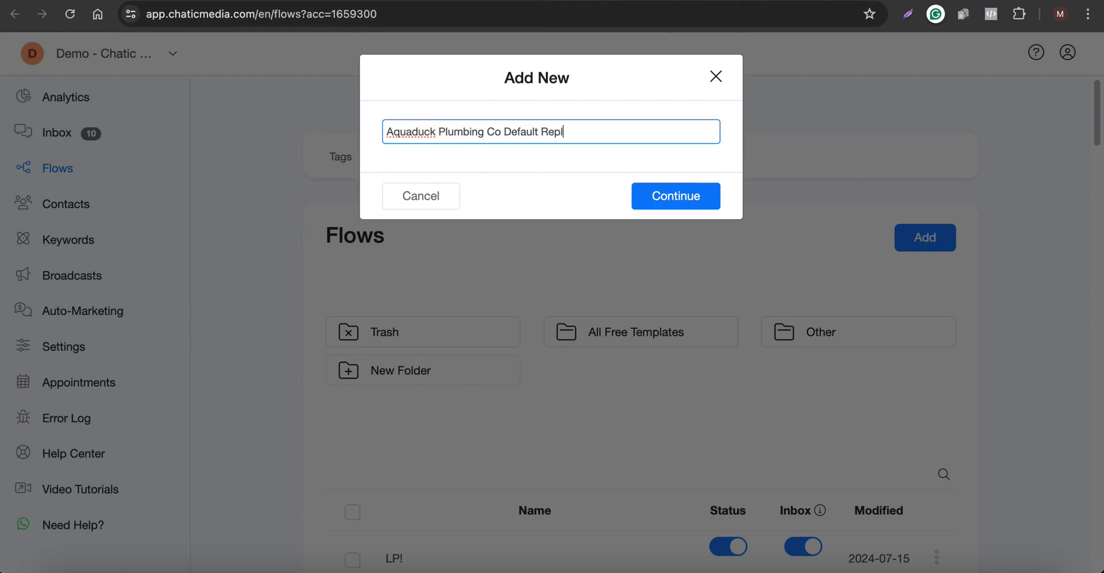
click(702, 199)
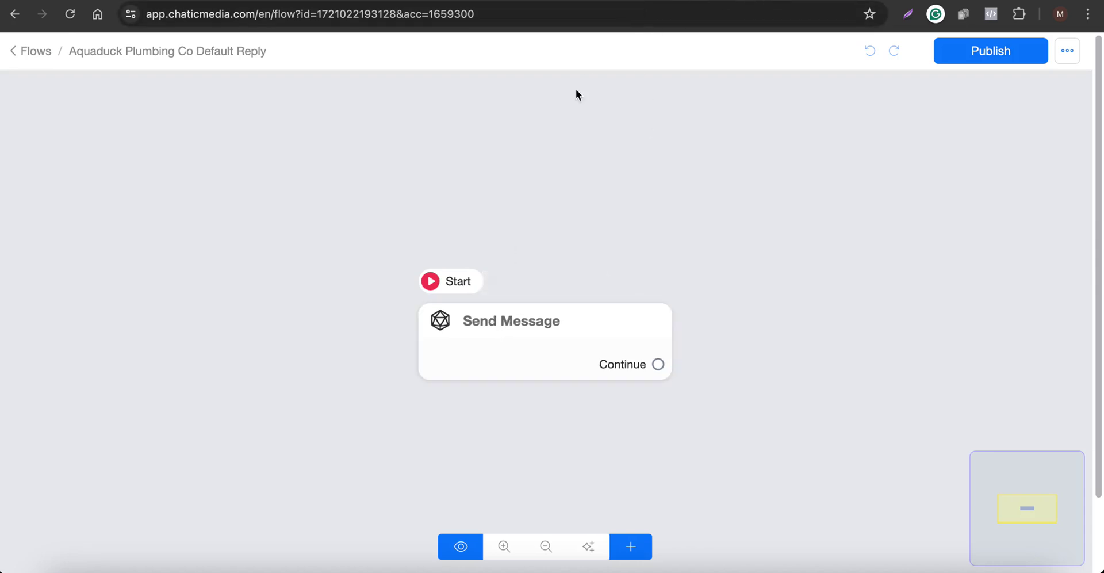
- Add an Actions step beside Send Message in the flow and insert an OpenAI action into it
scroll(474, 320, down, 3)
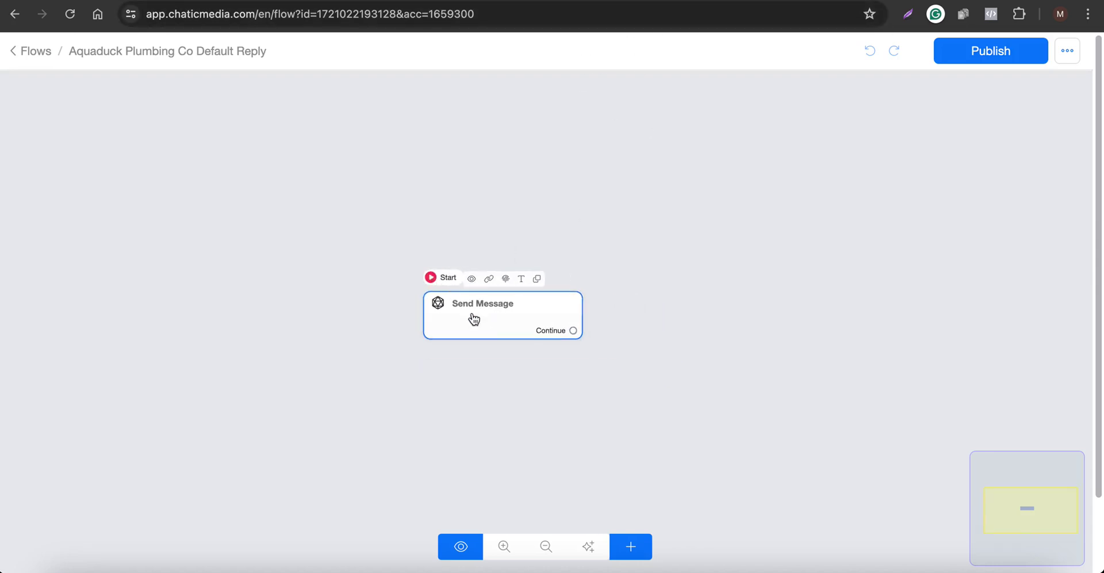
click(632, 547)
click(669, 349)
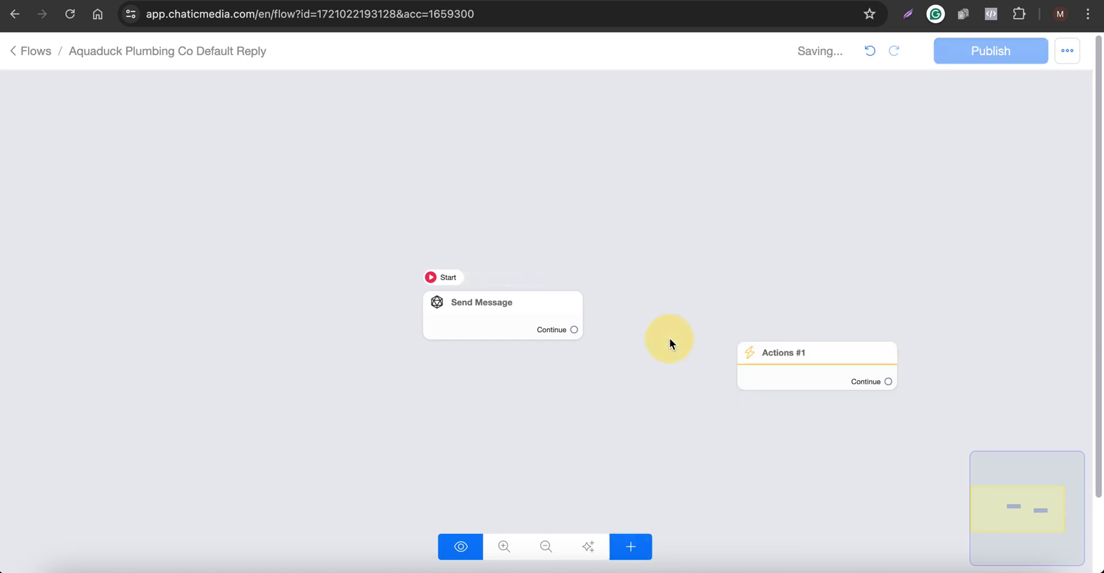
click(771, 383)
click(134, 233)
click(101, 263)
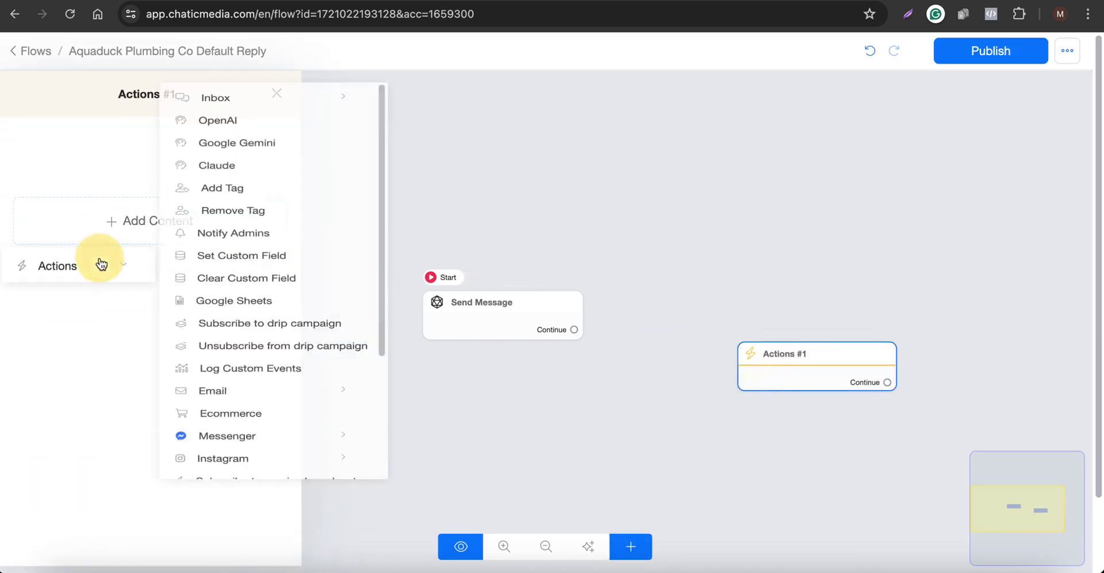
click(218, 129)
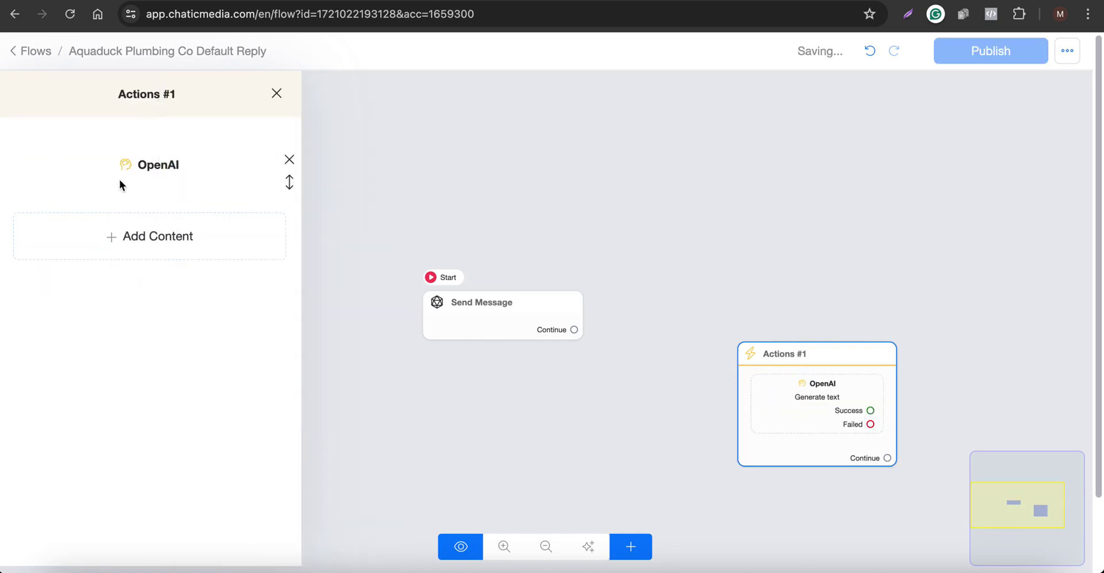
- Set the OpenAI action to Generate text - Advanced with the GPT-4o model
click(124, 172)
click(493, 98)
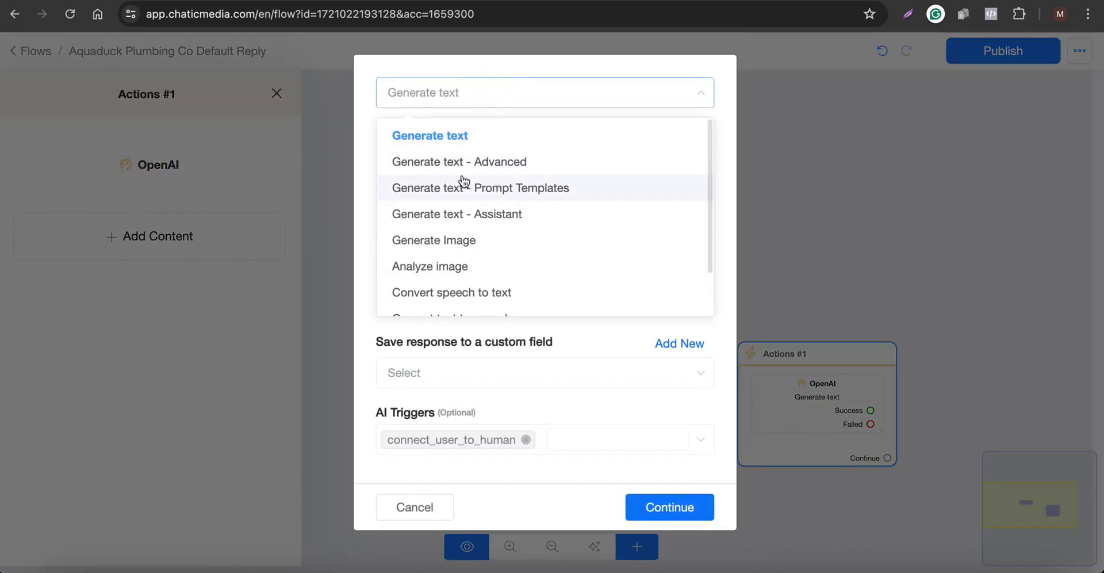
click(441, 163)
click(476, 168)
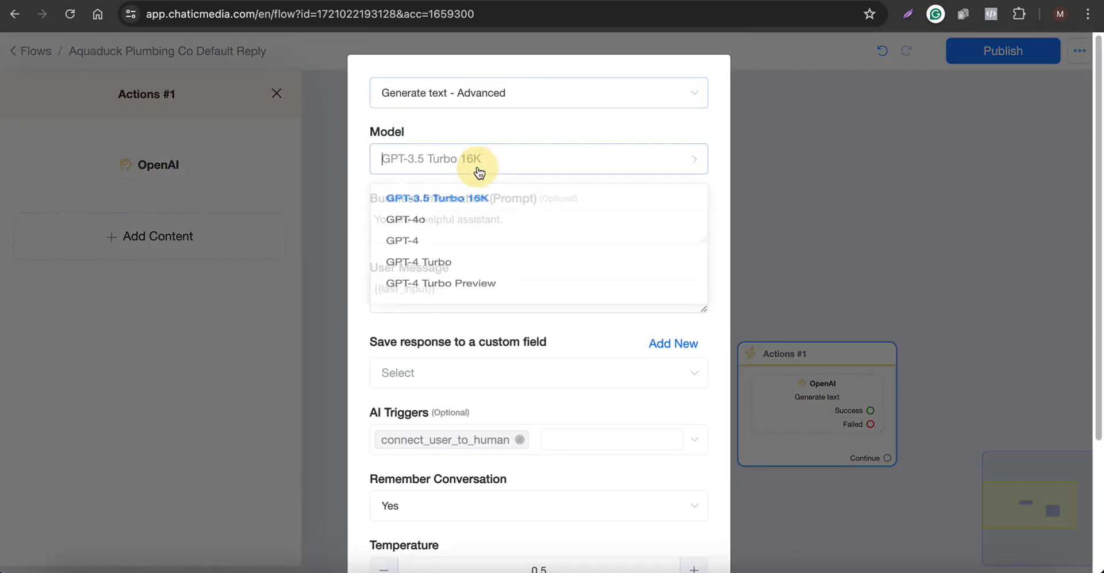
click(460, 234)
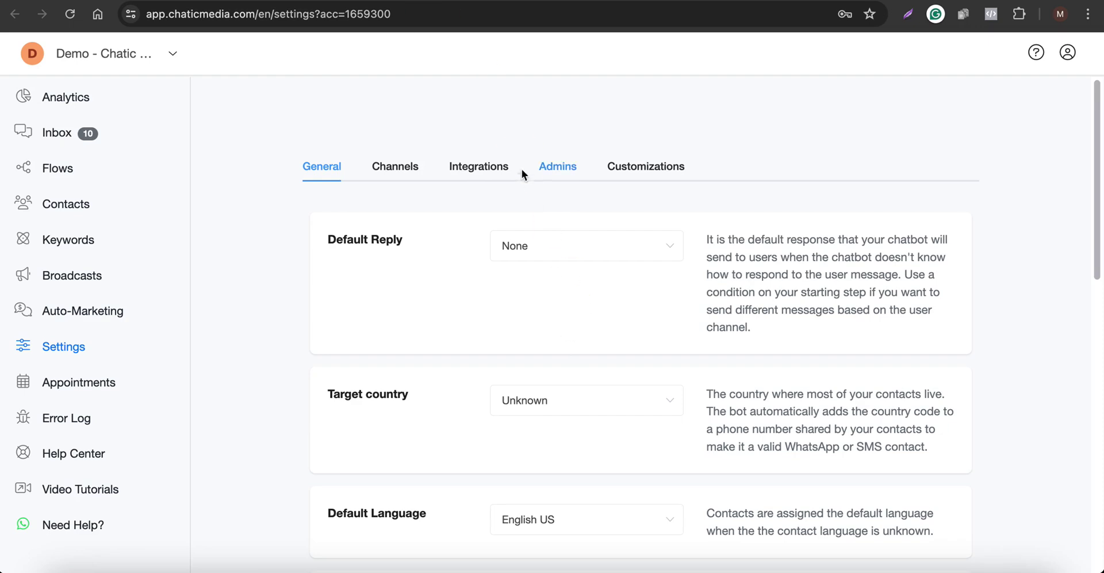
- Select the full Business Information prompt text in the OpenAI ChatGPT integration settings for copying
click(477, 168)
scroll(567, 363, down, 2)
click(571, 364)
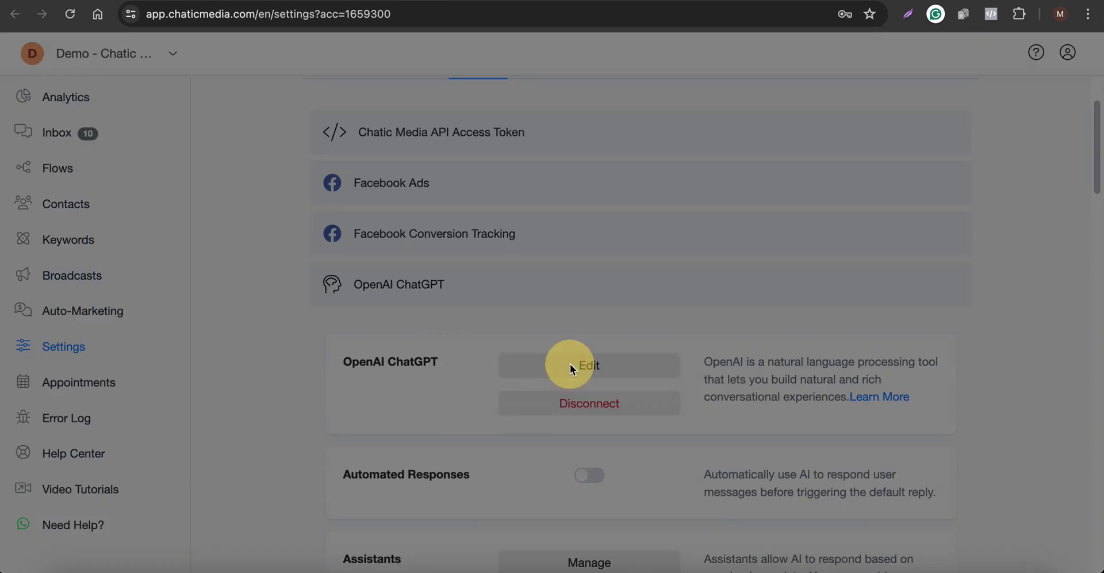
click(699, 219)
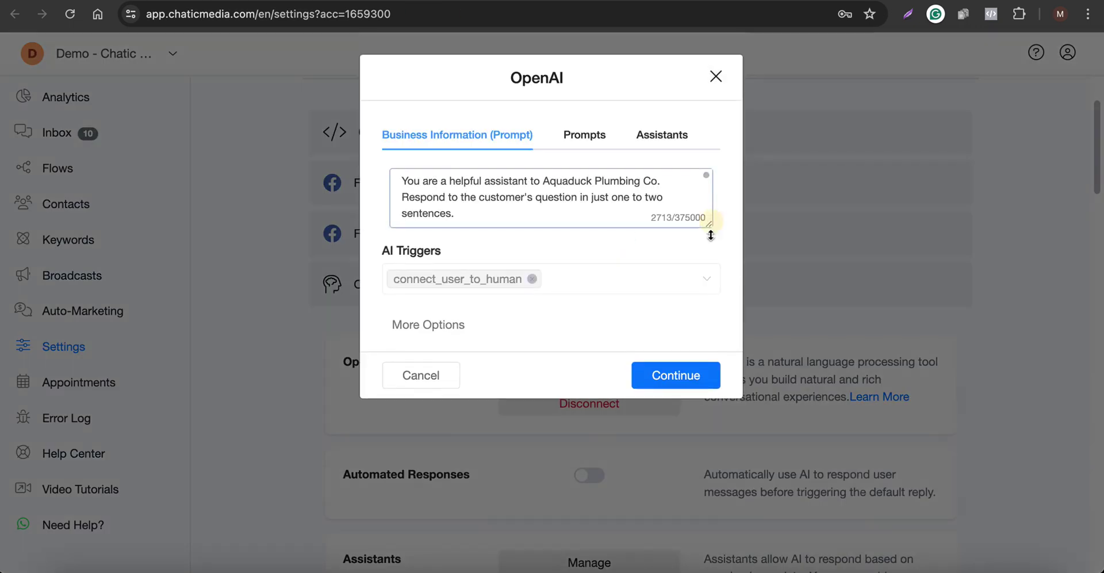
key(ctrl+a)
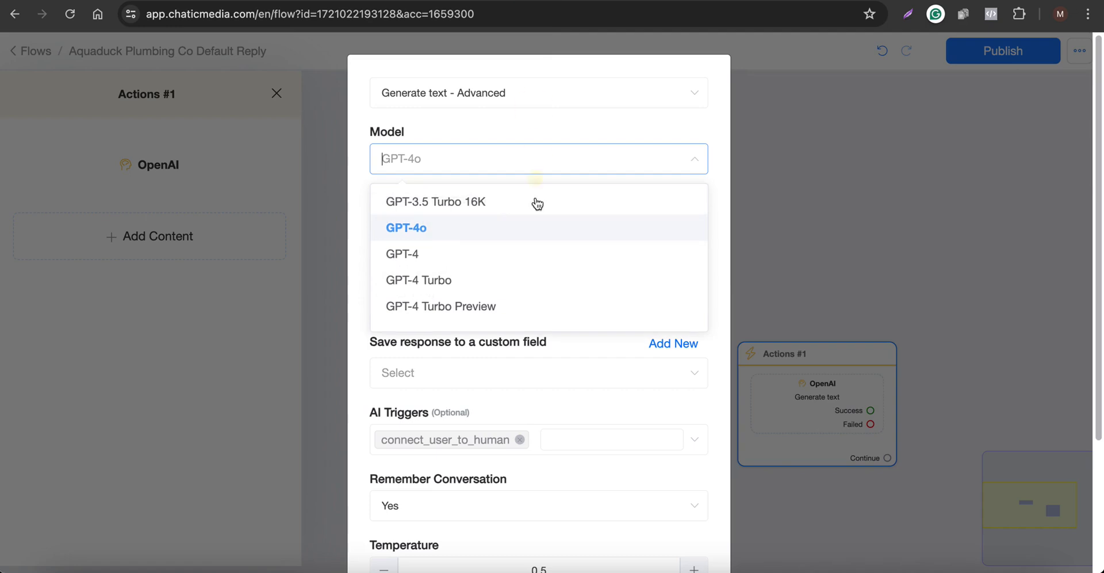
- Choose the GPT-4o model, replace the OpenAI action's Business Information prompt with the copied business text, and enlarge its text box
click(482, 234)
click(526, 232)
key(ctrl+a)
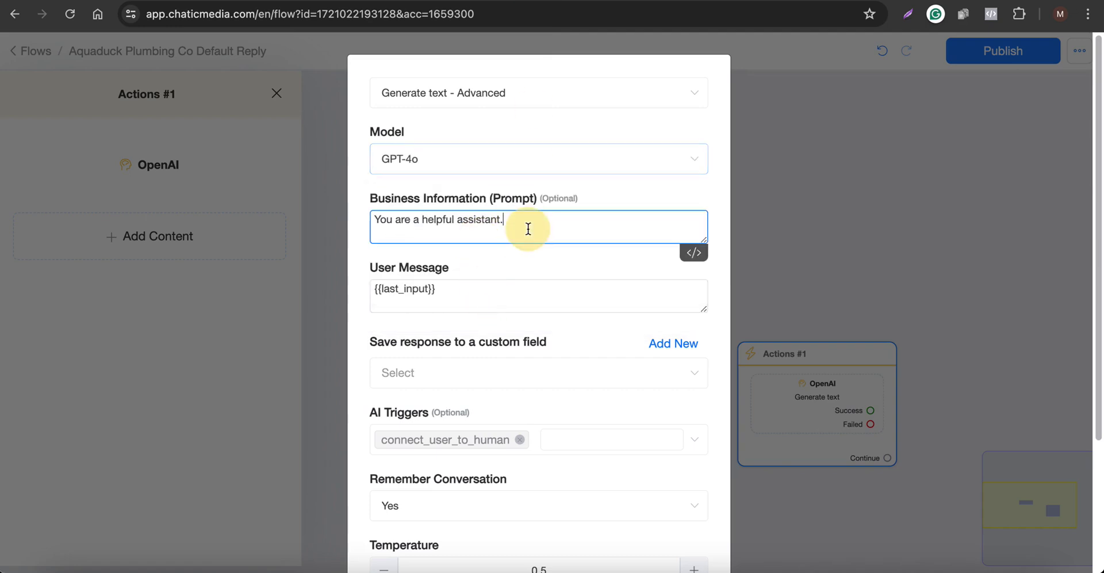
key(ctrl+v)
drag(702, 240, 685, 500)
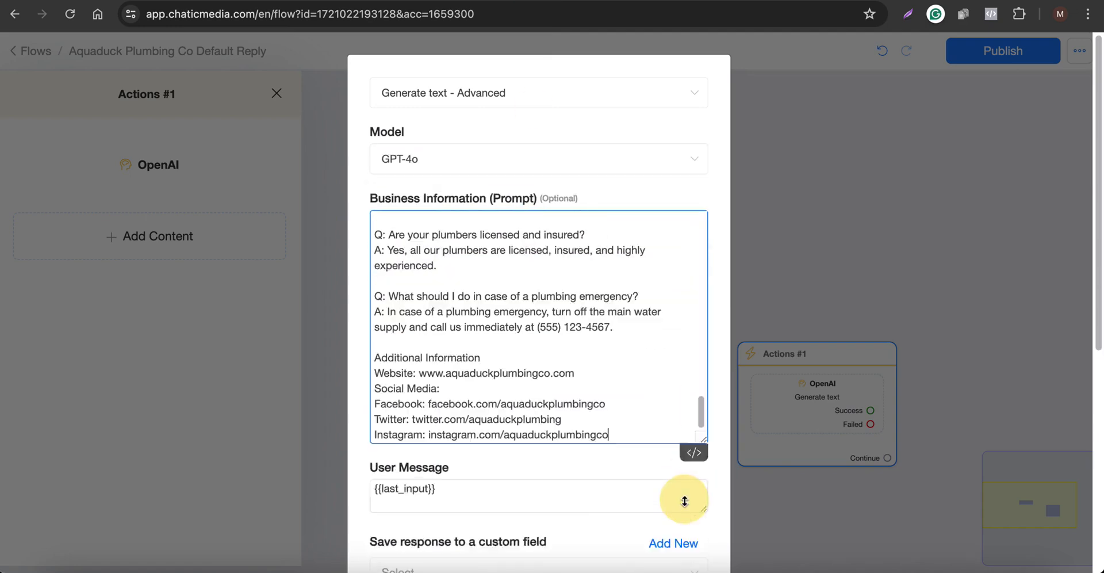
scroll(502, 382, down, 5)
scroll(492, 386, up, 2)
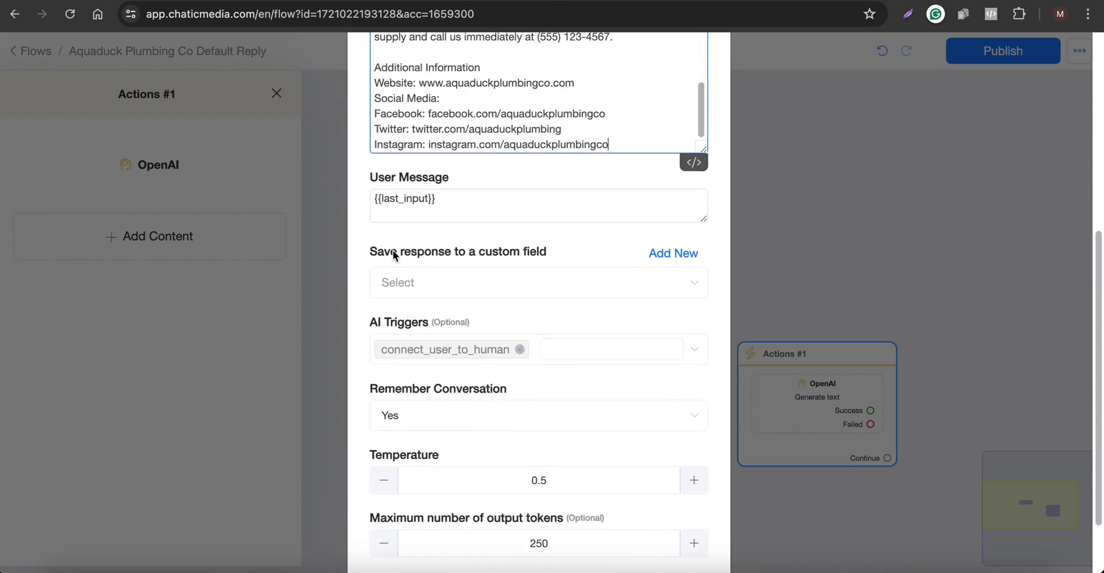
- Save the OpenAI action's response to the "ai output" custom field
drag(391, 252, 540, 254)
scroll(555, 294, up, 3)
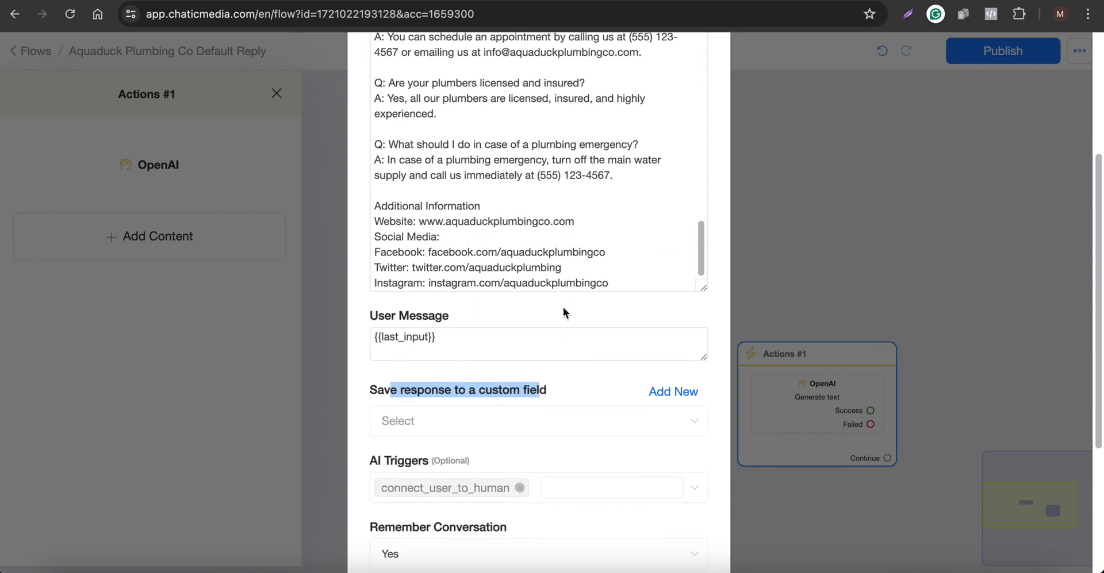
drag(437, 344, 371, 338)
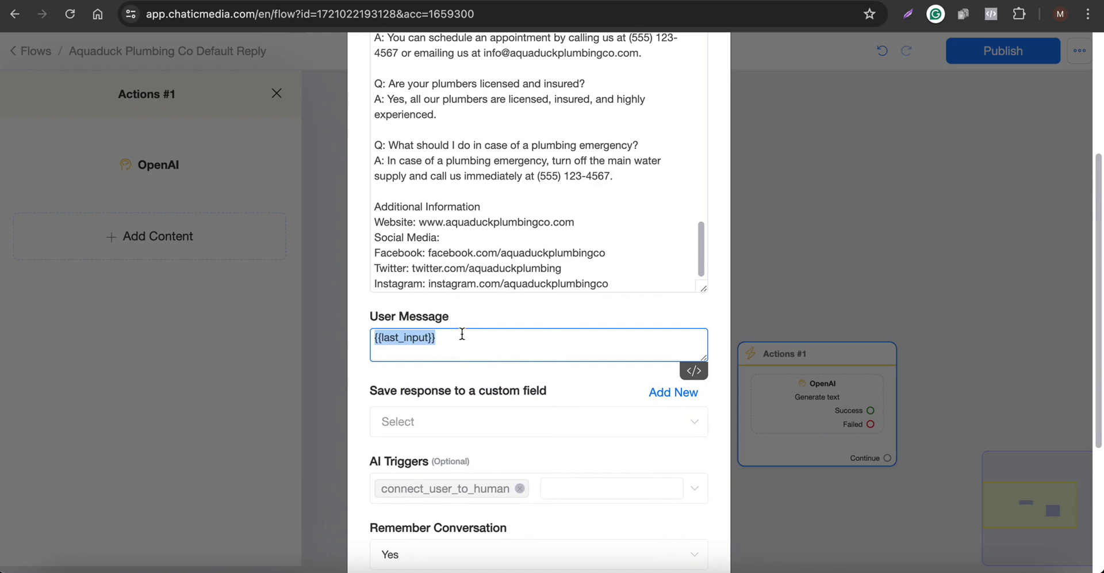
click(535, 435)
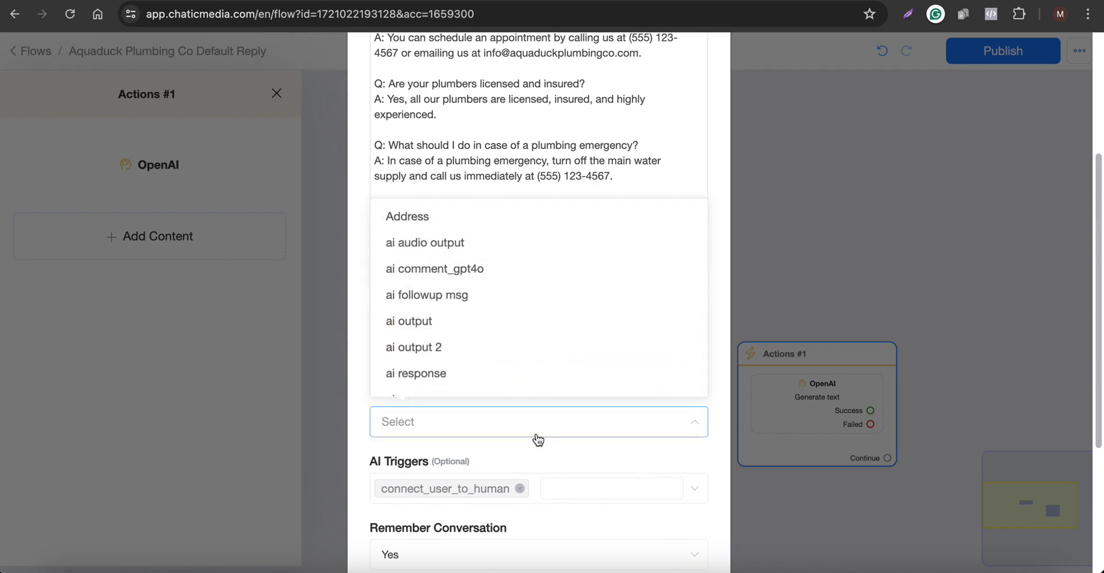
text(ai)
click(432, 295)
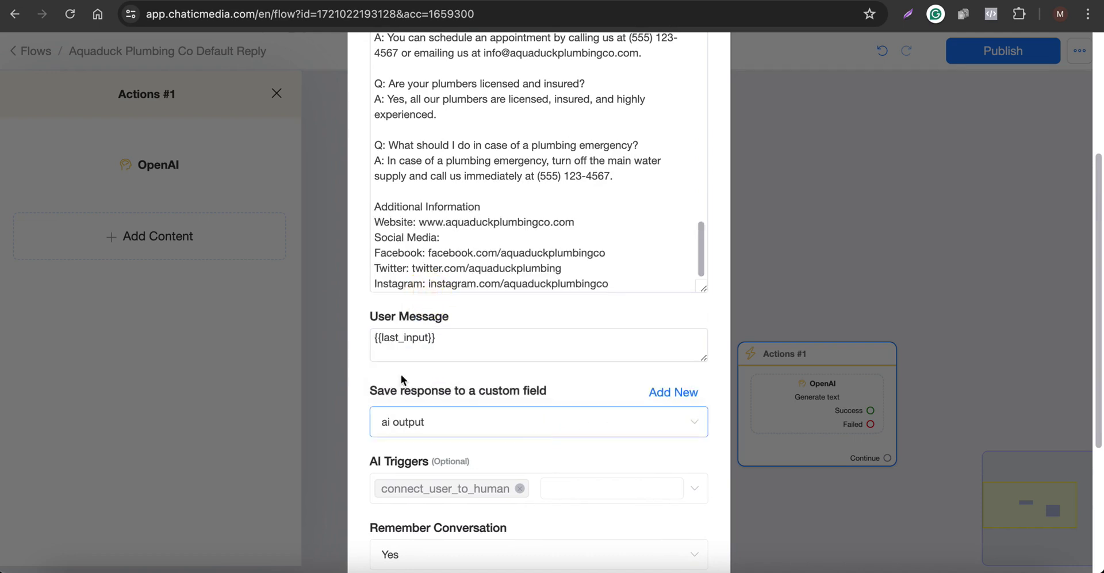
- Set the OpenAI action's temperature to 0.2 and save the action settings
scroll(409, 427, down, 4)
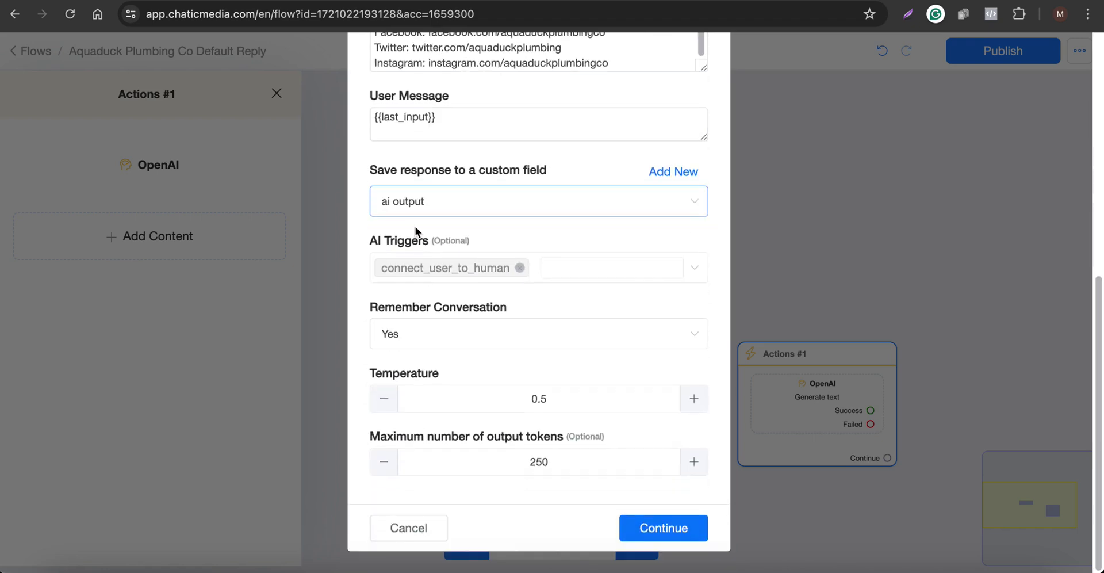
click(383, 398)
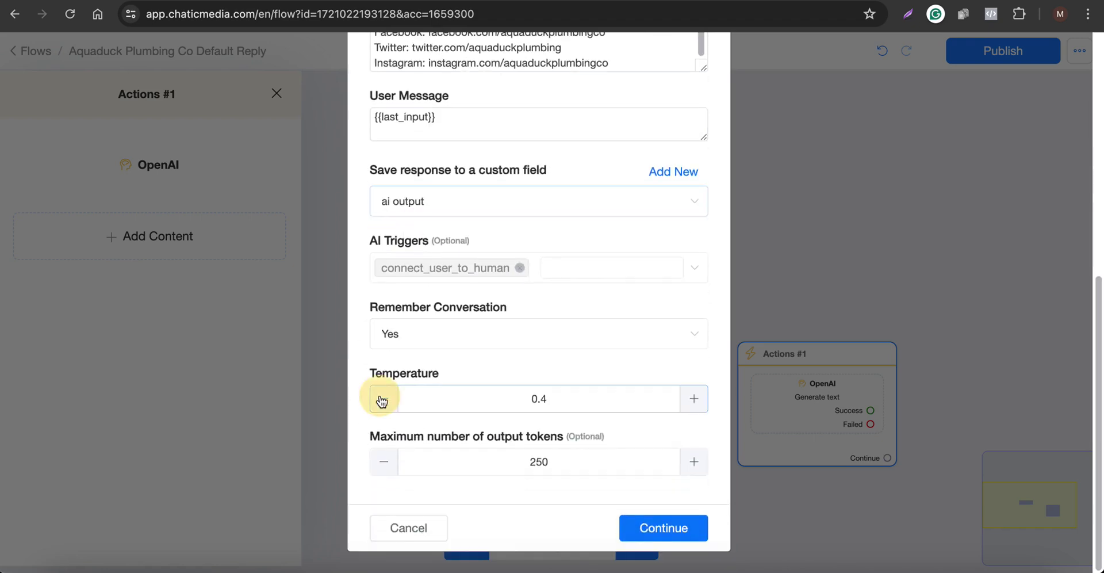
click(383, 398)
click(383, 398)
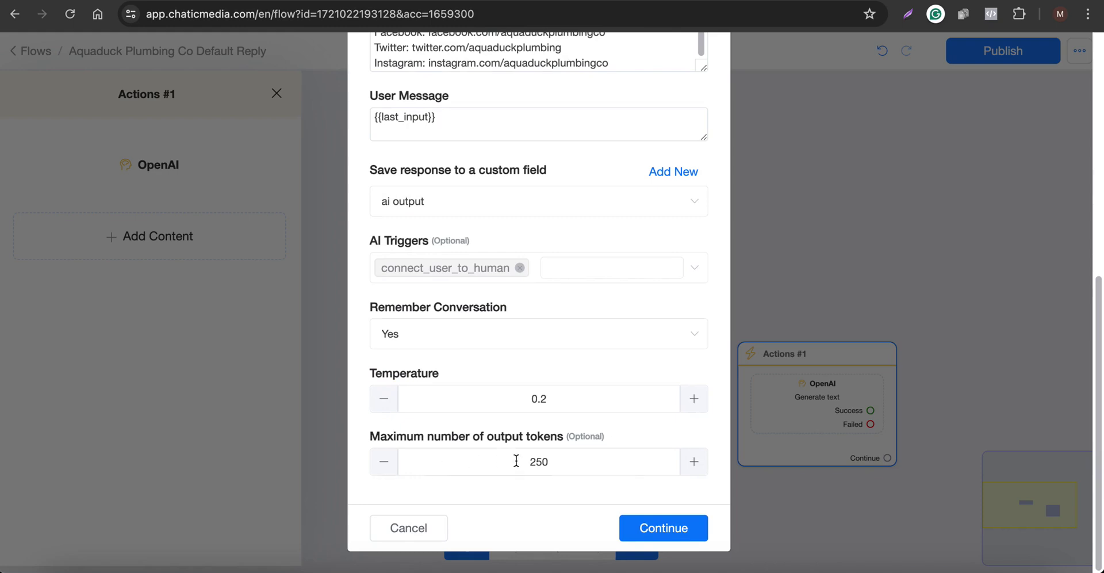
click(673, 536)
- Move Actions #1 to the other side of Send Message, make it the starting step, and delete the original Send Message step
drag(805, 359, 206, 234)
scroll(204, 230, up, 2)
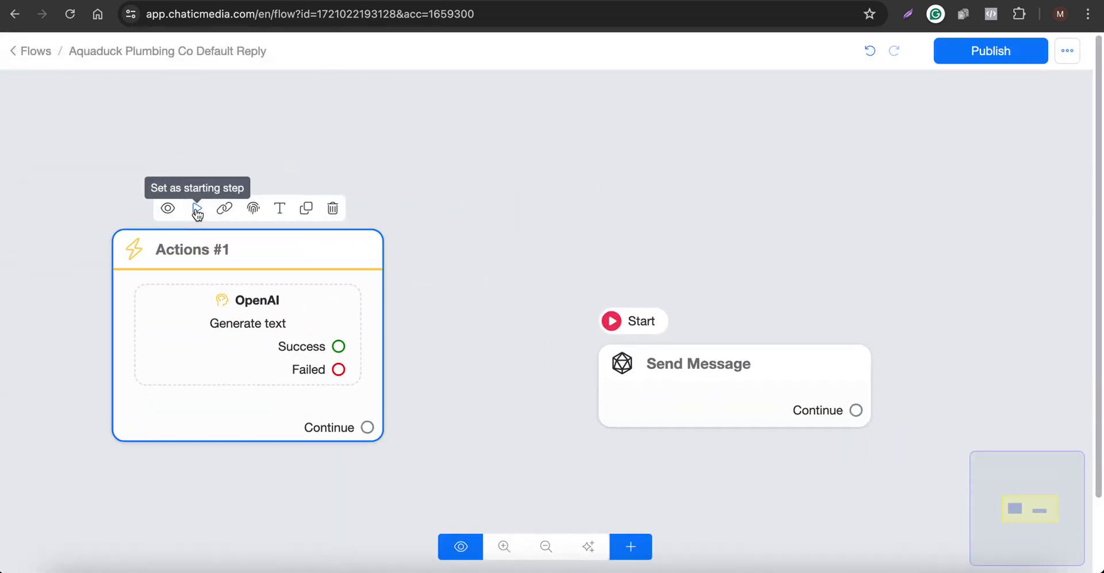
click(198, 210)
click(655, 298)
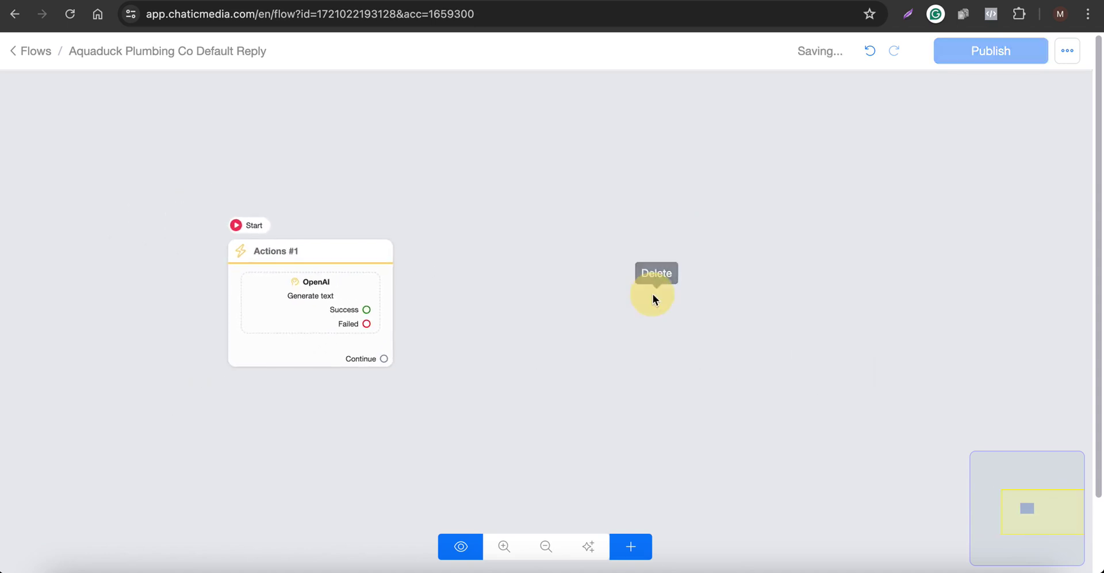
- Review the saved OpenAI action settings down to the maximum output tokens, and close them without changes
scroll(361, 313, up, 2)
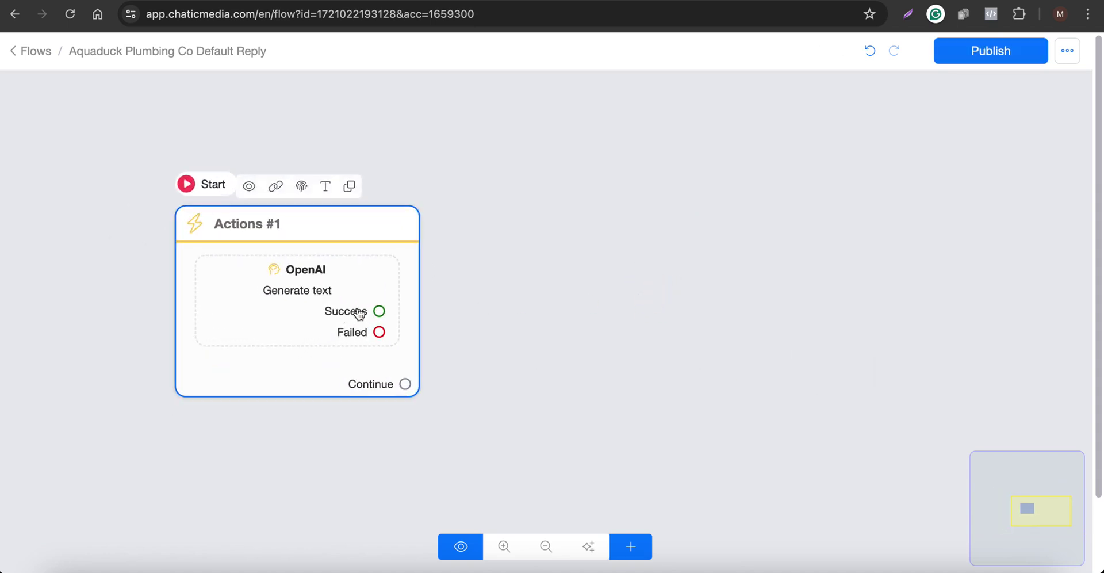
click(328, 288)
click(107, 167)
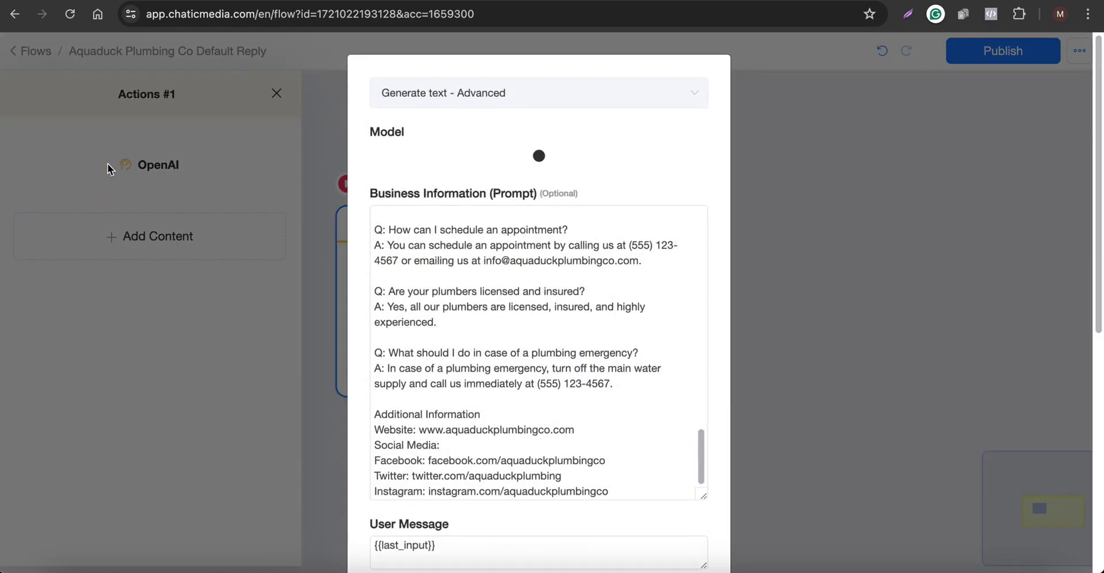
scroll(427, 437, down, 7)
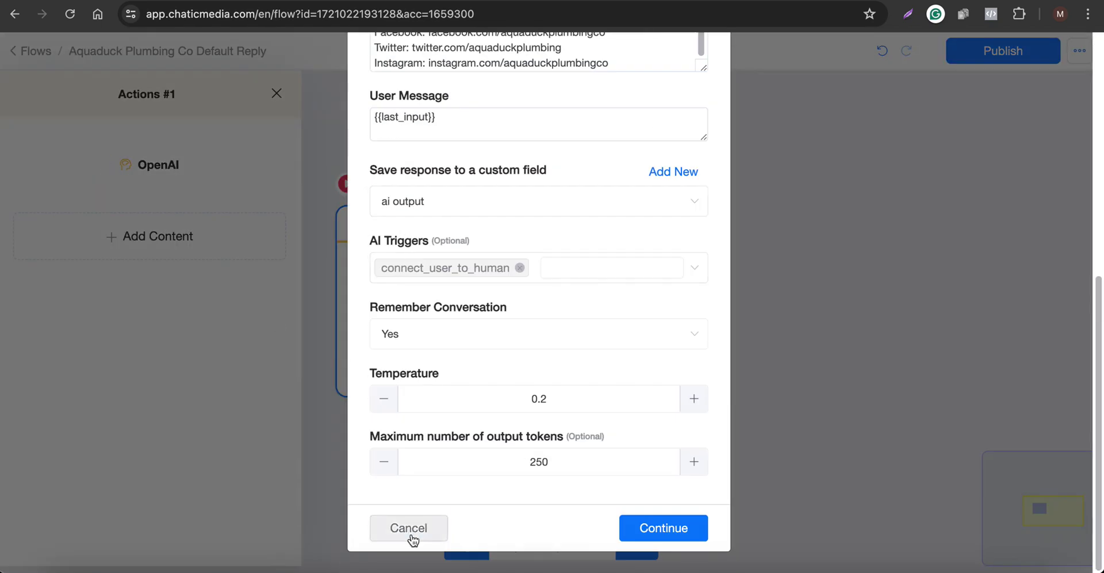
click(572, 438)
click(441, 520)
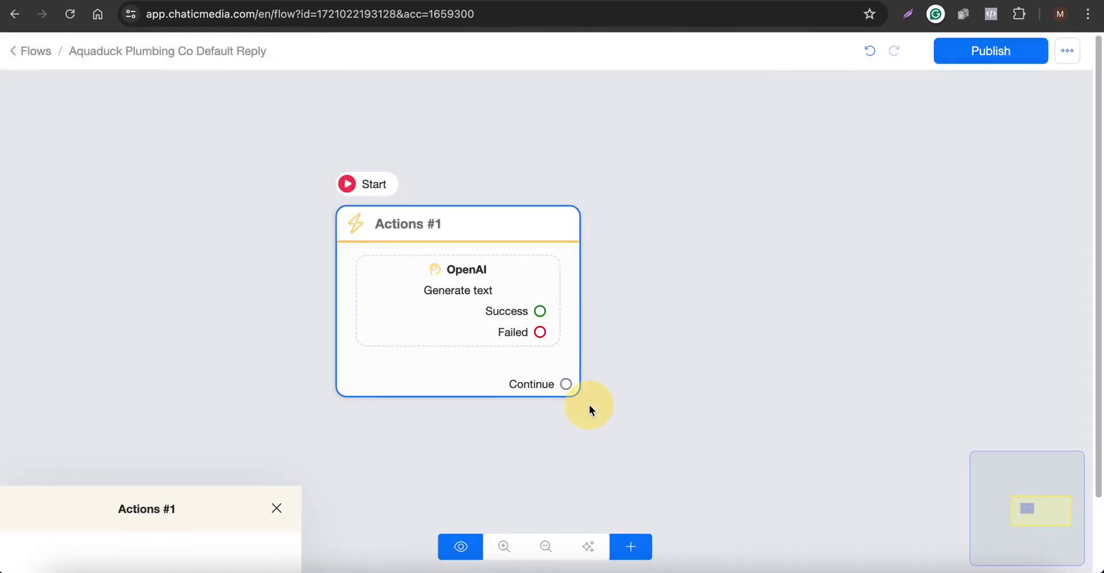
- Add a Send Message step to the flow and connect the OpenAI action's Success output to it
click(631, 547)
click(713, 296)
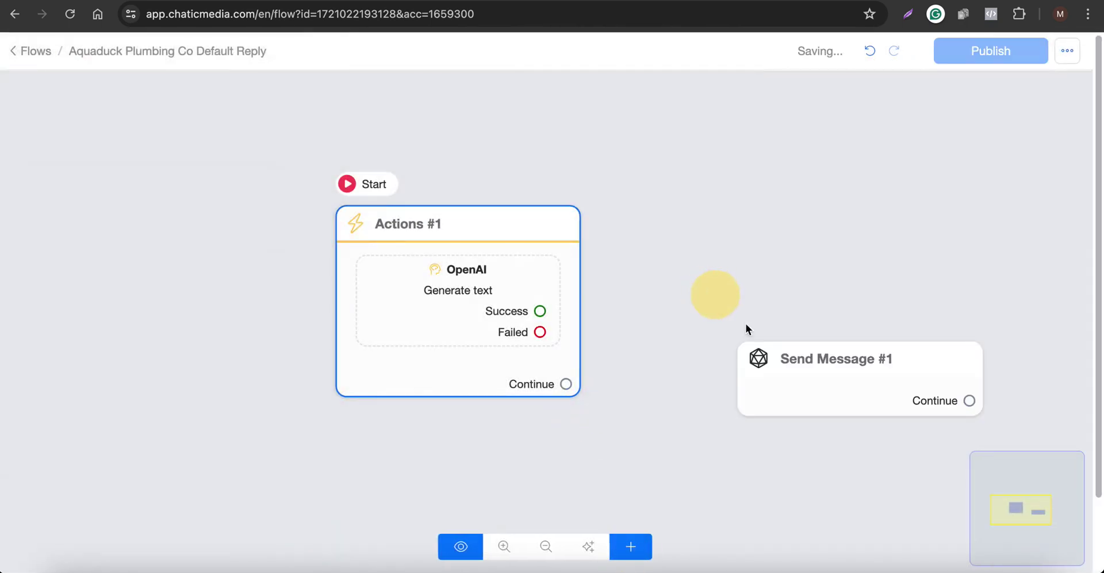
drag(541, 318, 779, 222)
- Add a text block containing the {{ai output}} custom field to Send Message #1
click(779, 222)
click(110, 363)
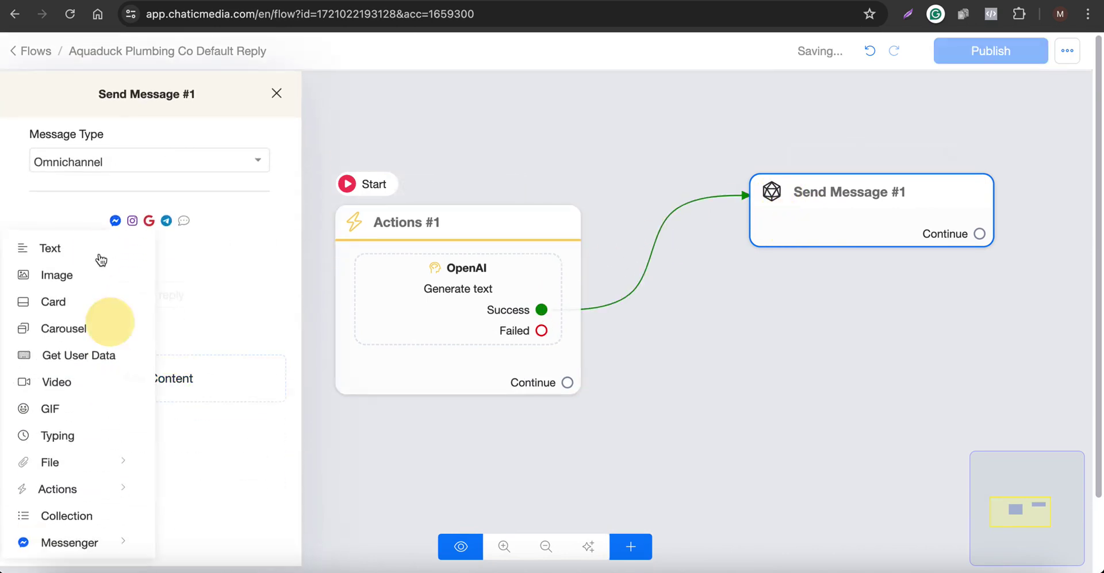
click(51, 247)
click(195, 275)
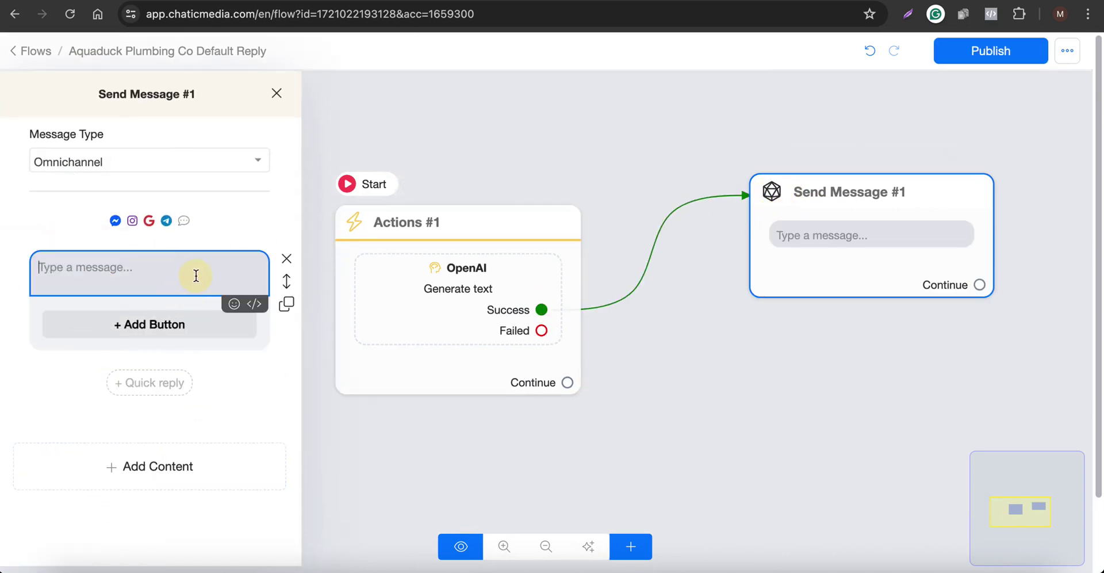
text({ai)
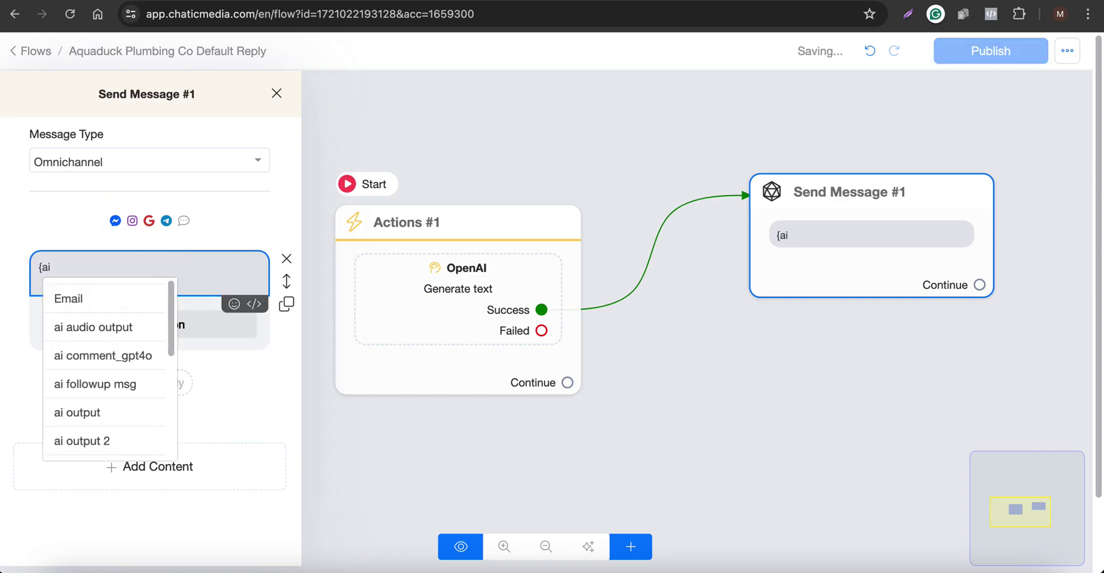
click(89, 414)
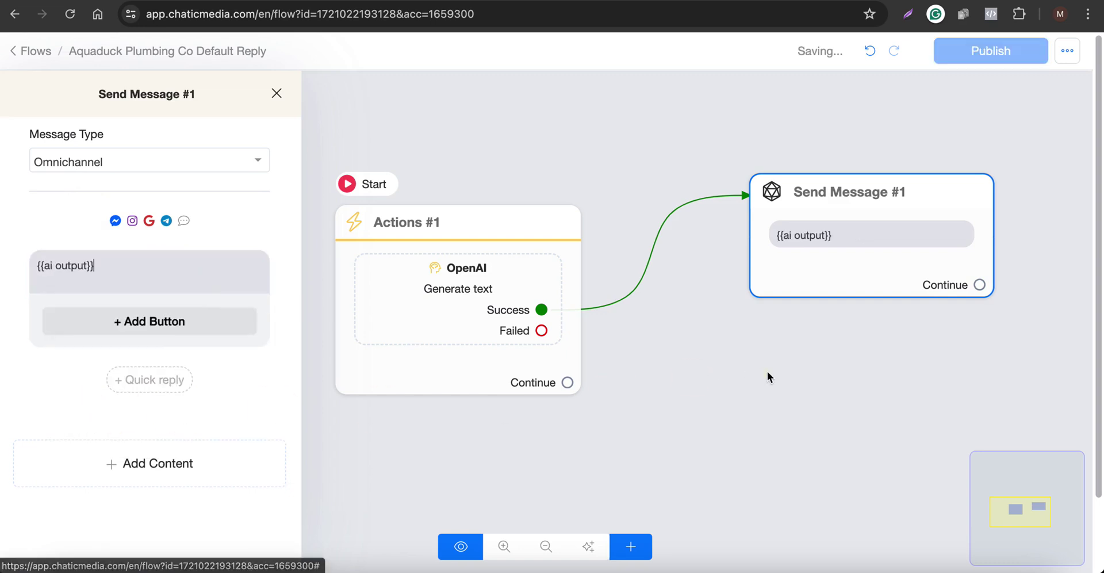
- Add a Wait step between Actions #1 and Send Message #1 and set its duration to 5 seconds
click(513, 358)
drag(513, 358, 340, 341)
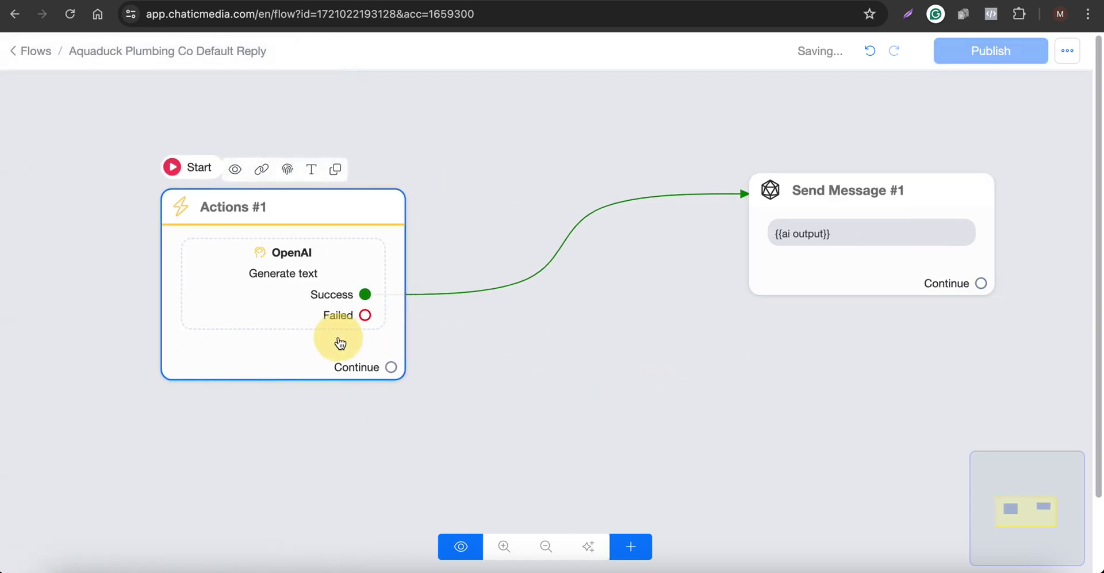
click(631, 547)
click(667, 458)
drag(837, 429, 612, 241)
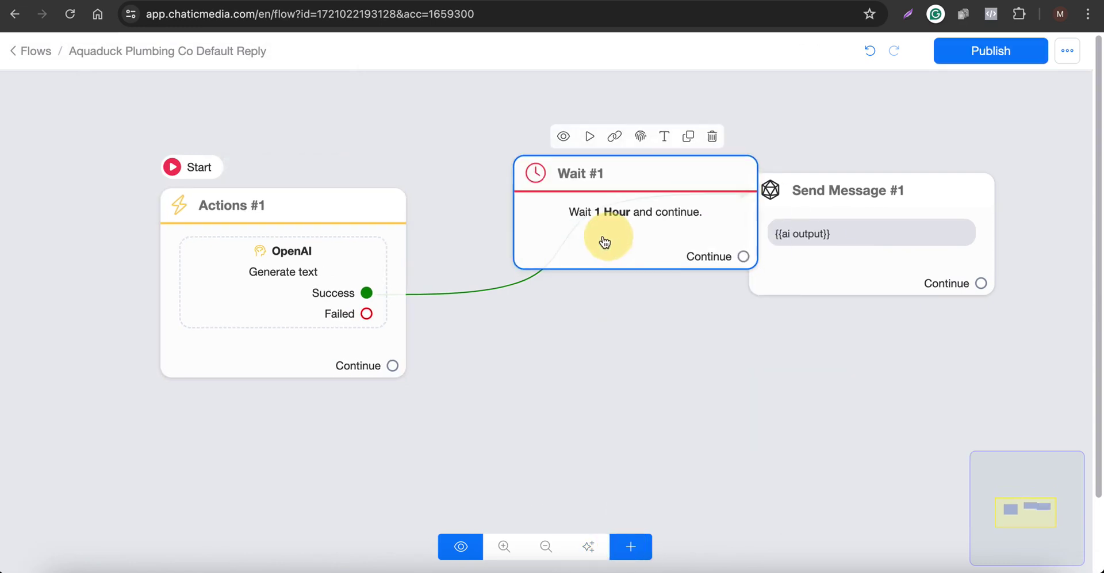
click(612, 241)
click(247, 225)
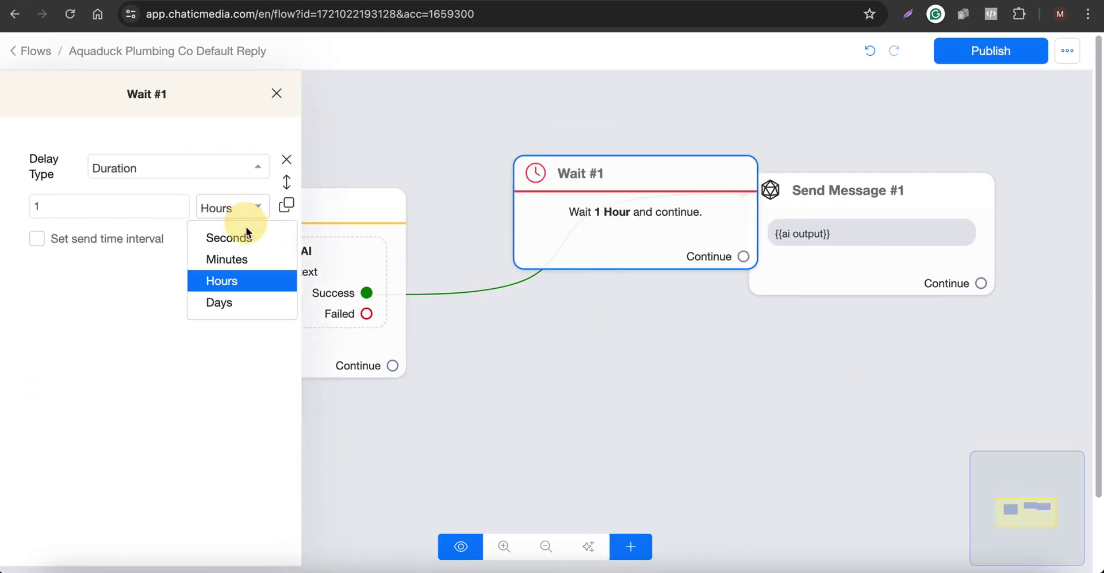
click(230, 238)
drag(44, 206, 1, 201)
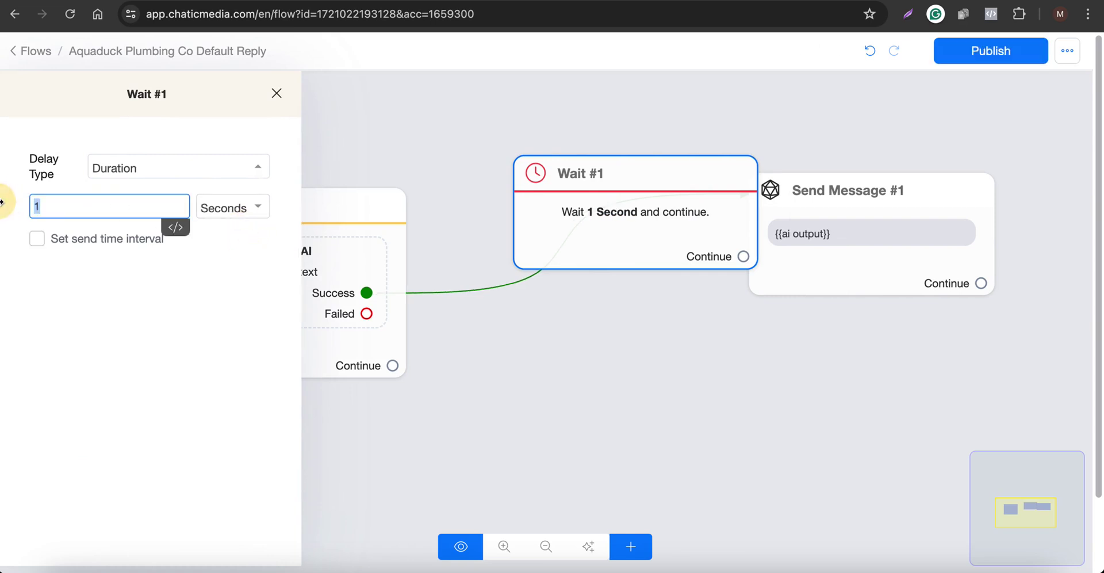
text(5)
click(636, 339)
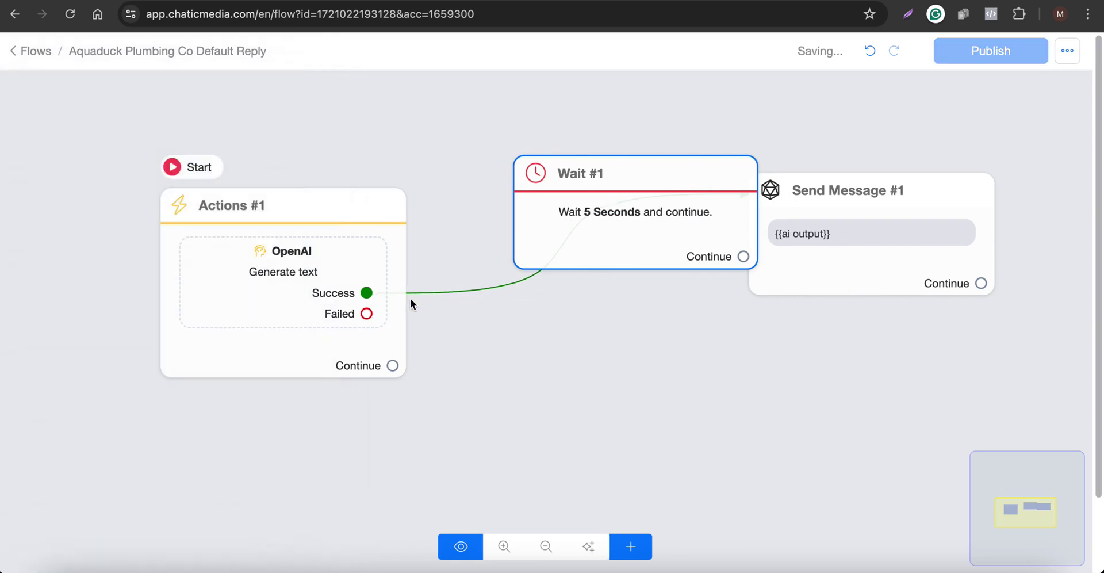
- Route the OpenAI action's Success output to Wait #1, and connect the wait's Continue output to Send Message #1
drag(371, 299, 554, 209)
drag(799, 230, 937, 222)
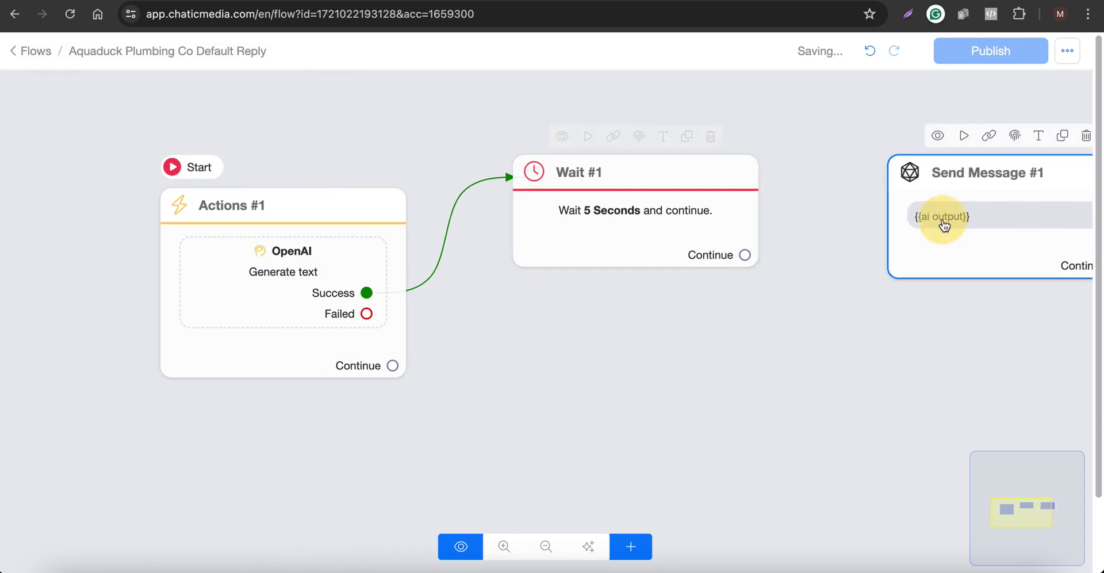
drag(742, 257, 944, 215)
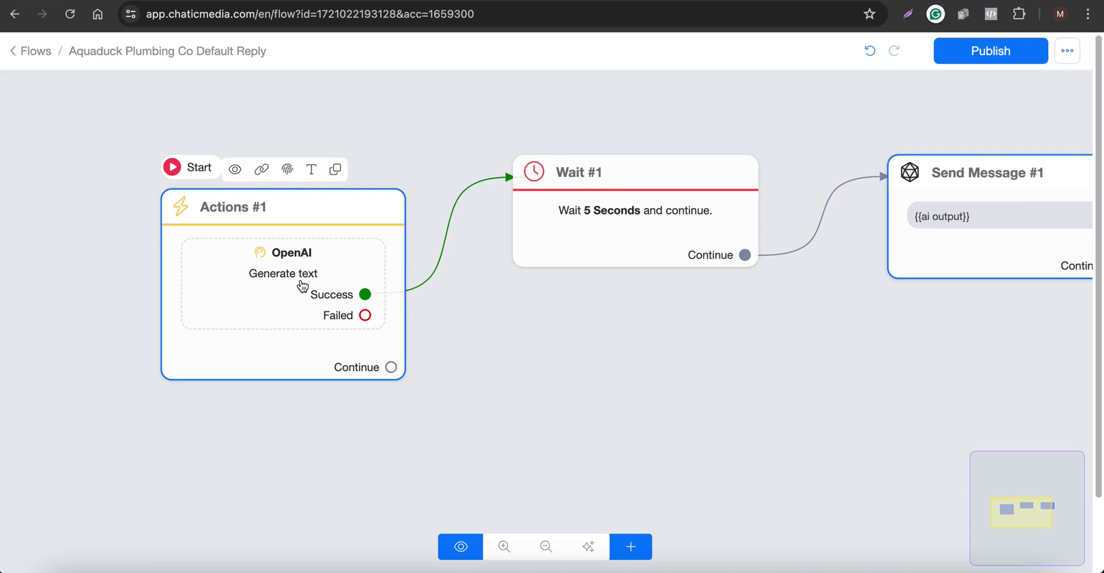
- Review the delay units available for the Wait step
click(741, 217)
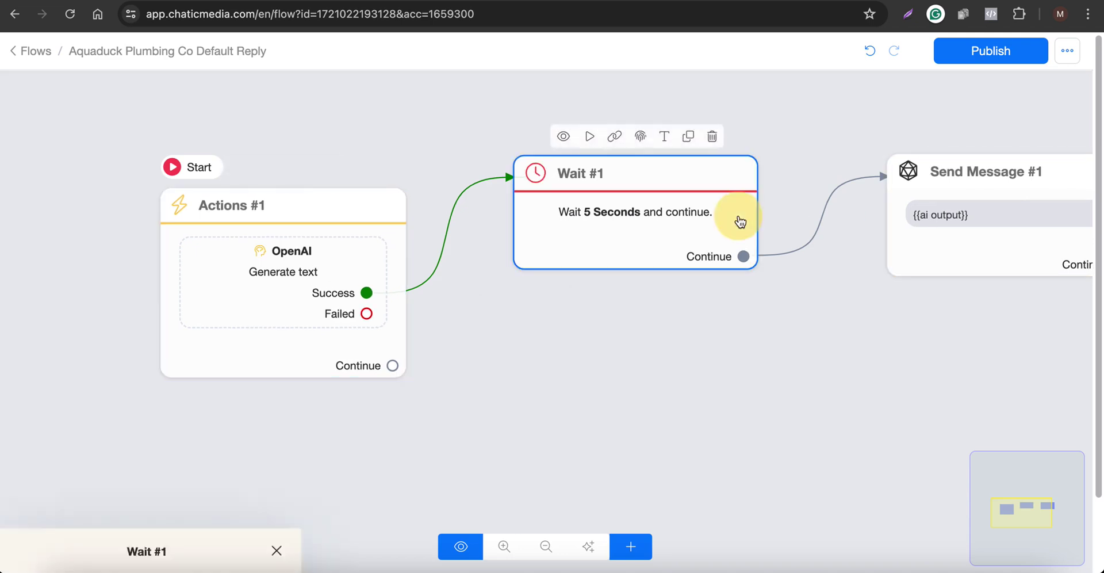
click(235, 209)
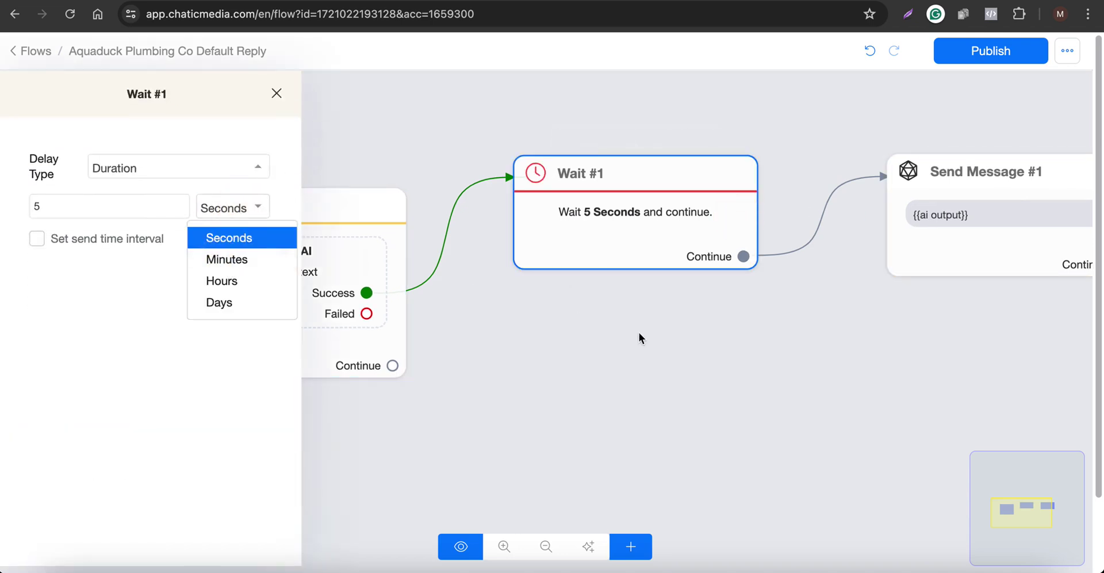
click(641, 338)
click(626, 160)
- Add a button beneath the {{ai output}} text in Send Message #1 with Open Website as its action
click(934, 165)
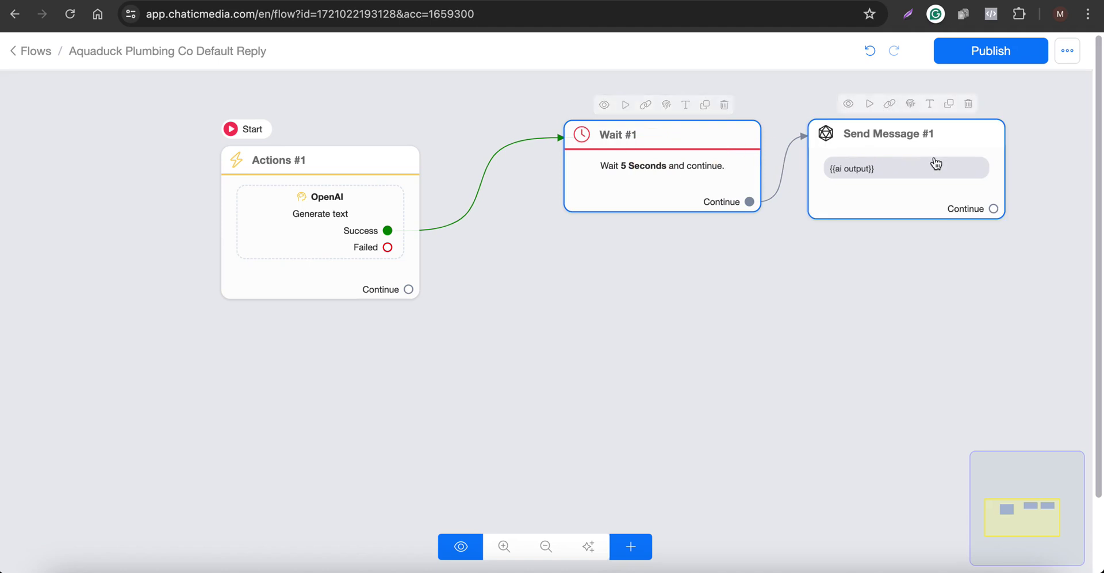
click(183, 275)
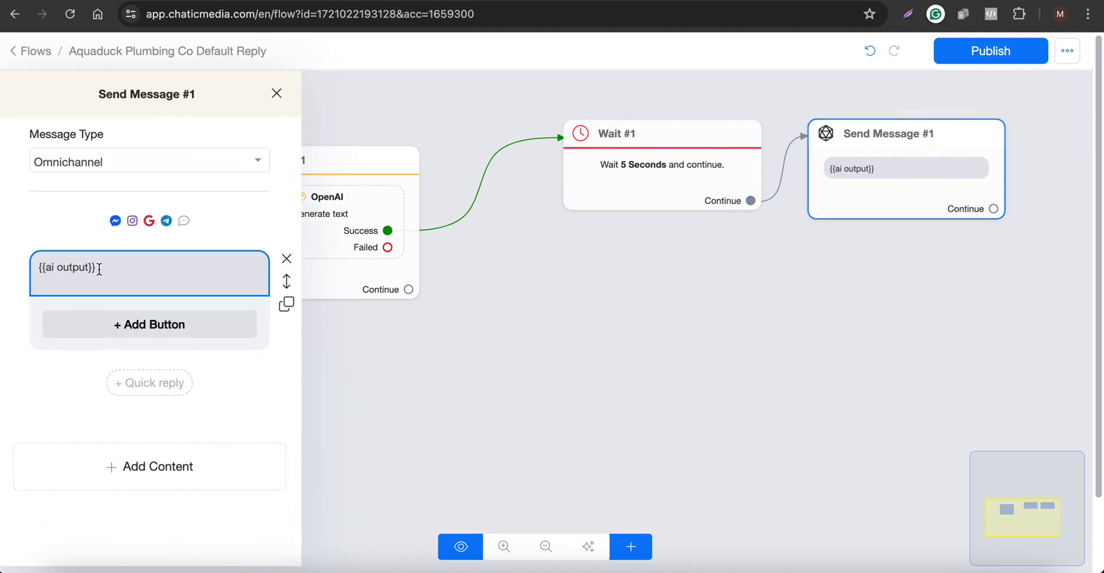
drag(99, 269, 4, 267)
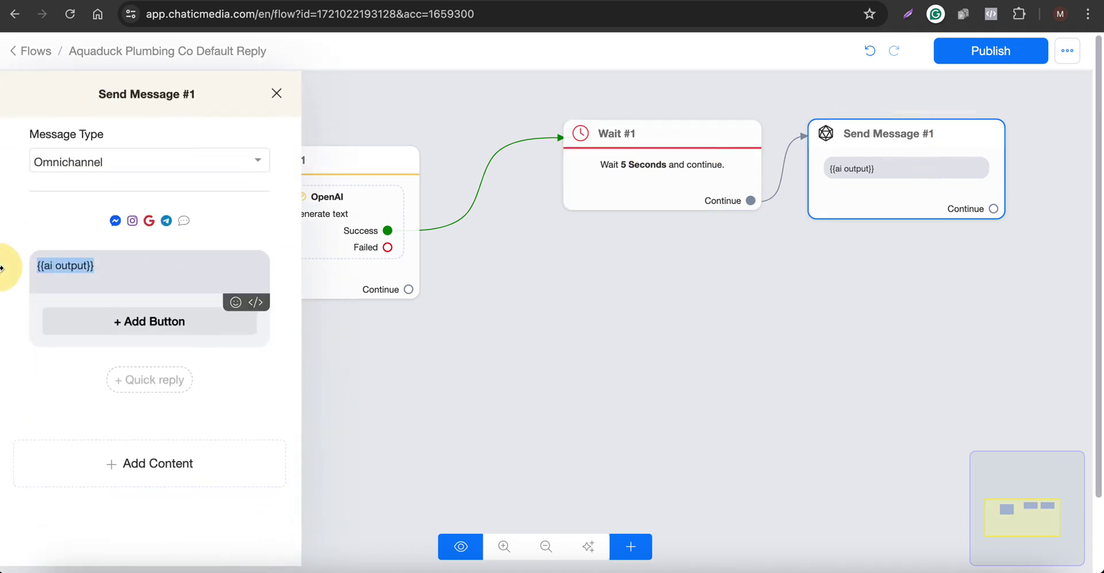
click(136, 323)
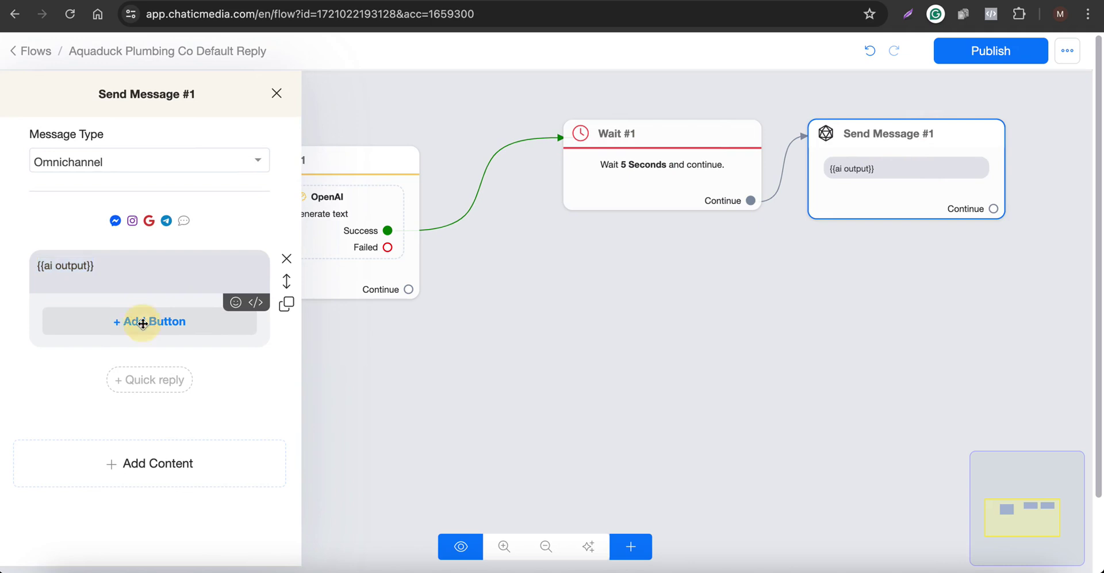
click(151, 320)
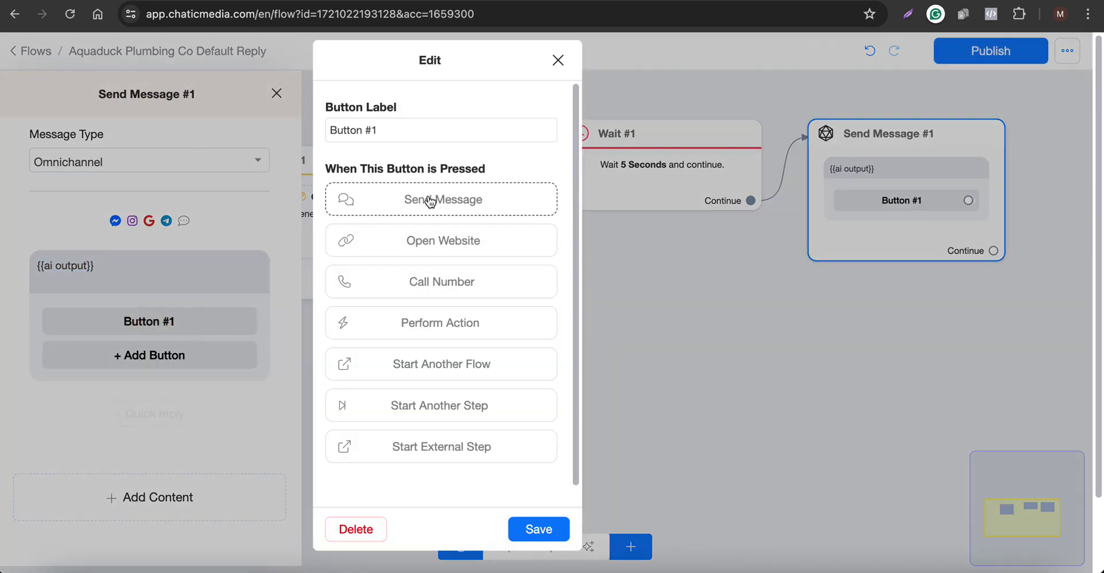
click(418, 242)
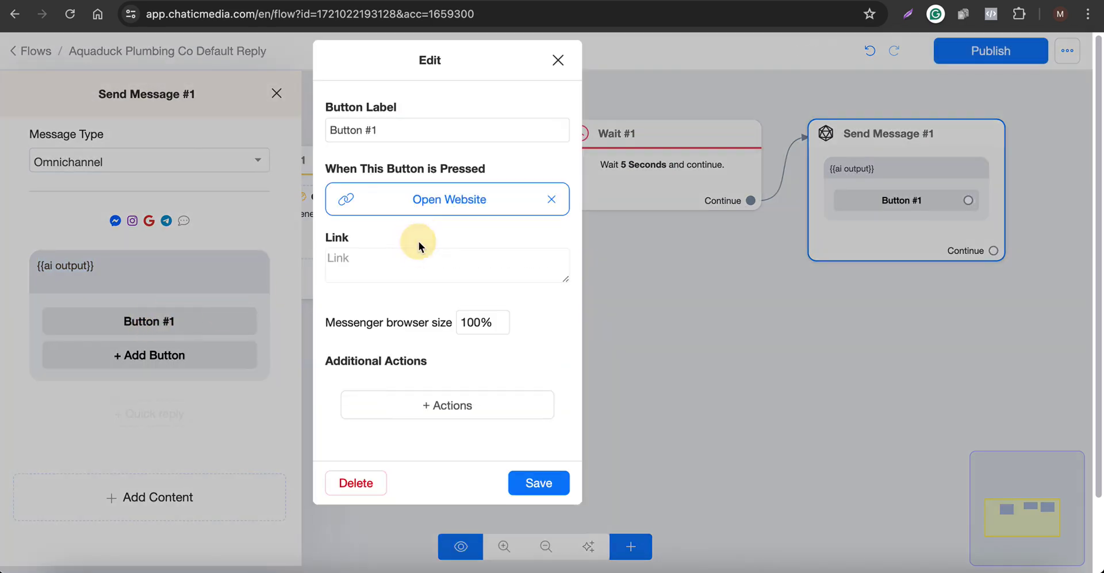
- Label the new message button "Book An Appointment"
triple_click(412, 128)
text(Shce)
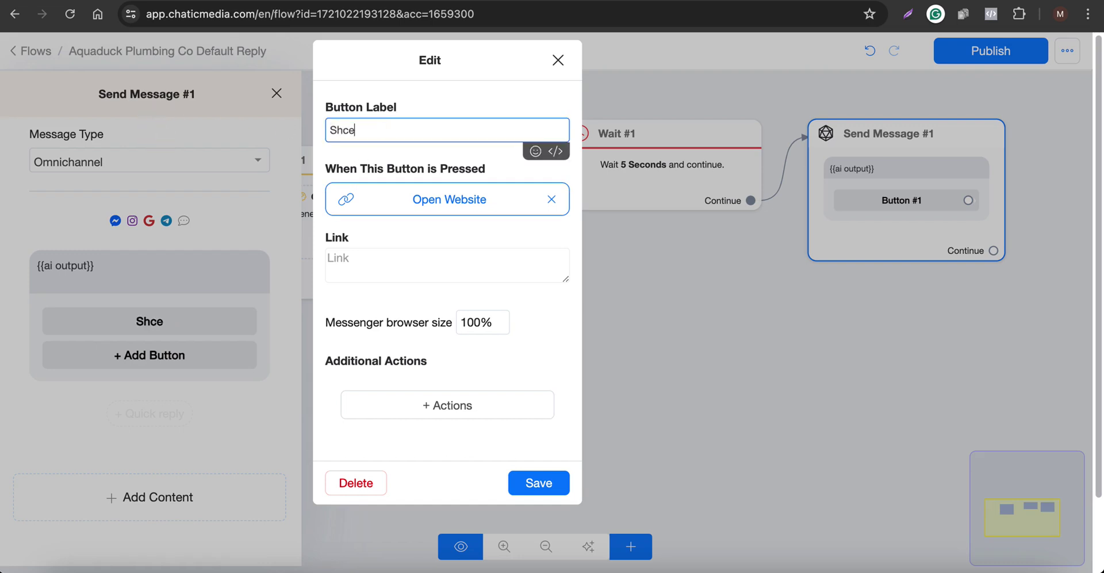
key(BackSpace)
text(Book An Appointyme)
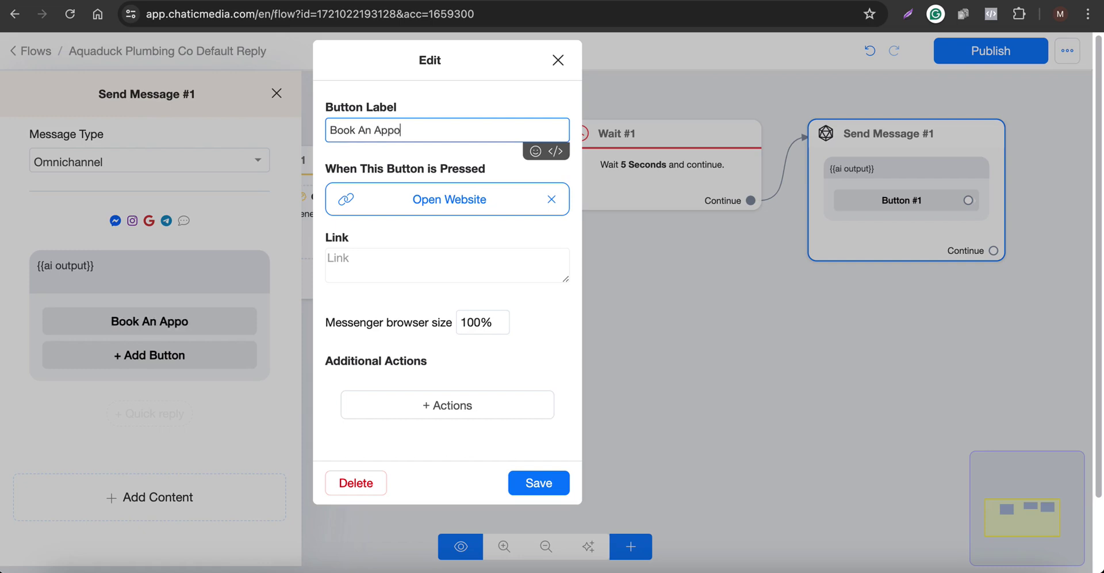
key(BackSpace)
key(BackSpace)
key(BackSpace)
text(ment)
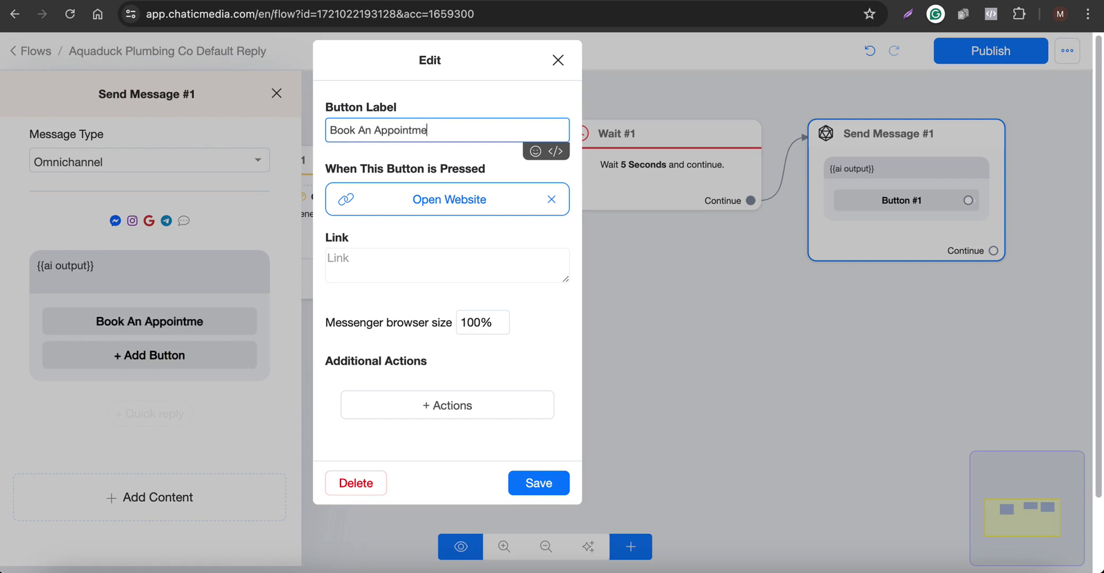
- Set the Book An Appointment button's link to call.chaticmedia.com and save the button
click(403, 265)
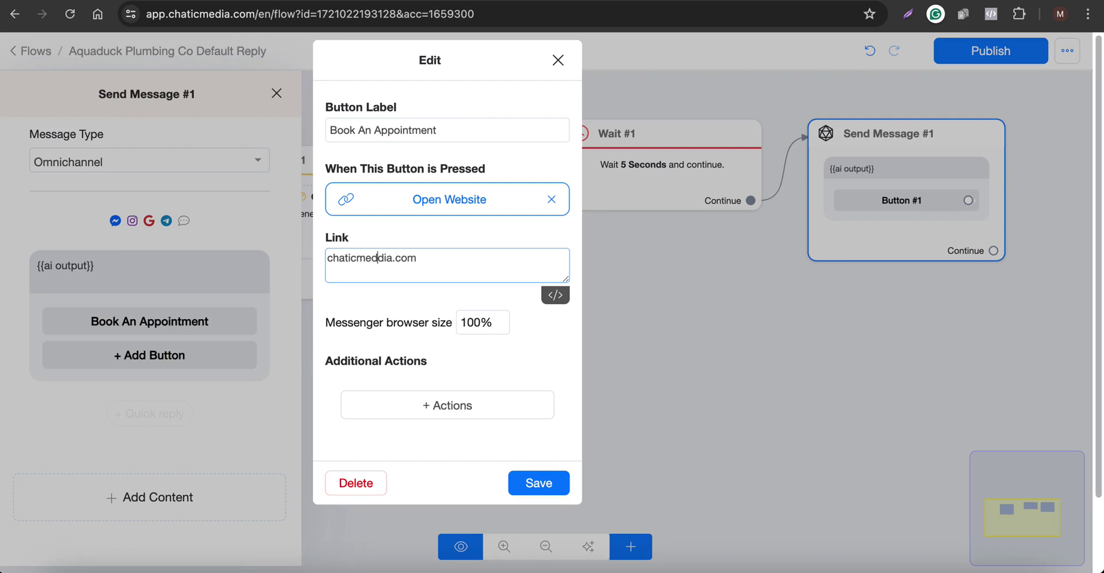
click(326, 258)
text(call.)
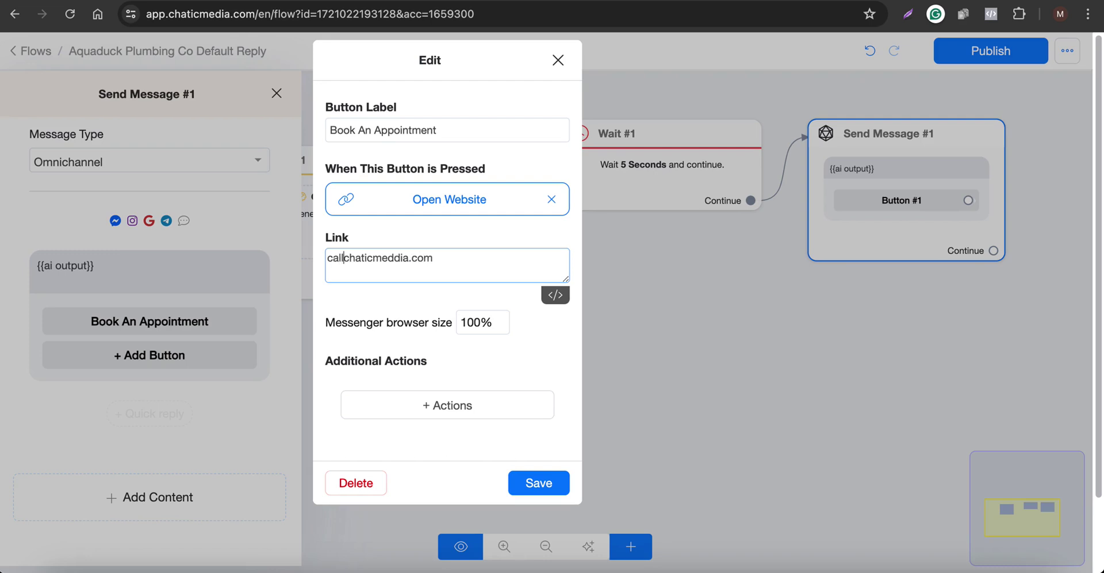
key(Right)
triple_click(424, 131)
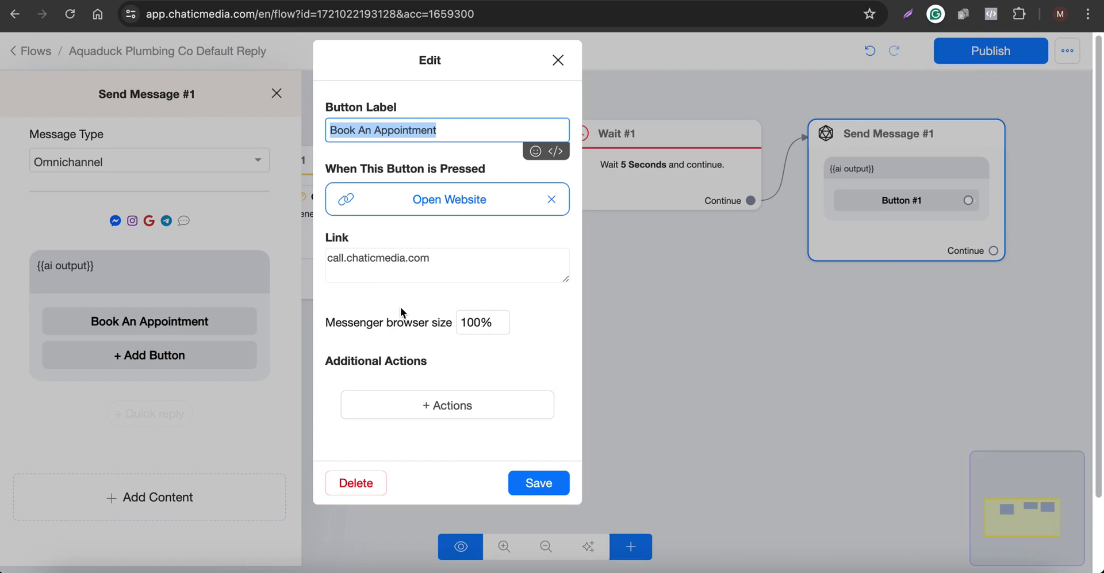
click(539, 482)
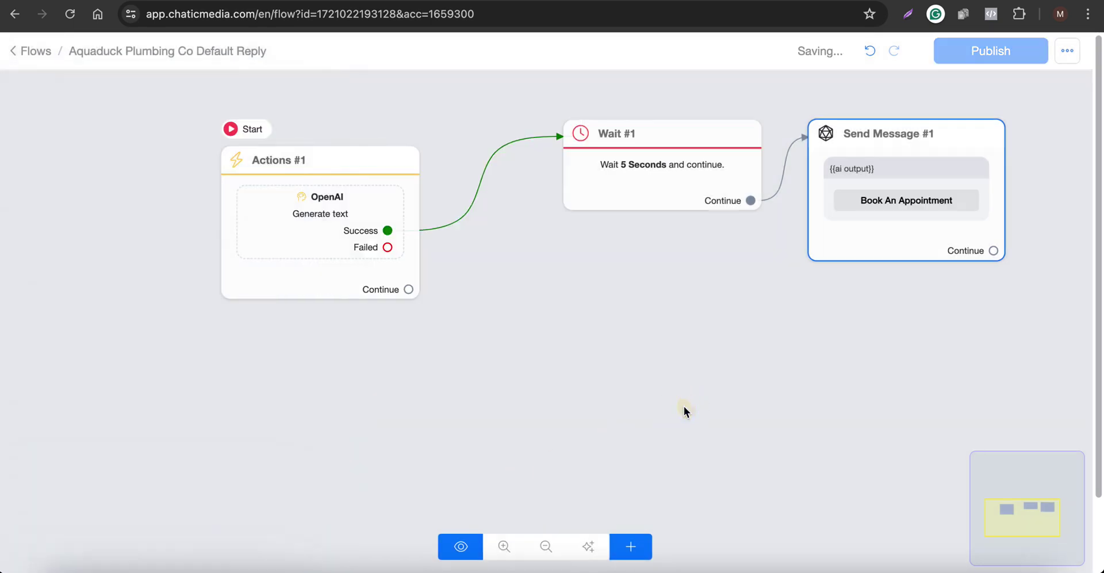
- Move the Wait #1 block closer to Actions #1 on the flow canvas
scroll(883, 183, up, 5)
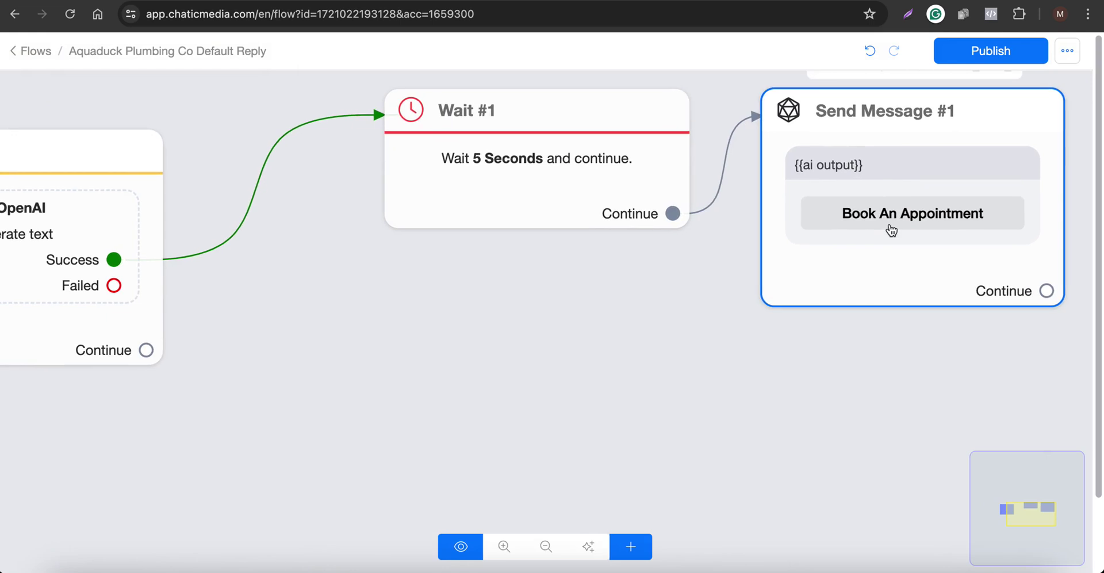
scroll(892, 229, down, 2)
click(654, 216)
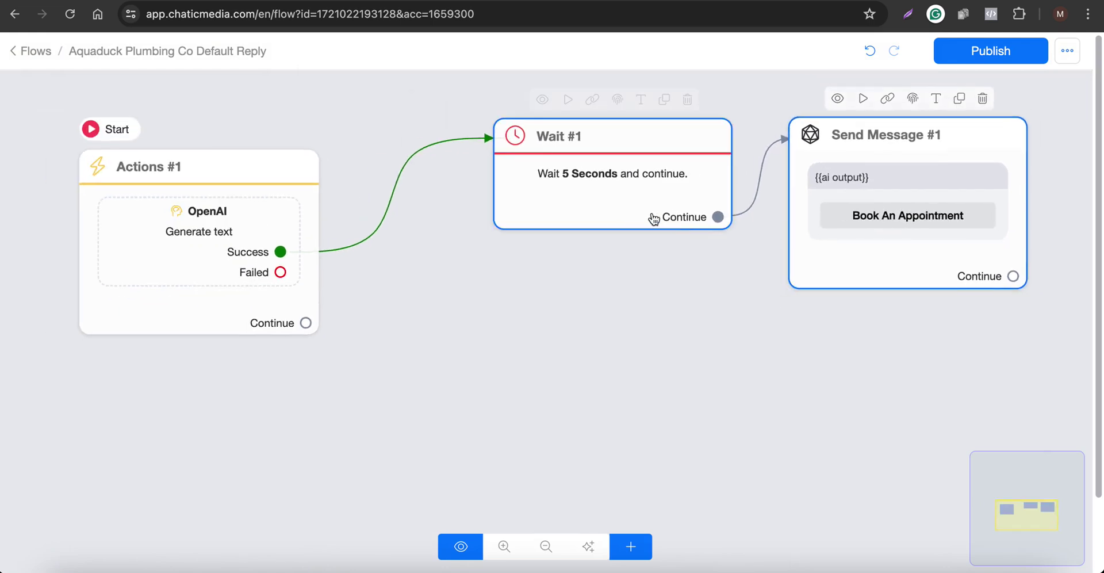
drag(654, 216, 391, 236)
scroll(351, 237, down, 2)
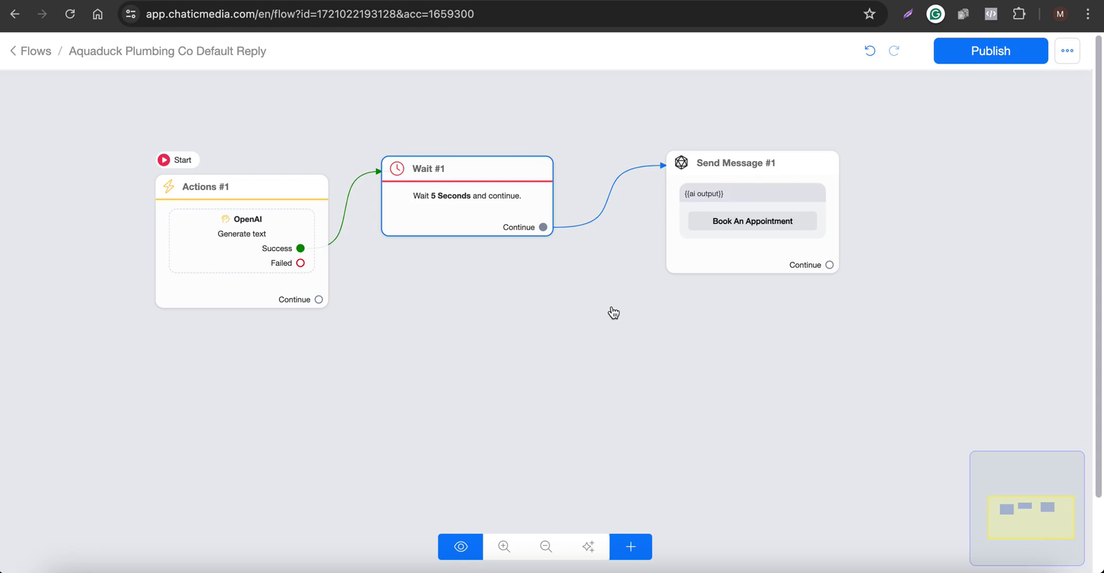
- Add a quick reply to Send Message #1 and try to draw a connection from it to a new step
scroll(627, 230, right, 5)
scroll(695, 205, up, 3)
click(633, 207)
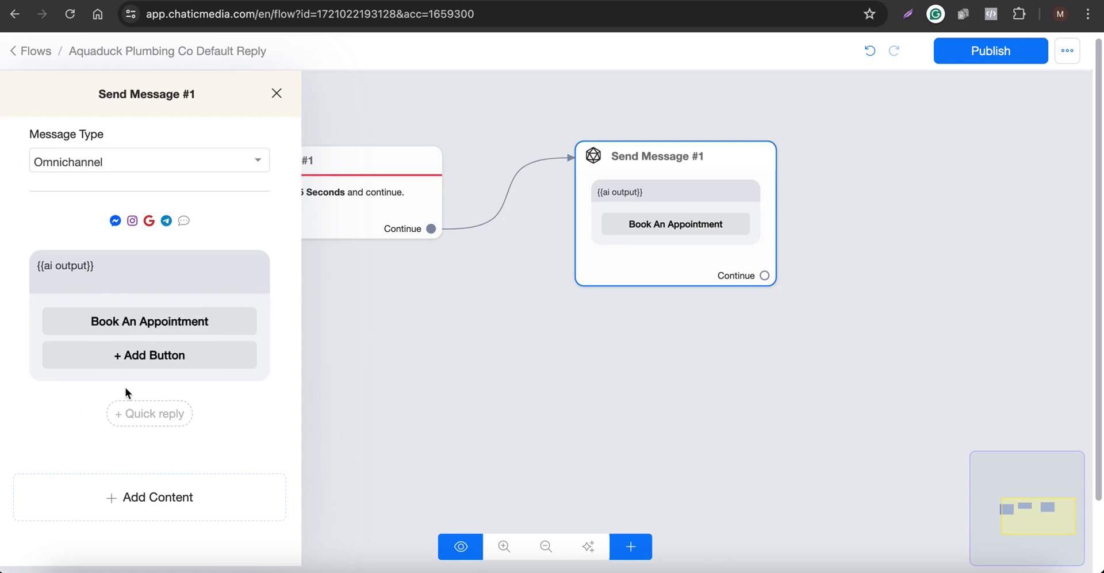
click(137, 416)
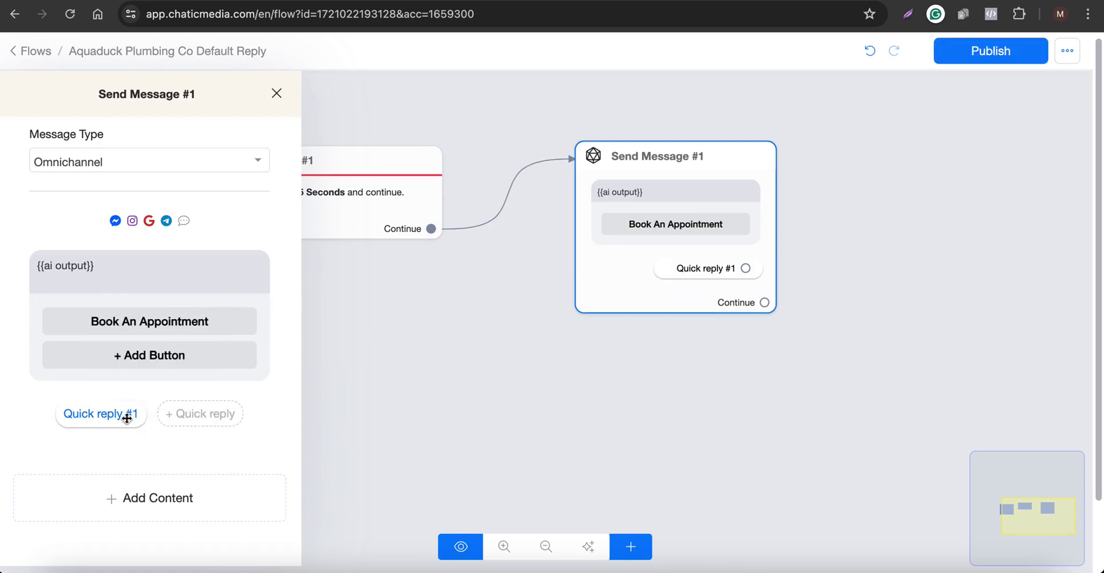
click(729, 305)
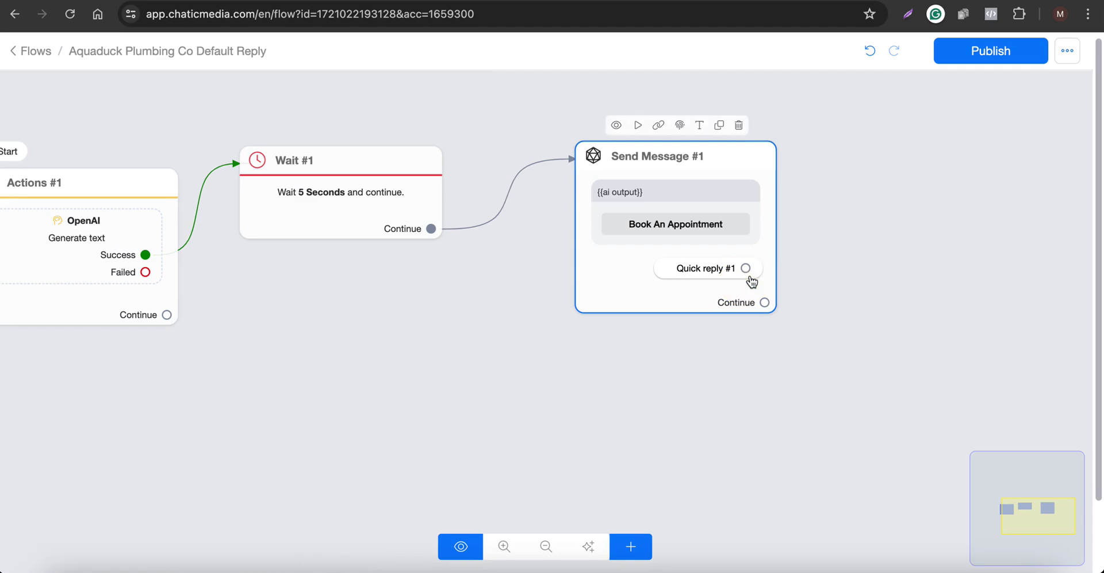
drag(751, 269, 945, 160)
click(900, 315)
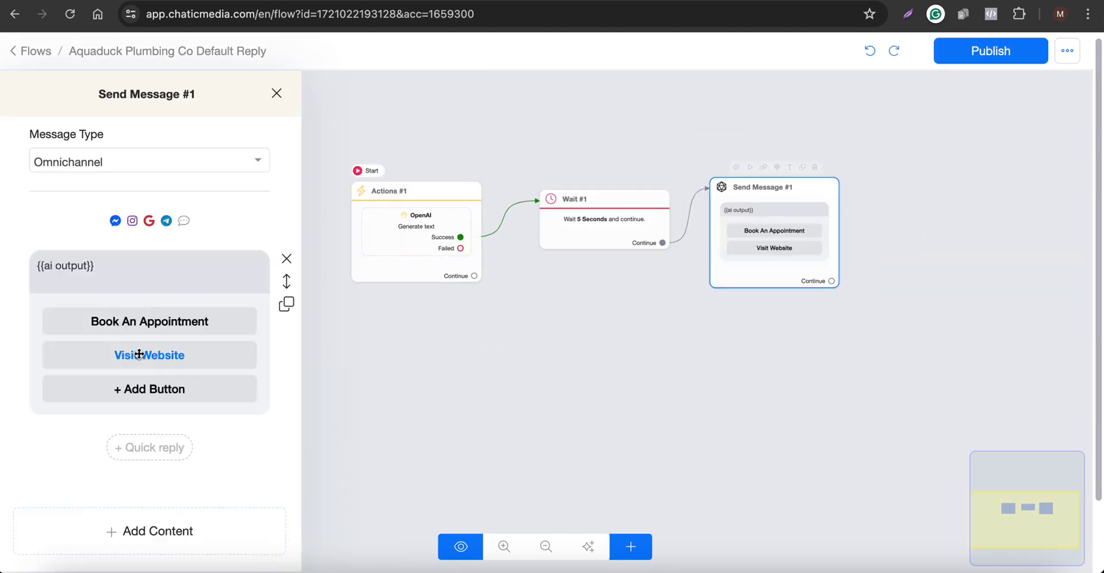
- Review the label and link of the Visit Website button in Send Message #1 without changing them
click(141, 355)
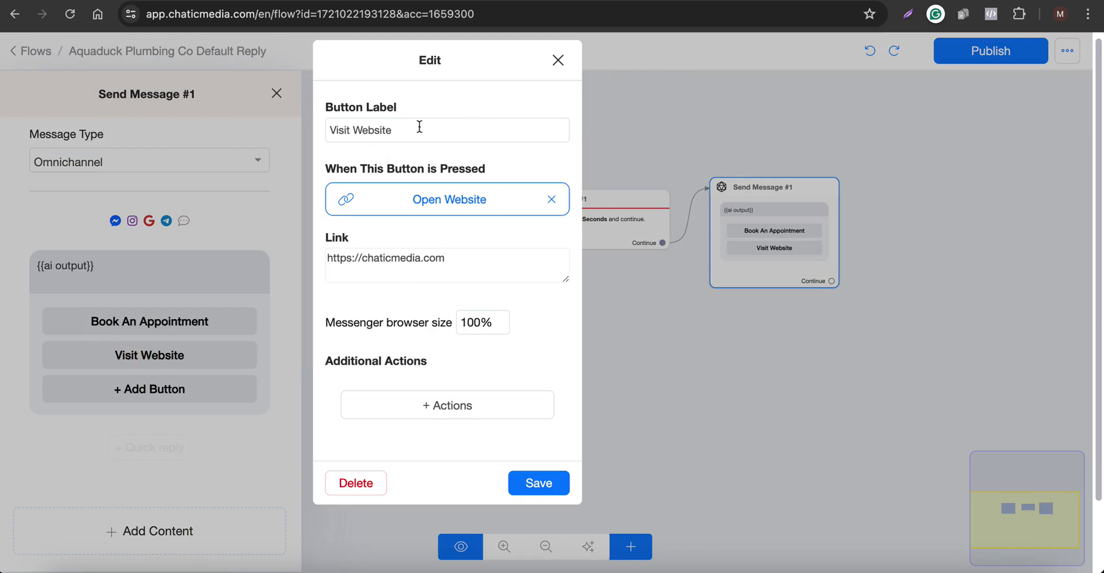
drag(420, 126, 276, 103)
drag(505, 258, 247, 256)
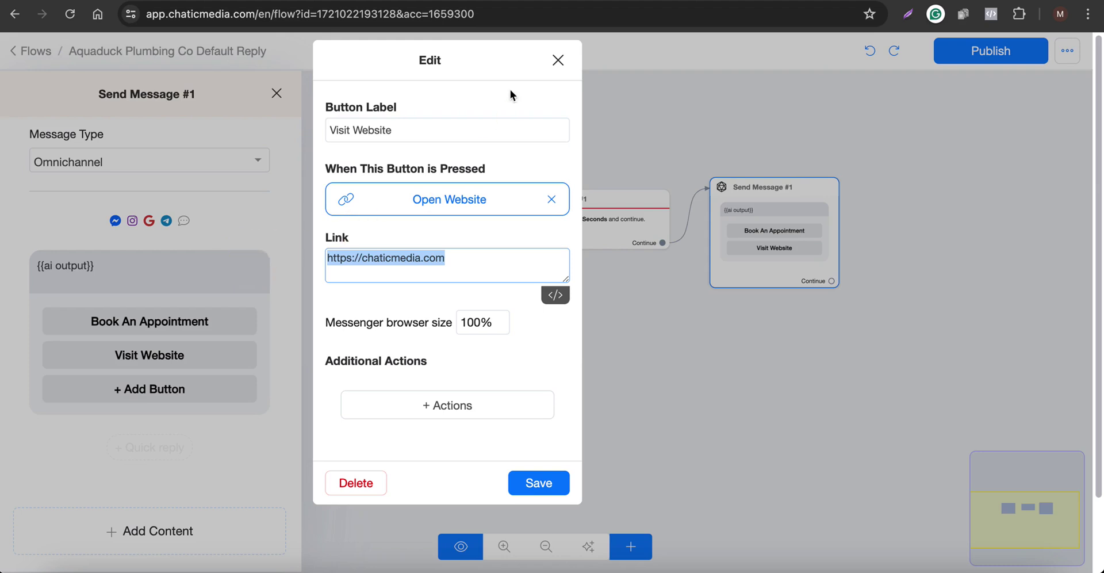
click(558, 63)
click(669, 136)
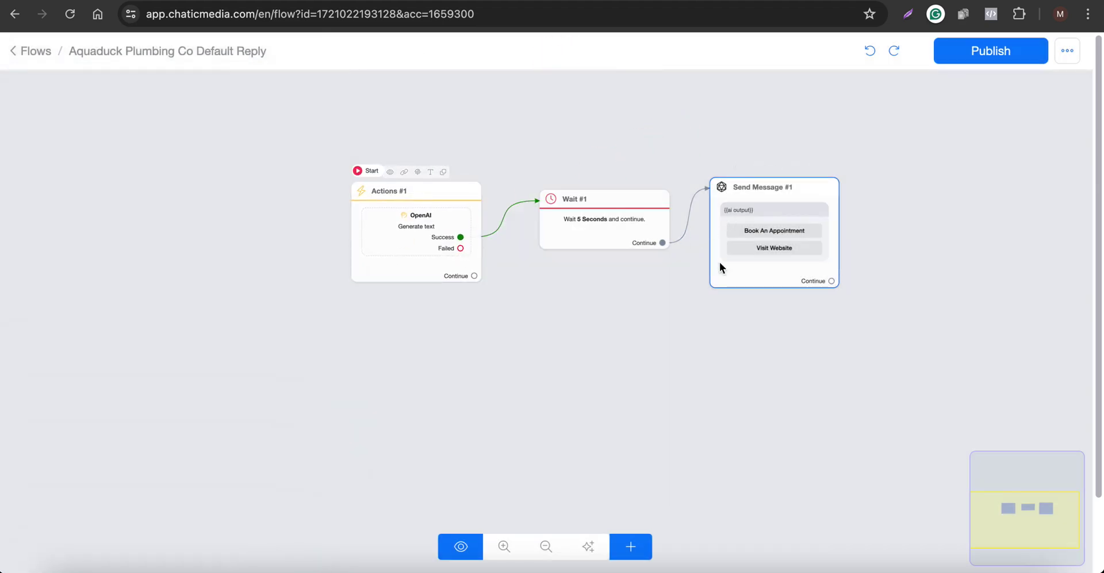
- Publish the flow and send the test message "hi" in the demo webchat
click(988, 58)
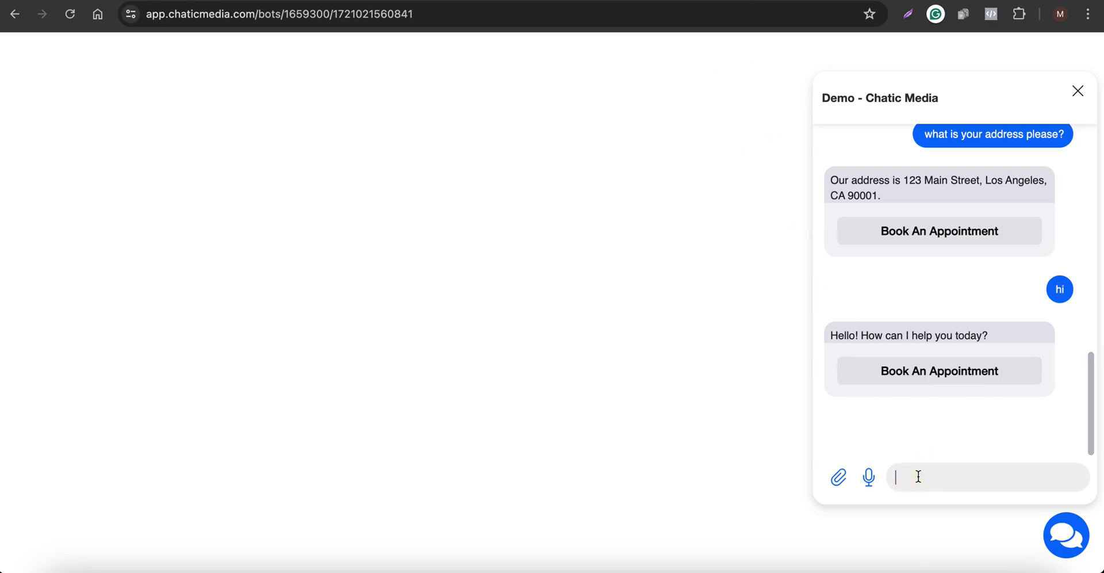
text(hi)
key(Return)
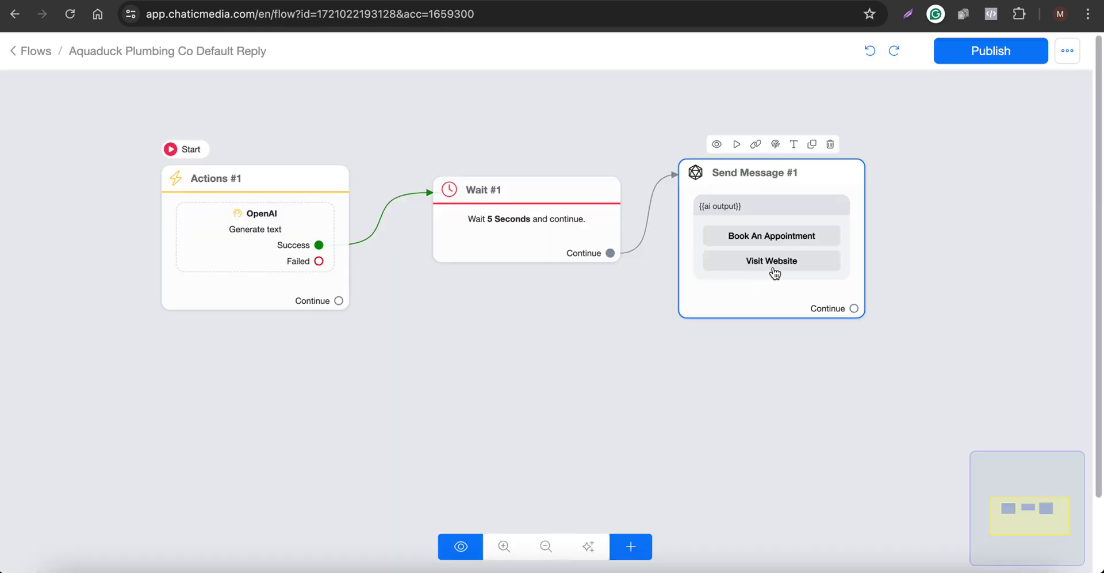
- Add a Condition step, place it before Actions #1, and make it the flow's starting step
scroll(768, 274, up, 3)
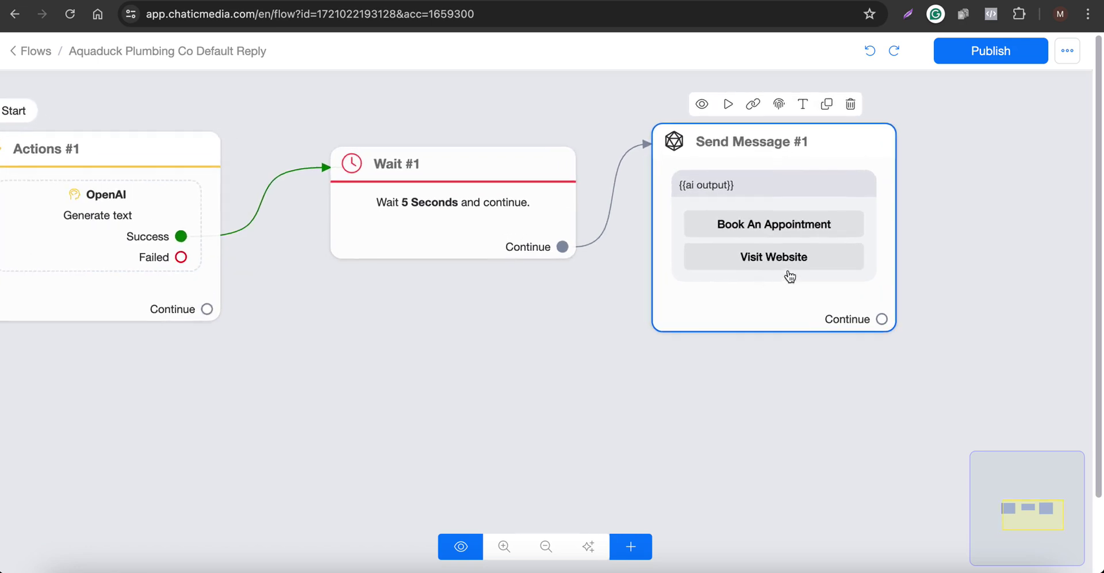
click(637, 547)
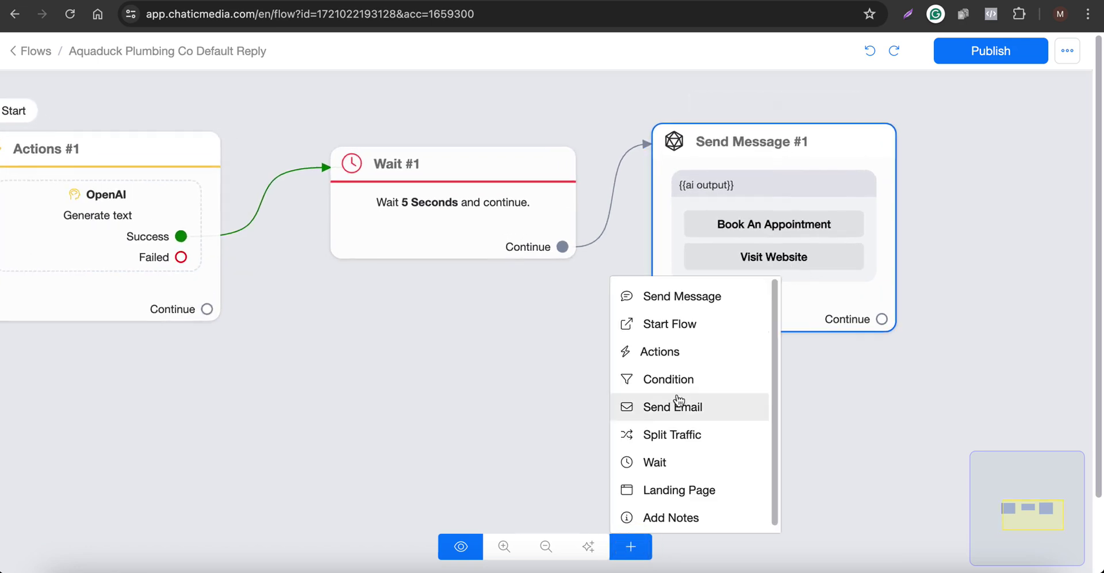
click(690, 381)
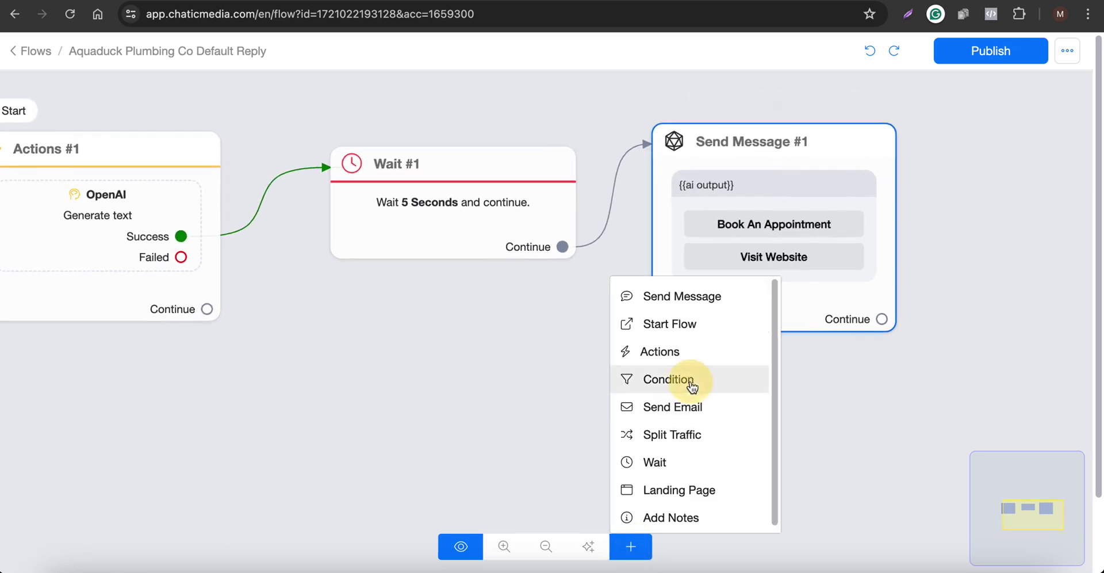
drag(986, 375, 293, 285)
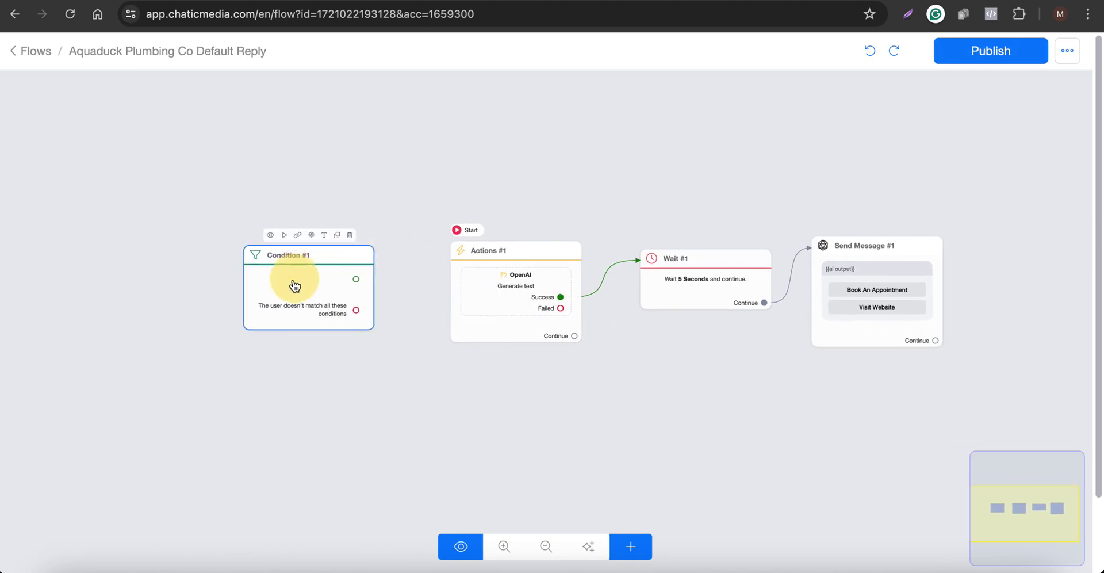
click(283, 236)
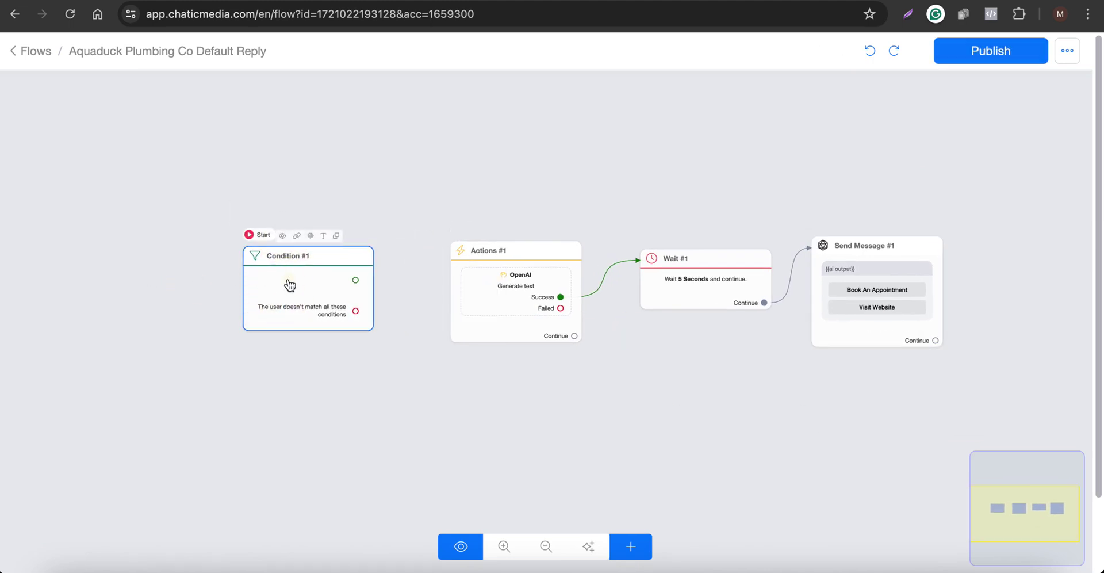
- Add the rule "Current channel Is Webchat" to Condition #1 and save it
click(266, 280)
click(147, 230)
click(307, 98)
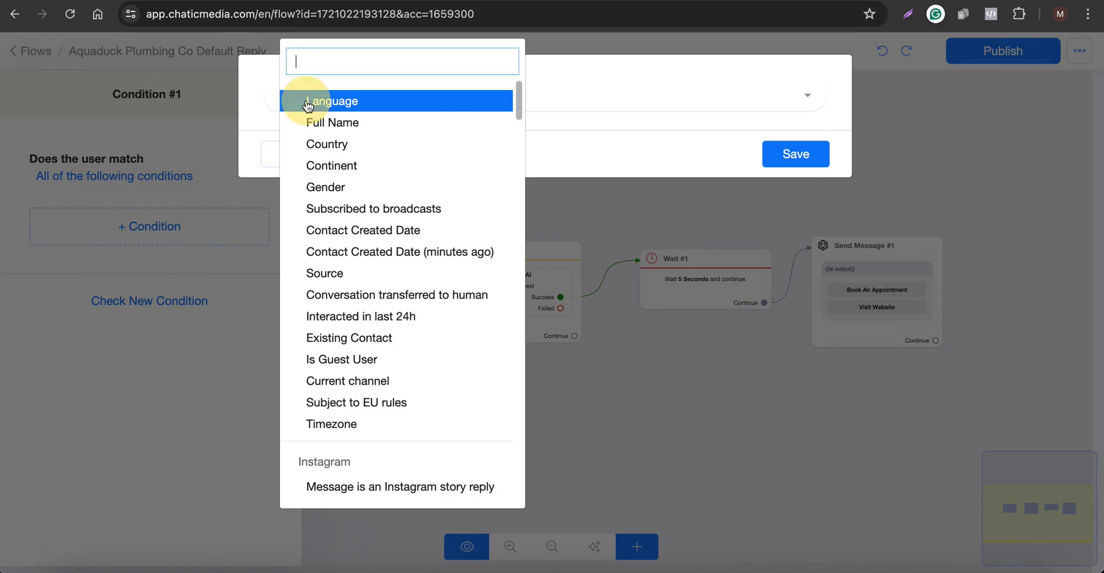
text(cur)
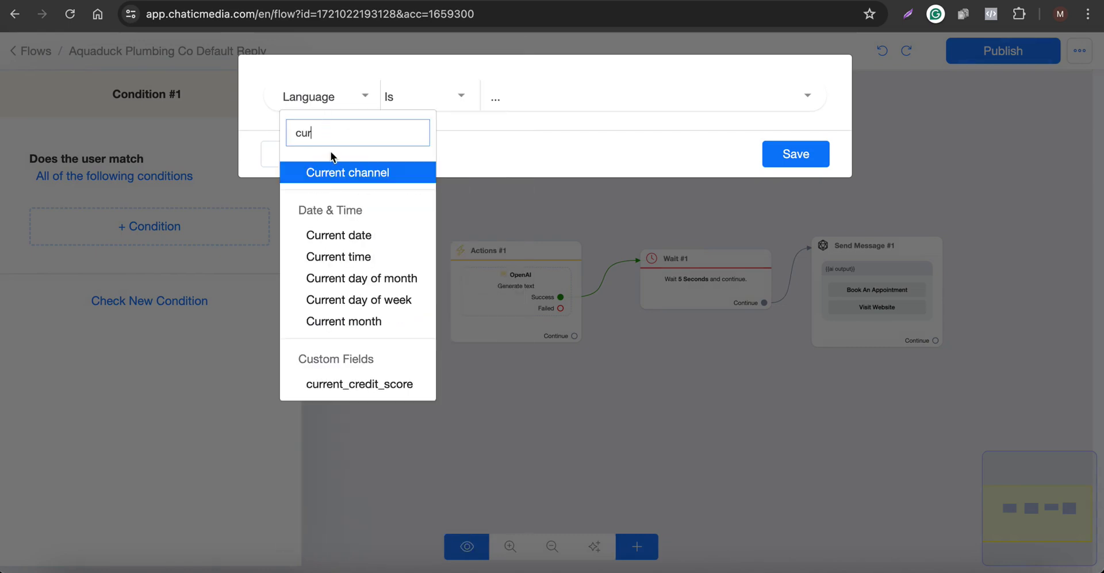
click(344, 171)
click(522, 105)
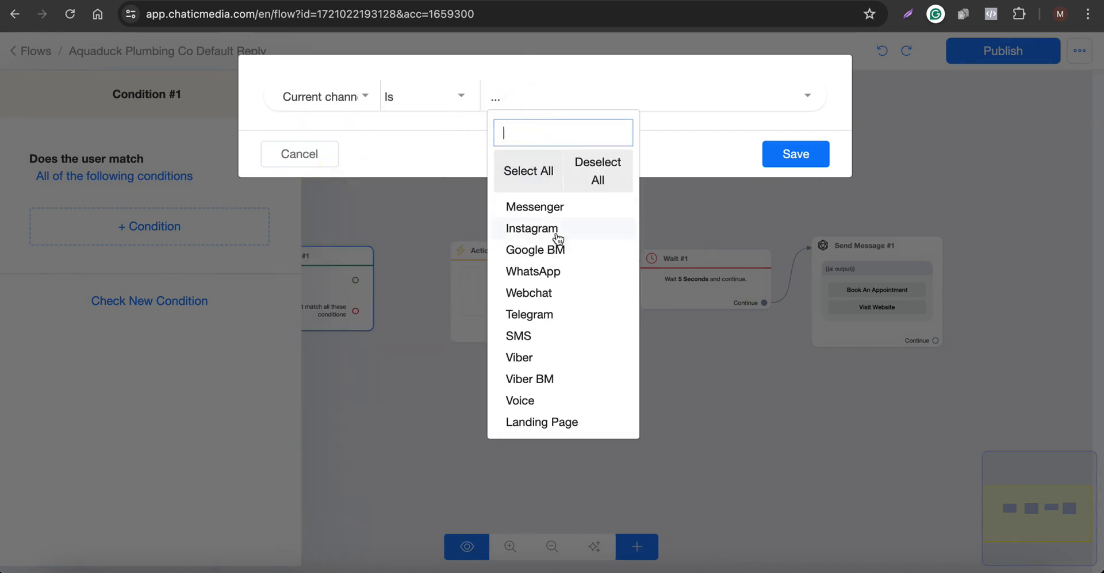
click(546, 294)
click(794, 161)
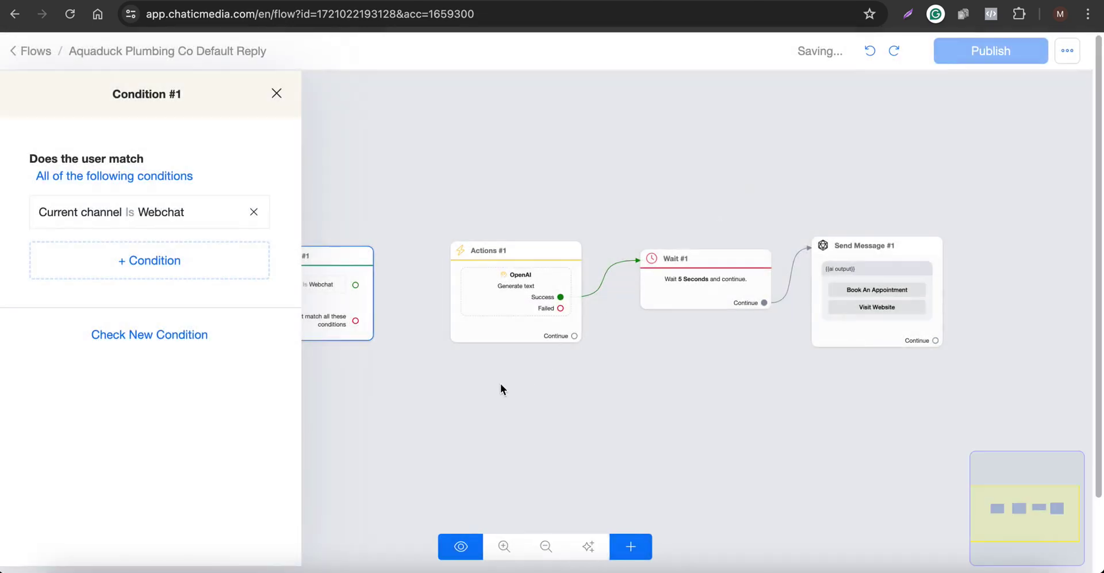
click(404, 352)
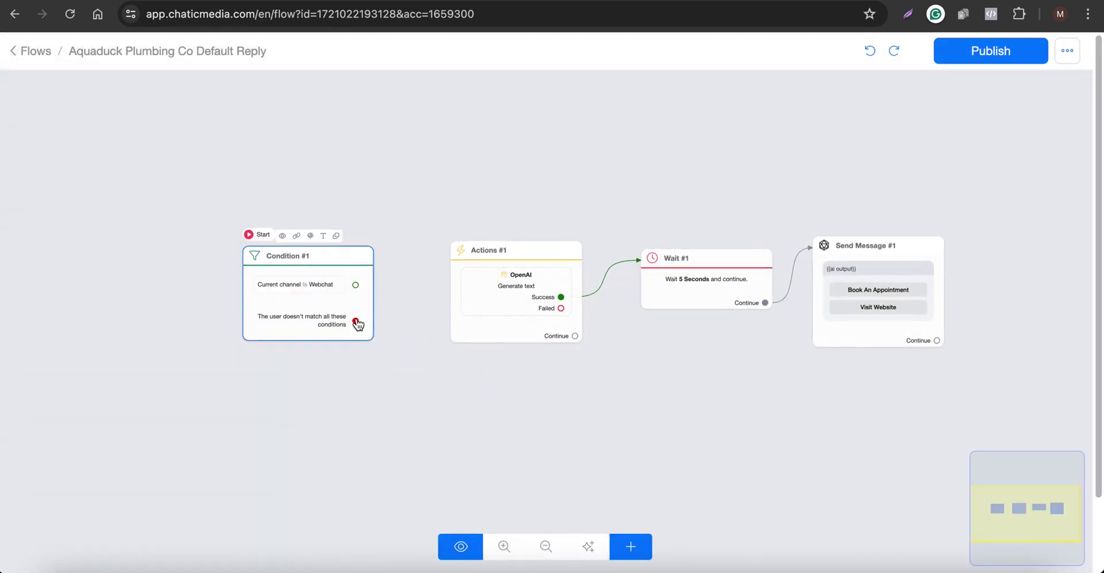
- Connect Condition #1's no-match output to Actions #1, and its Webchat output to a duplicate of Actions #1 placed below the original
drag(355, 320, 481, 291)
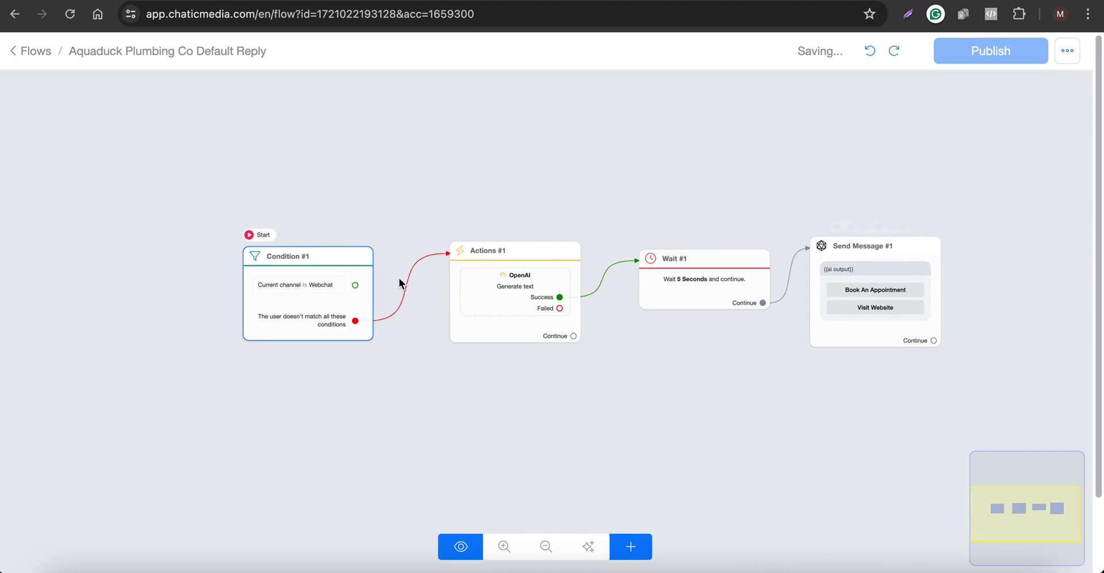
click(543, 231)
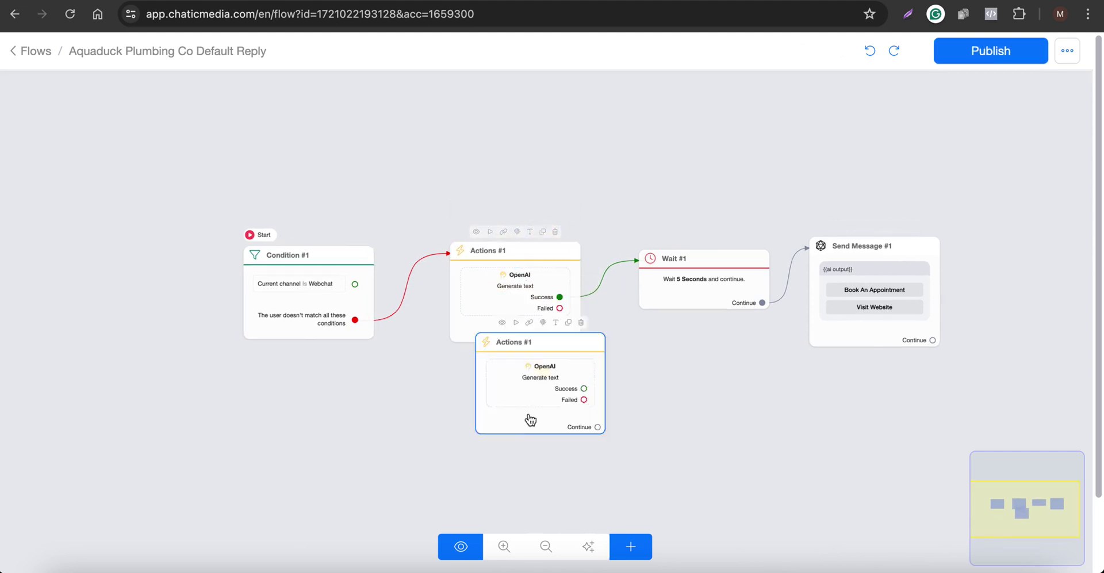
click(406, 337)
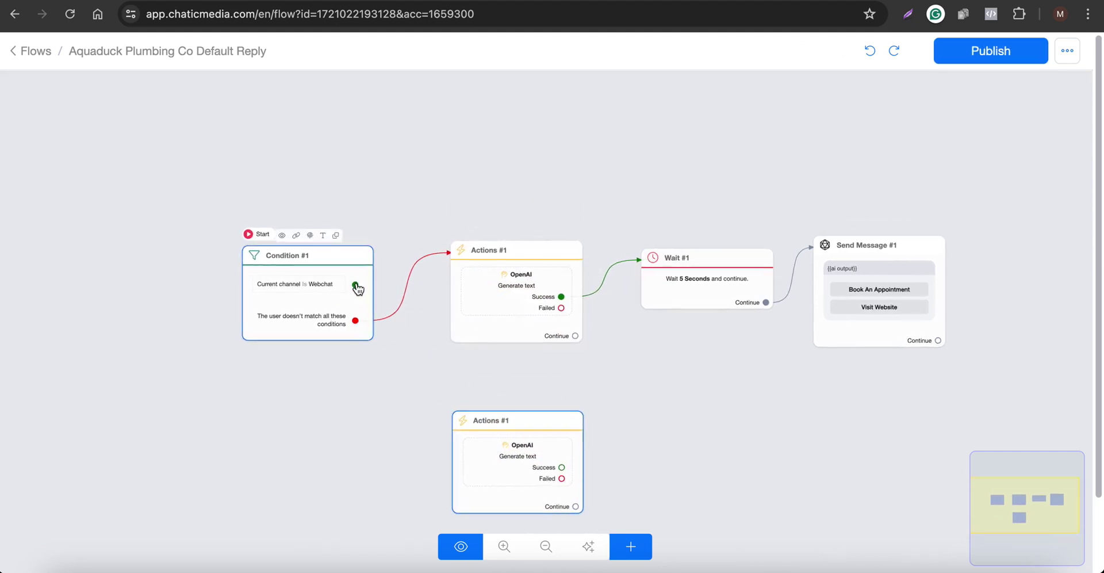
drag(357, 285, 510, 461)
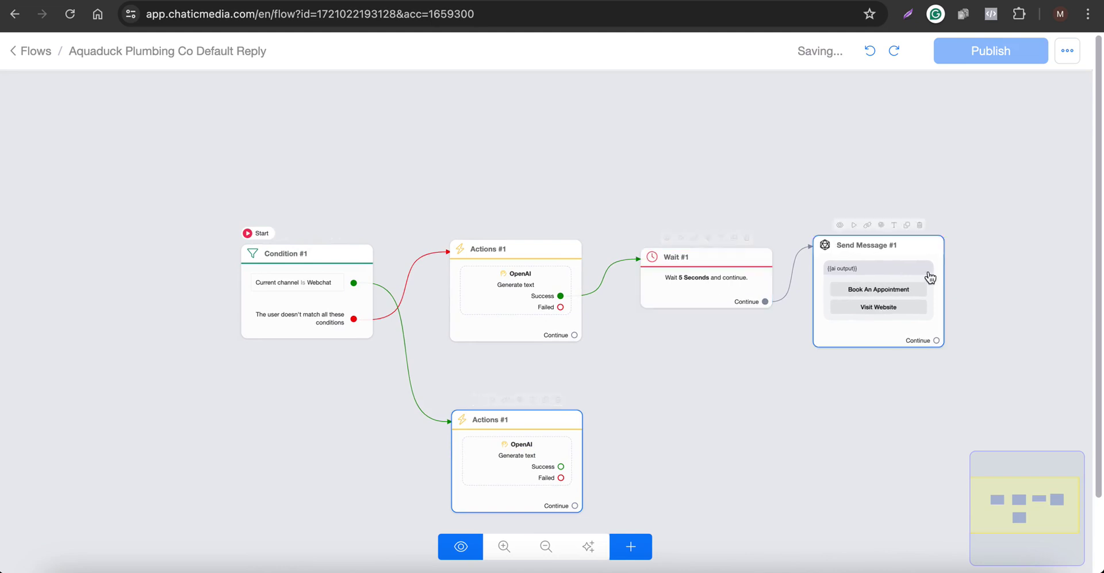
- Duplicate Send Message #1, place the copy beside the duplicated Actions #1, and connect that action's OpenAI Success output to it
click(908, 226)
drag(900, 287, 752, 454)
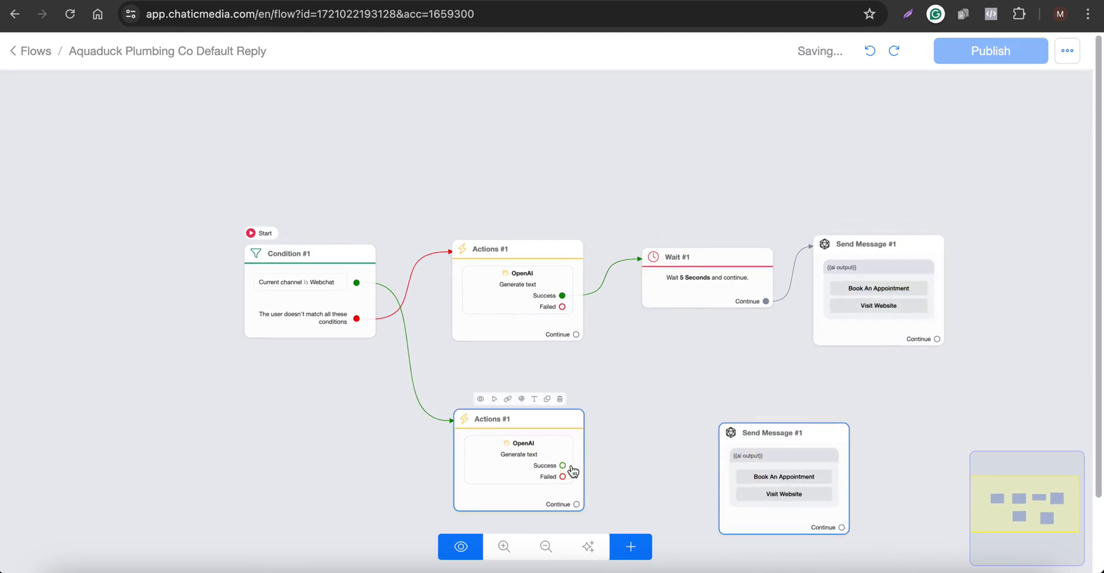
drag(563, 468, 715, 433)
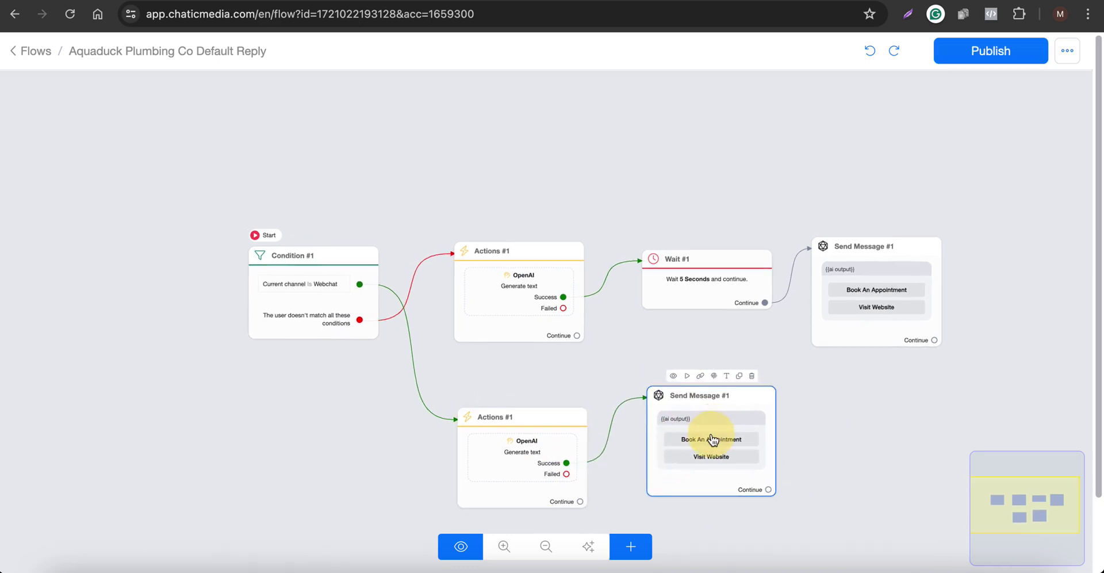
- Remove the Visit Website button from the duplicated Send Message #1 and publish the flow
click(716, 433)
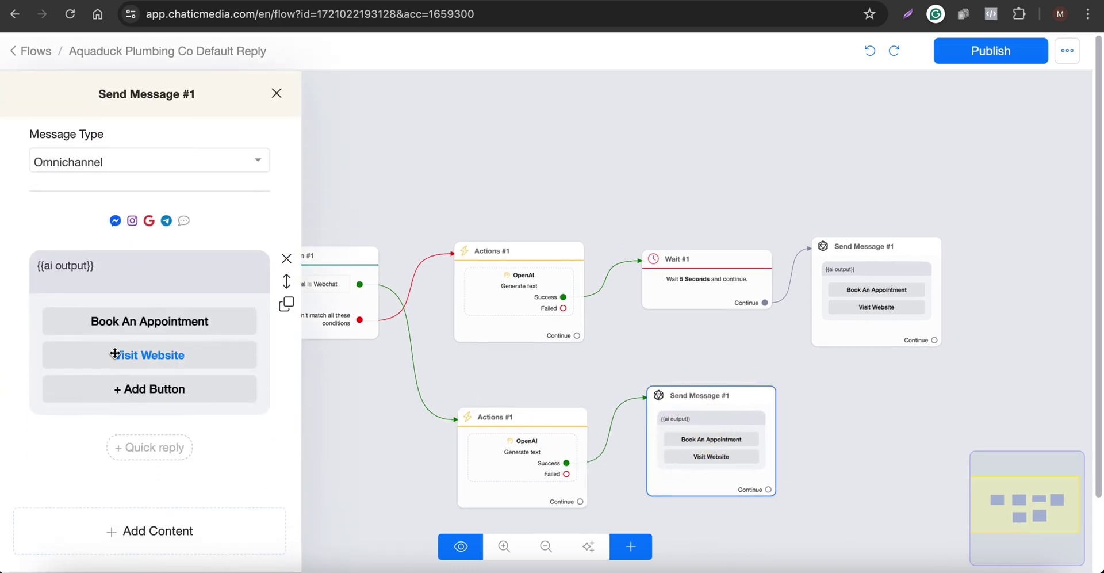
click(115, 353)
click(337, 481)
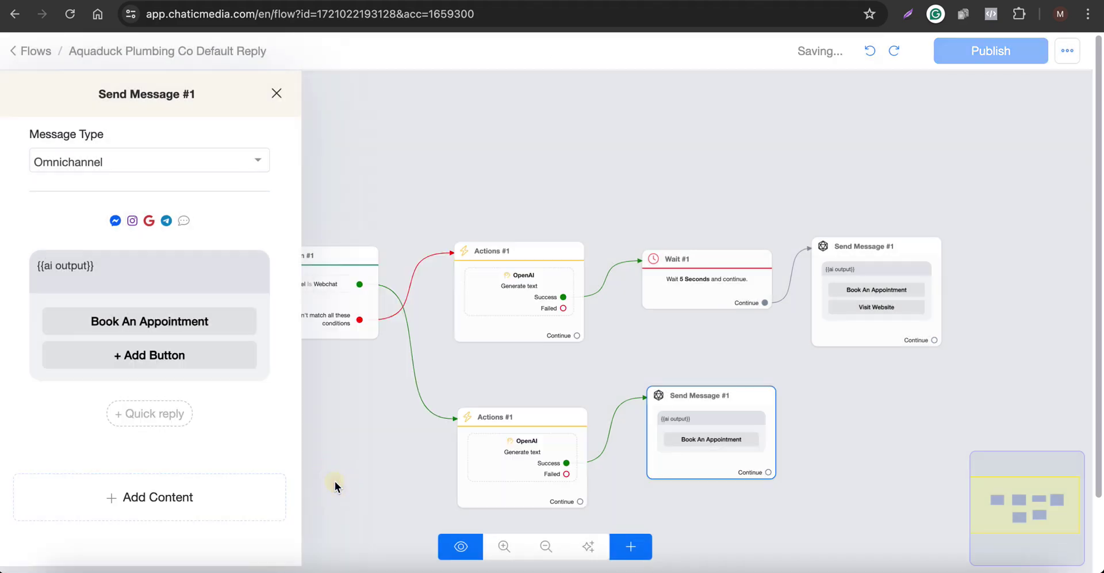
click(869, 447)
click(965, 52)
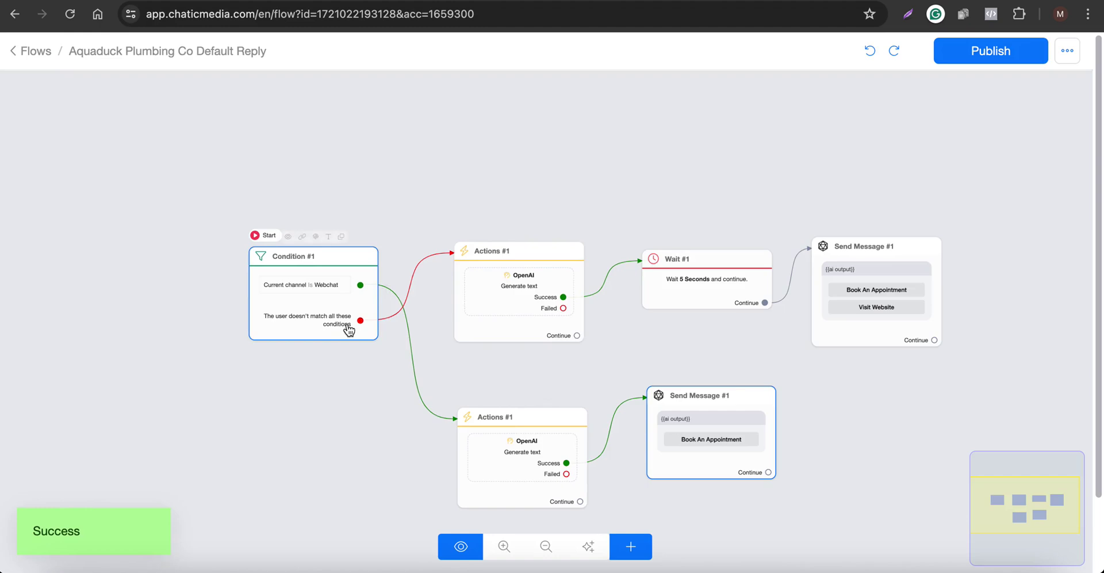
- Publish the branched flow again and send the message "hi" in the demo webchat to test the Webchat branch
scroll(345, 325, up, 3)
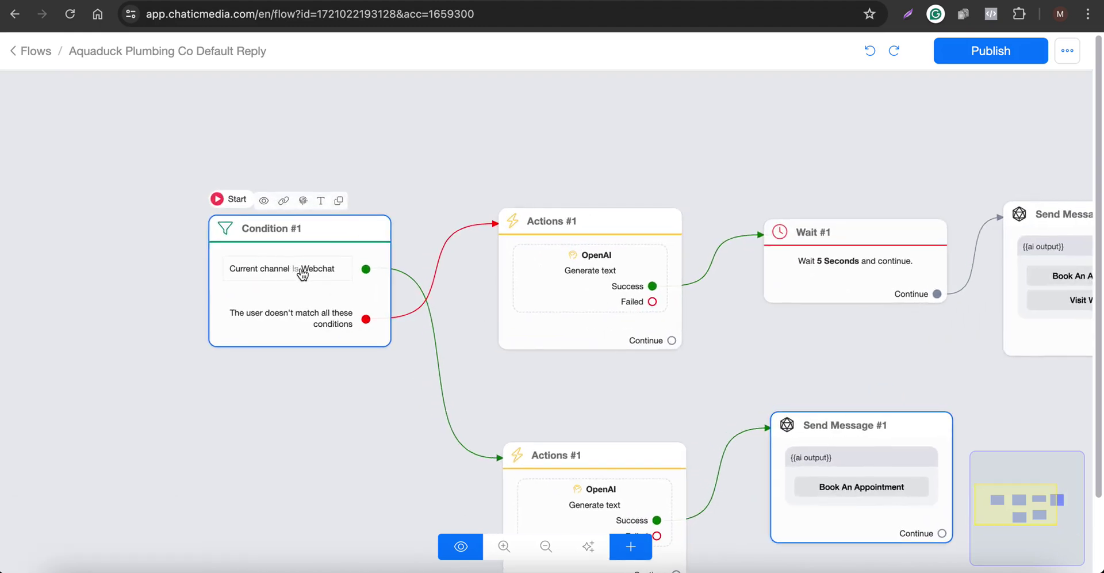
scroll(302, 274, down, 5)
scroll(680, 420, up, 3)
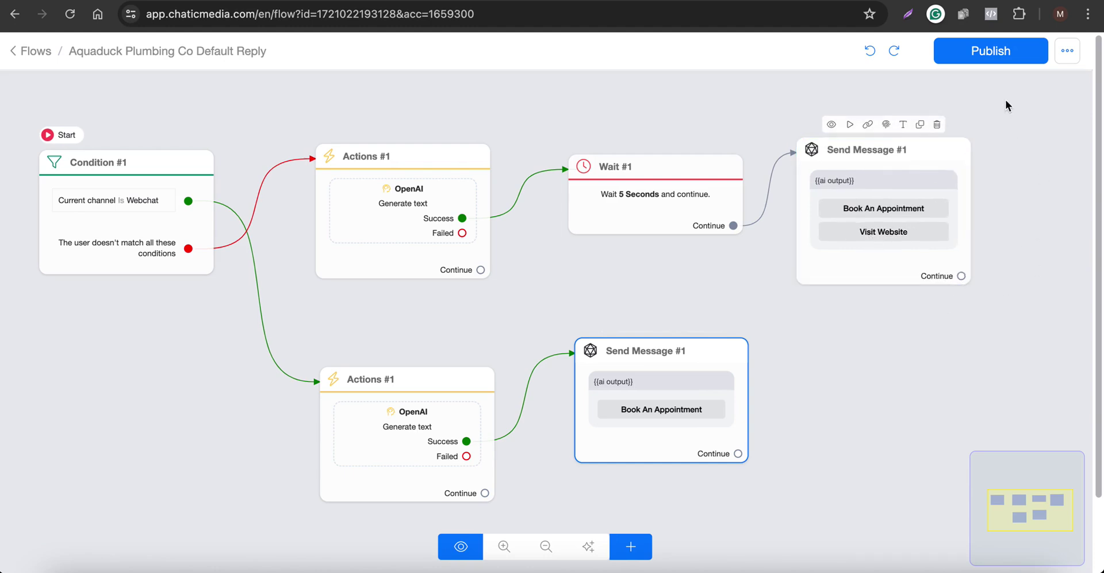
click(991, 50)
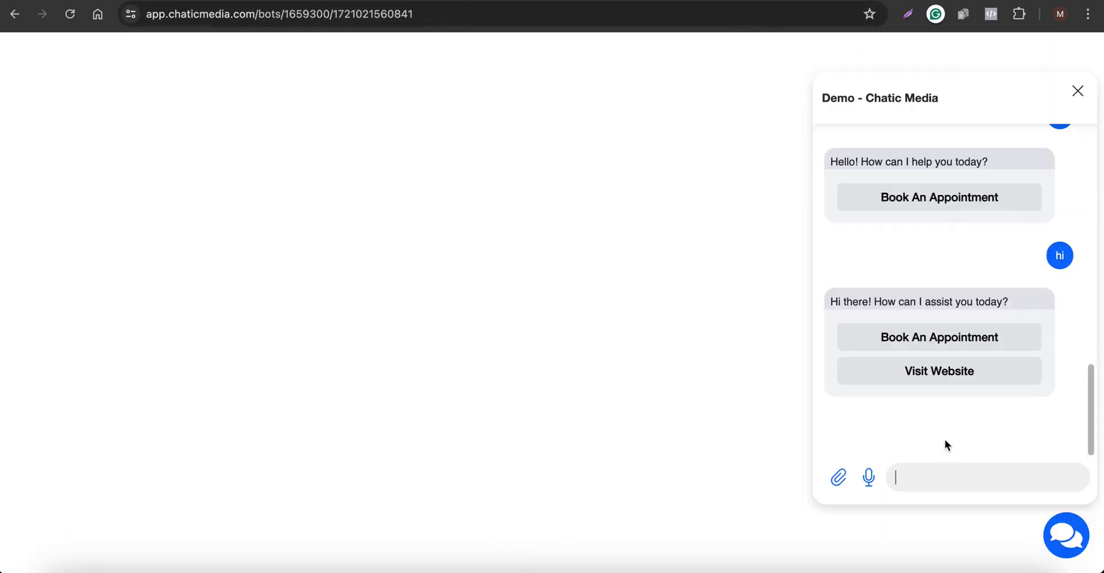
click(950, 469)
text(hi)
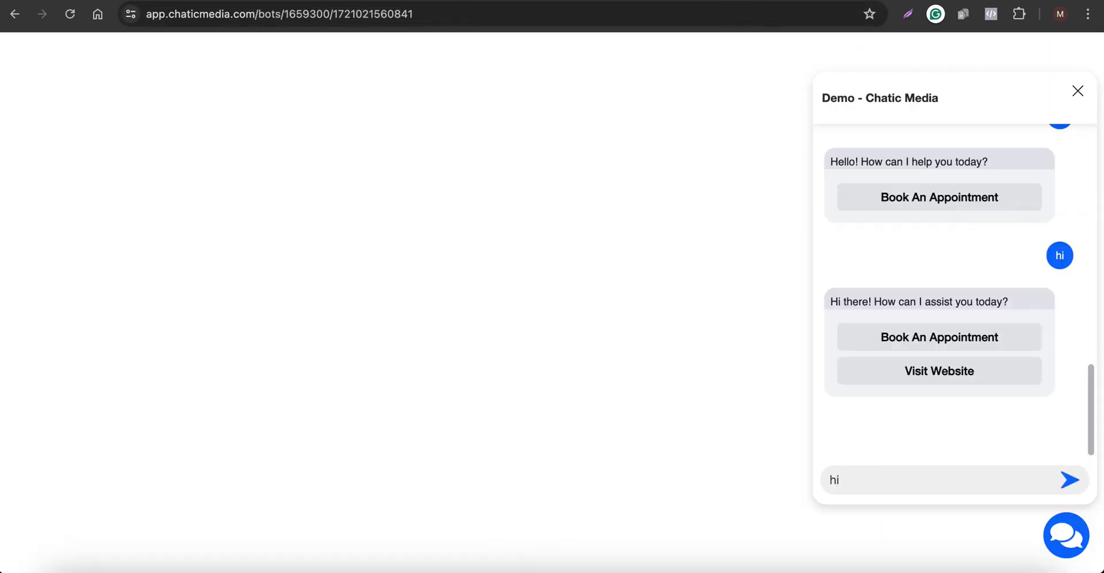
key(Return)
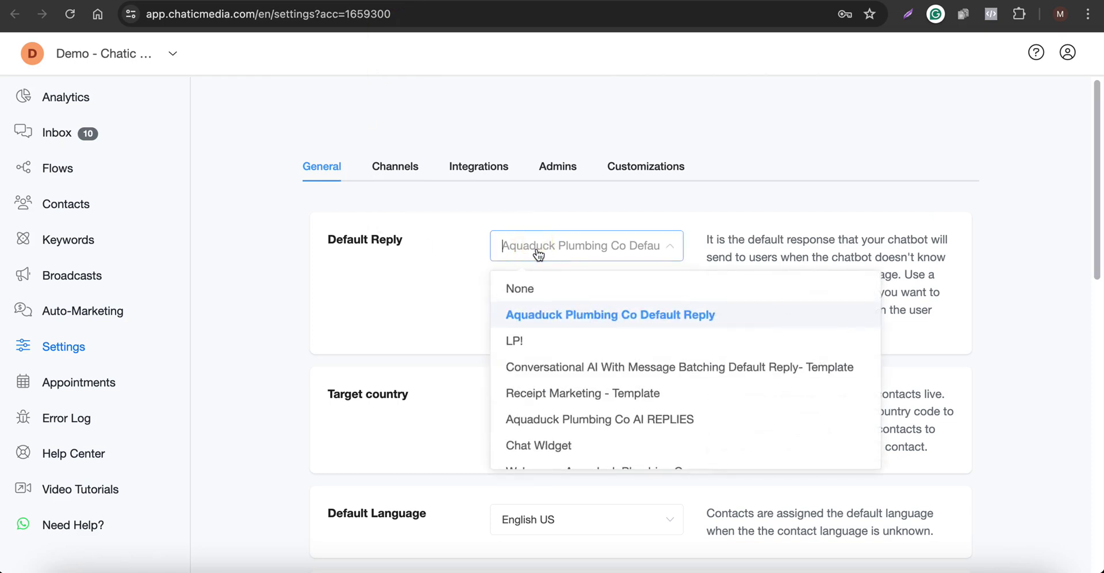
- Review the OpenAI ChatGPT integration in the account settings
click(479, 167)
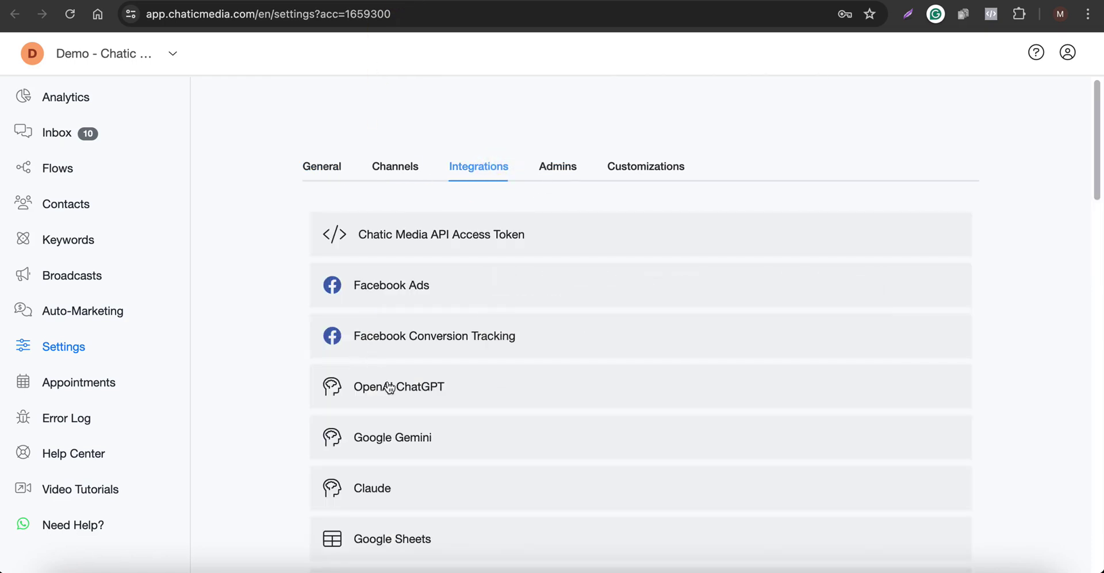
click(390, 387)
scroll(631, 481, down, 2)
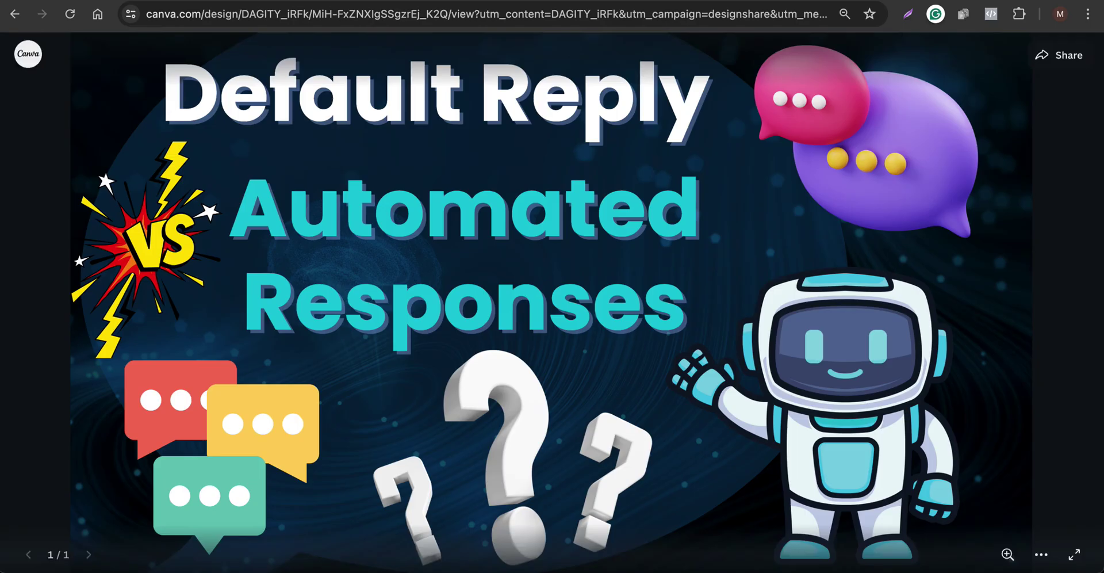